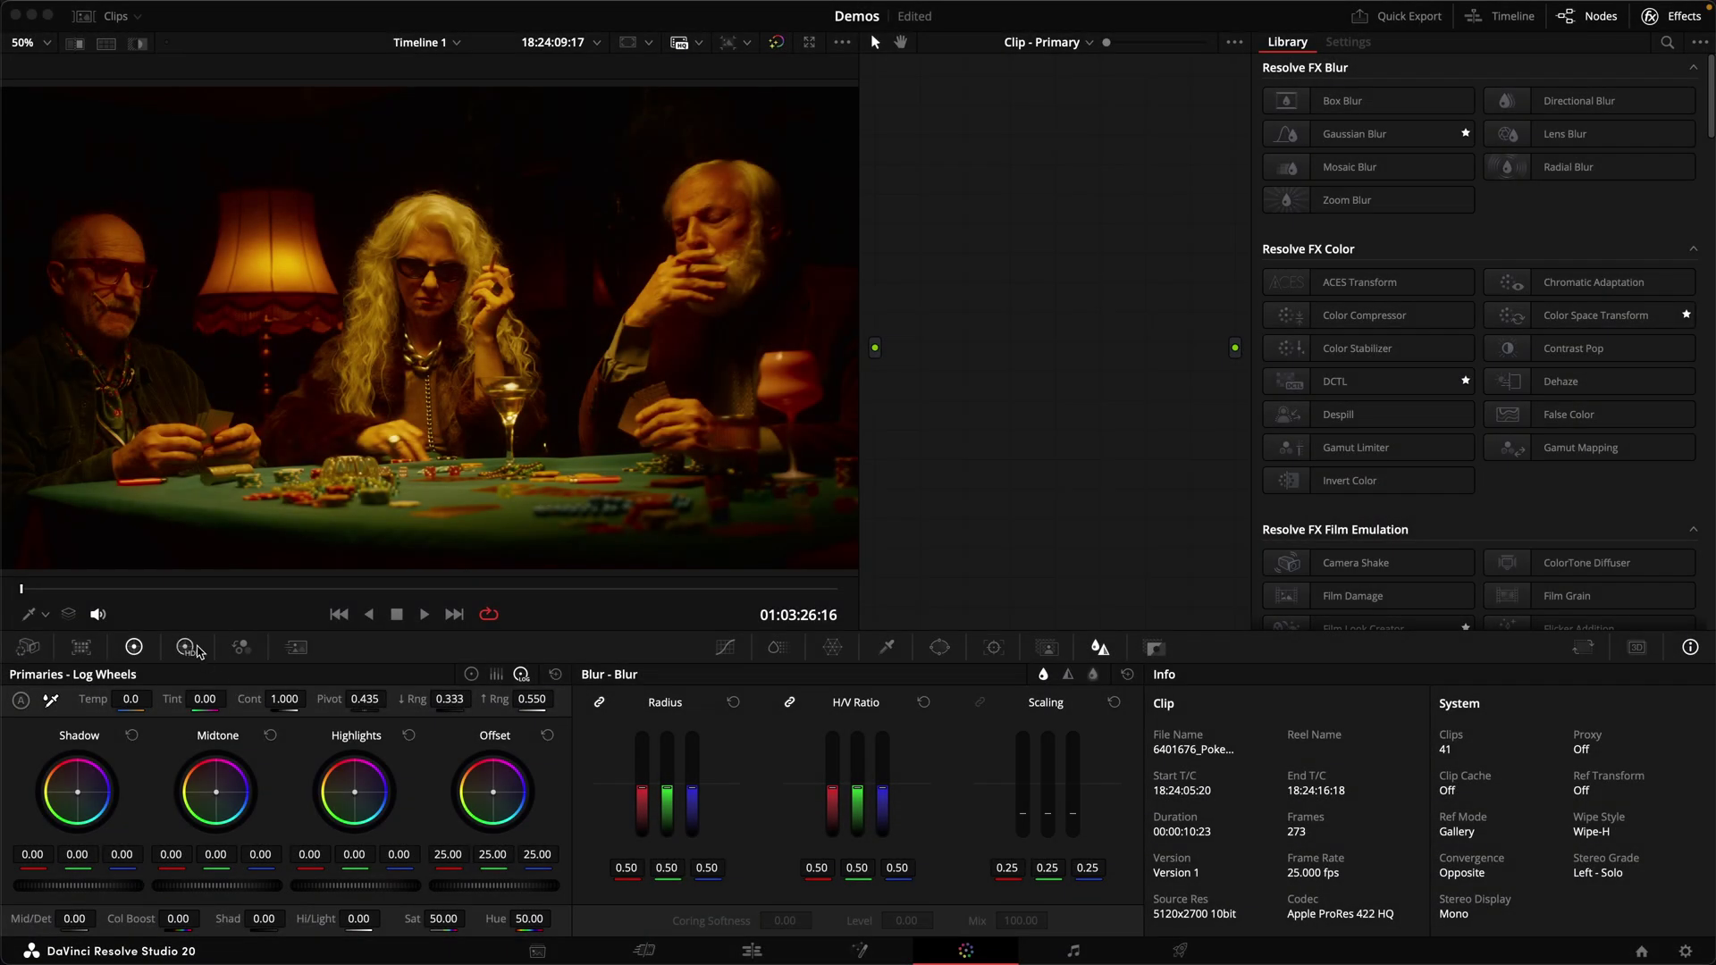
# Step: Cycle through the HDR, RGB Mixer, Motion Effects, Hue vs Hue, Color Wheels and Chroma Warp palettes
pyautogui.click(189, 651)
pyautogui.click(242, 647)
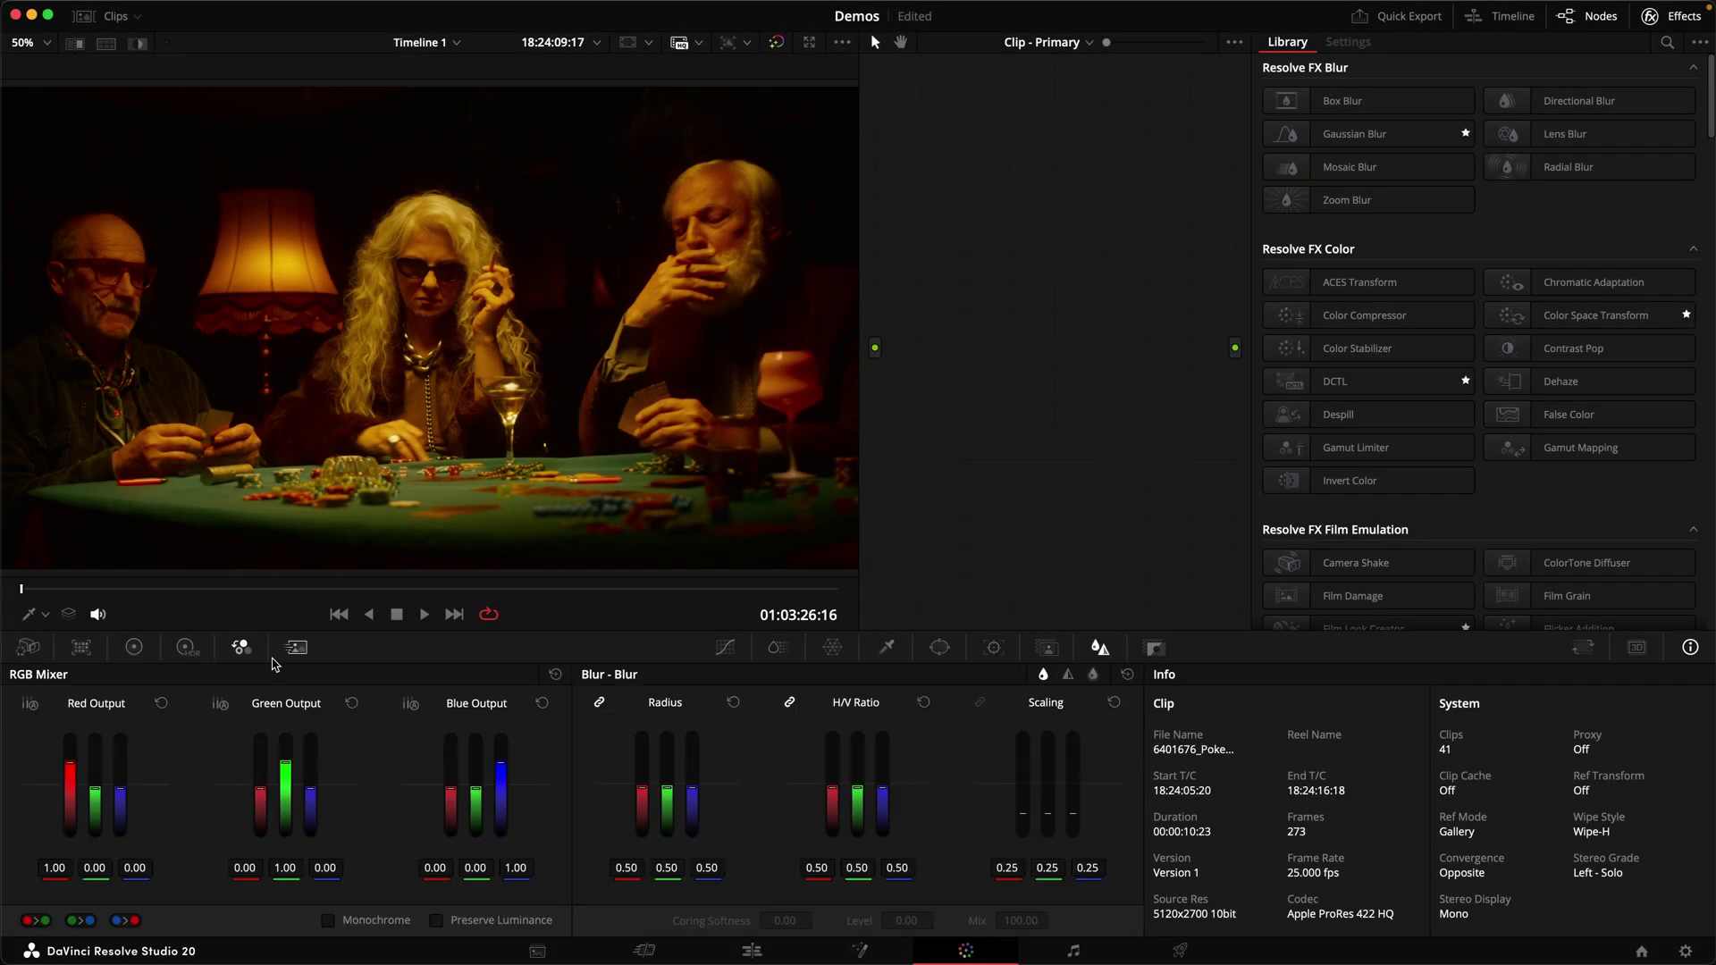
pyautogui.click(296, 647)
pyautogui.click(725, 647)
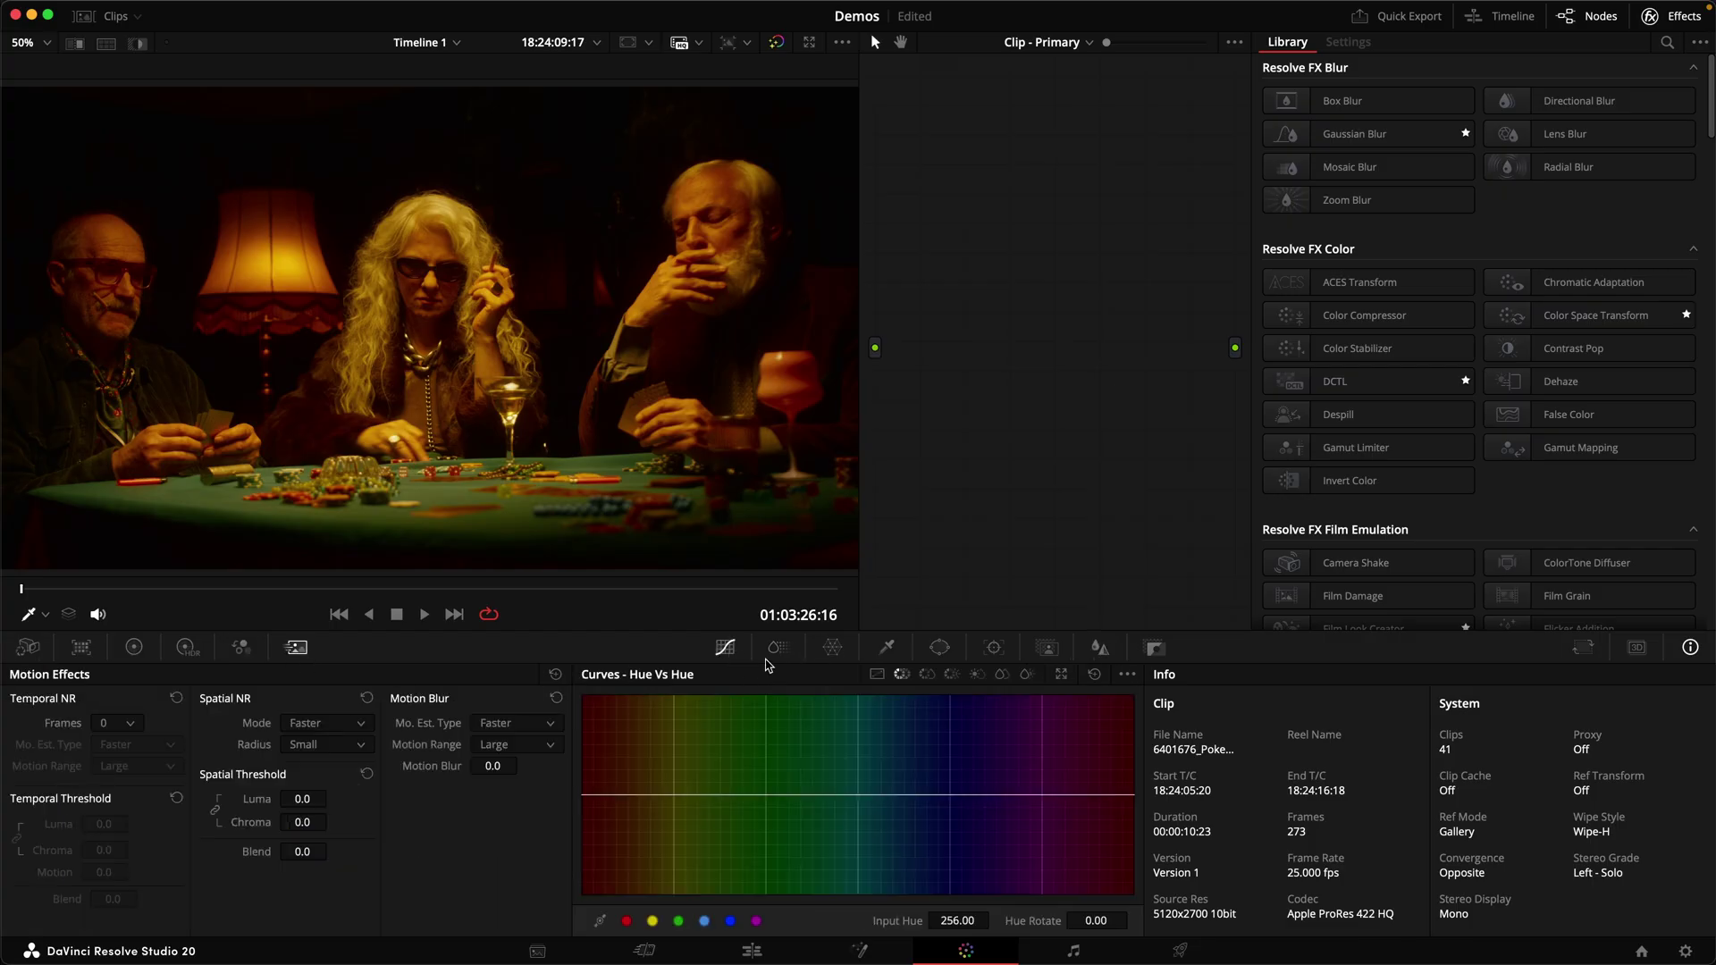
pyautogui.click(778, 648)
pyautogui.click(832, 647)
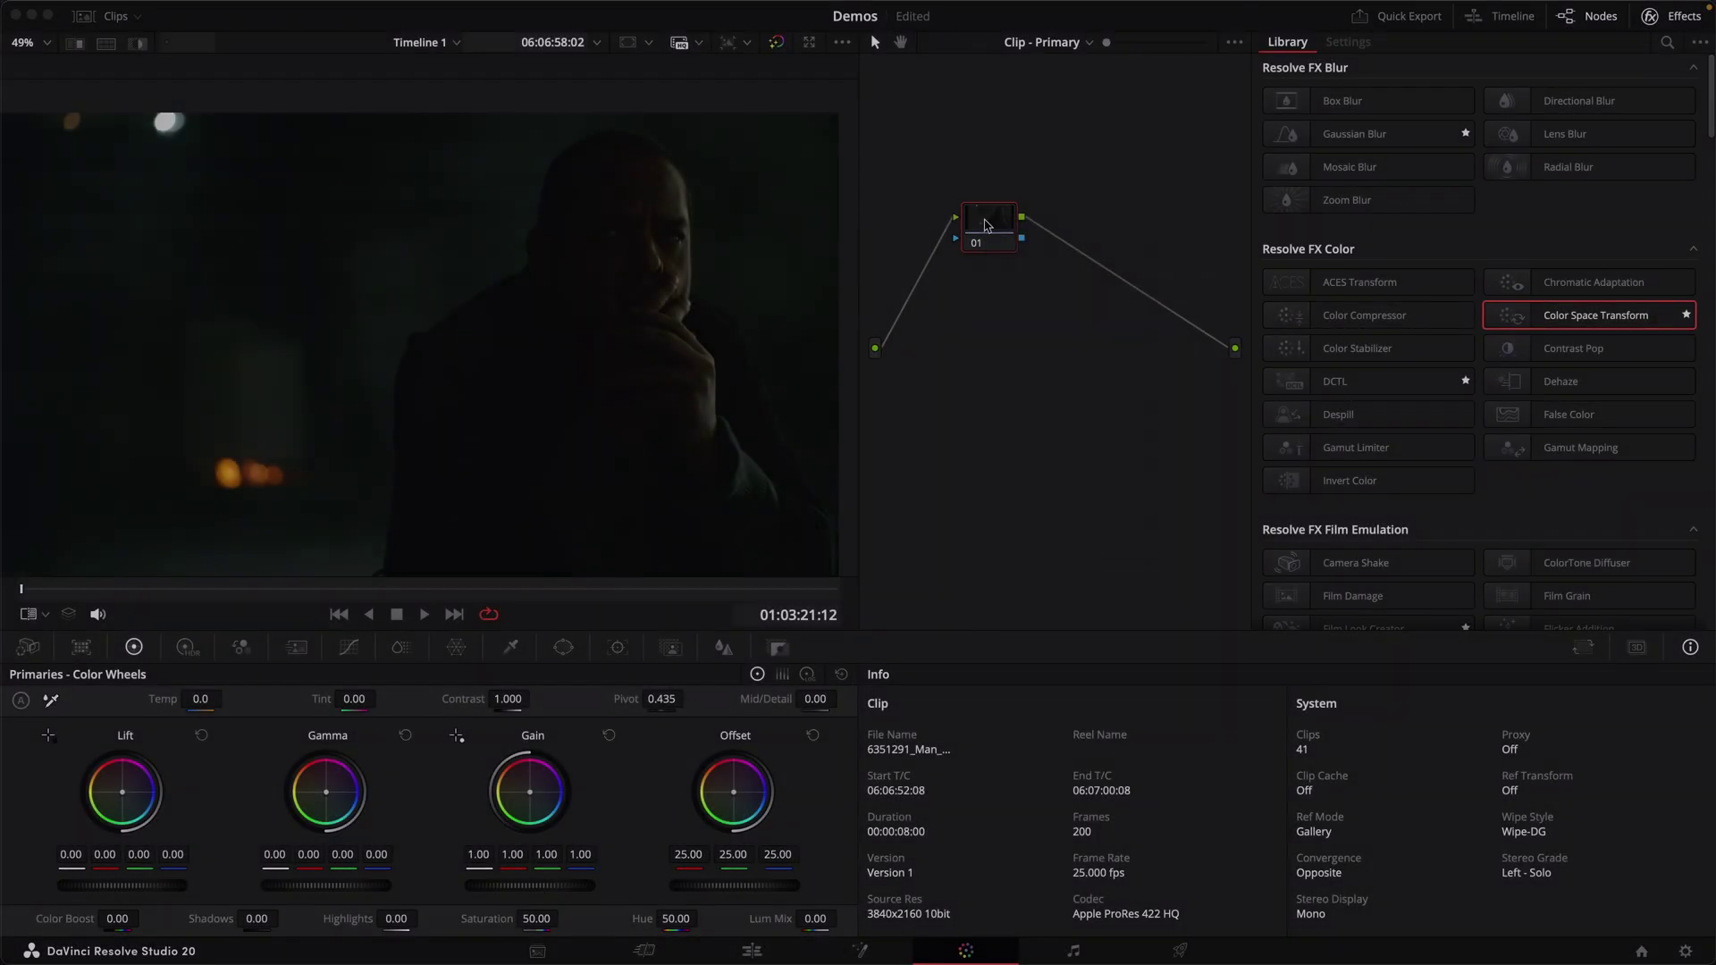
# Step: Set node 01's gamma to Linear and raise the gain on the dark clip
pyautogui.rightClick(988, 225)
pyautogui.moveTo(1117, 483)
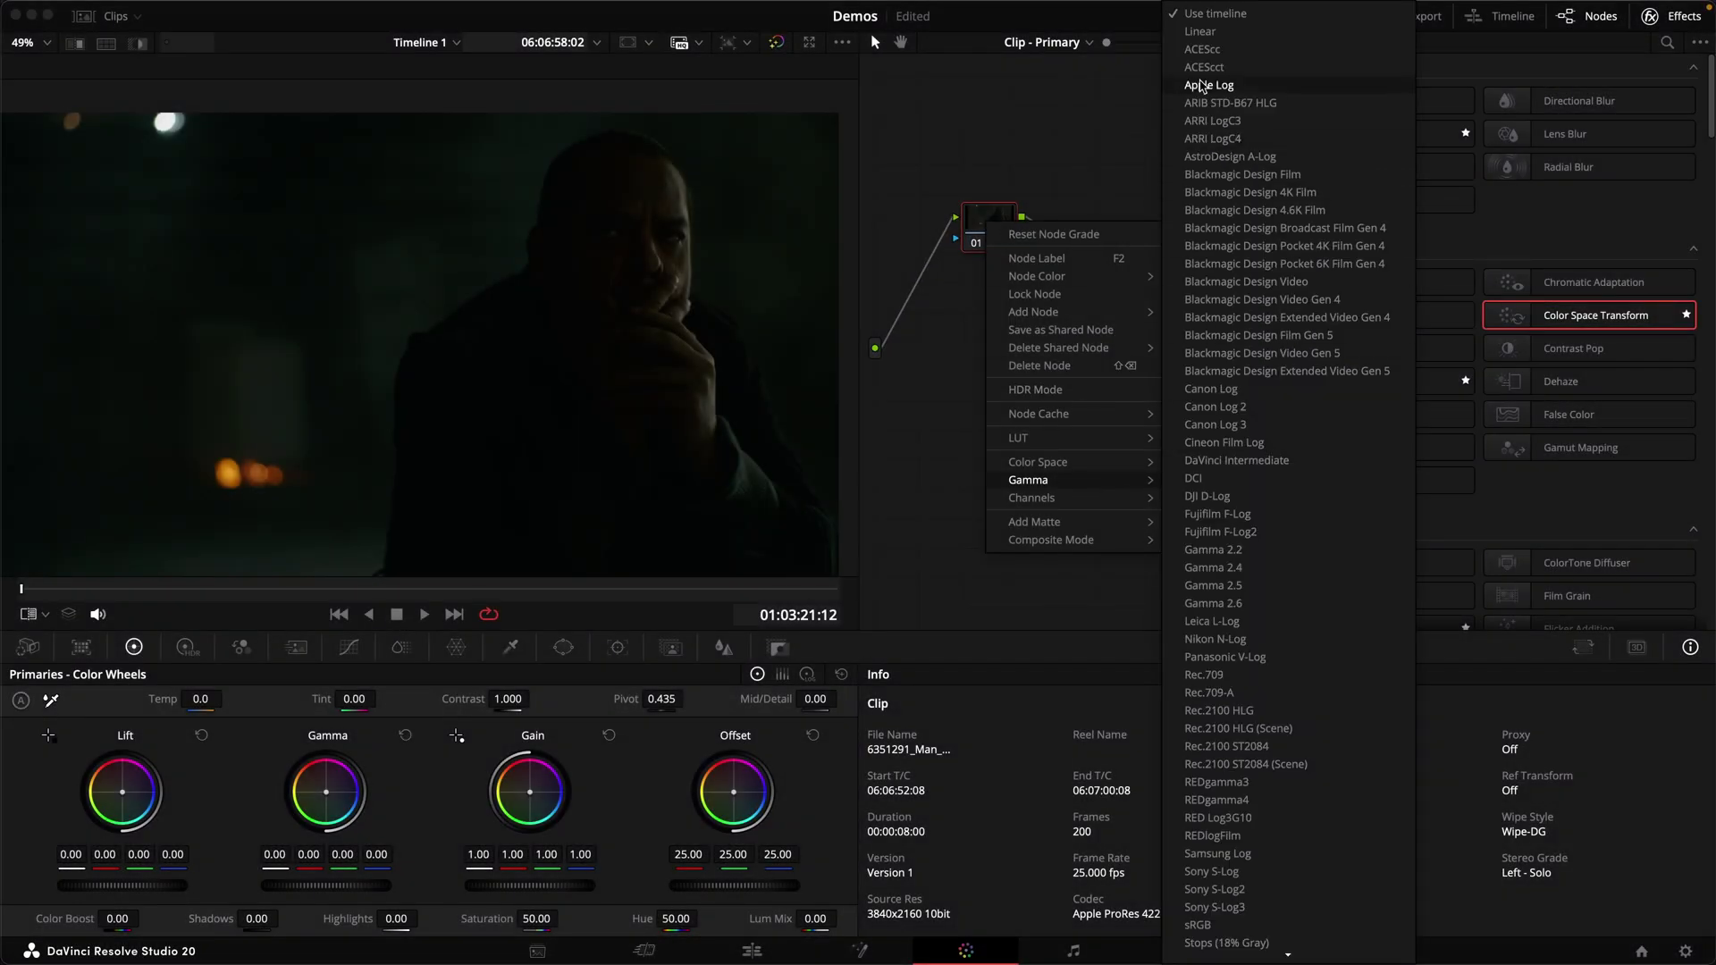
pyautogui.click(1200, 34)
pyautogui.moveTo(498, 893)
pyautogui.mouseDown()
pyautogui.moveTo(517, 891)
pyautogui.moveTo(503, 891)
pyautogui.mouseUp()
# Step: Raise the HDR exposure slightly, shift offset toward blue, and switch node 01's gamma to ACEScc
pyautogui.click(186, 647)
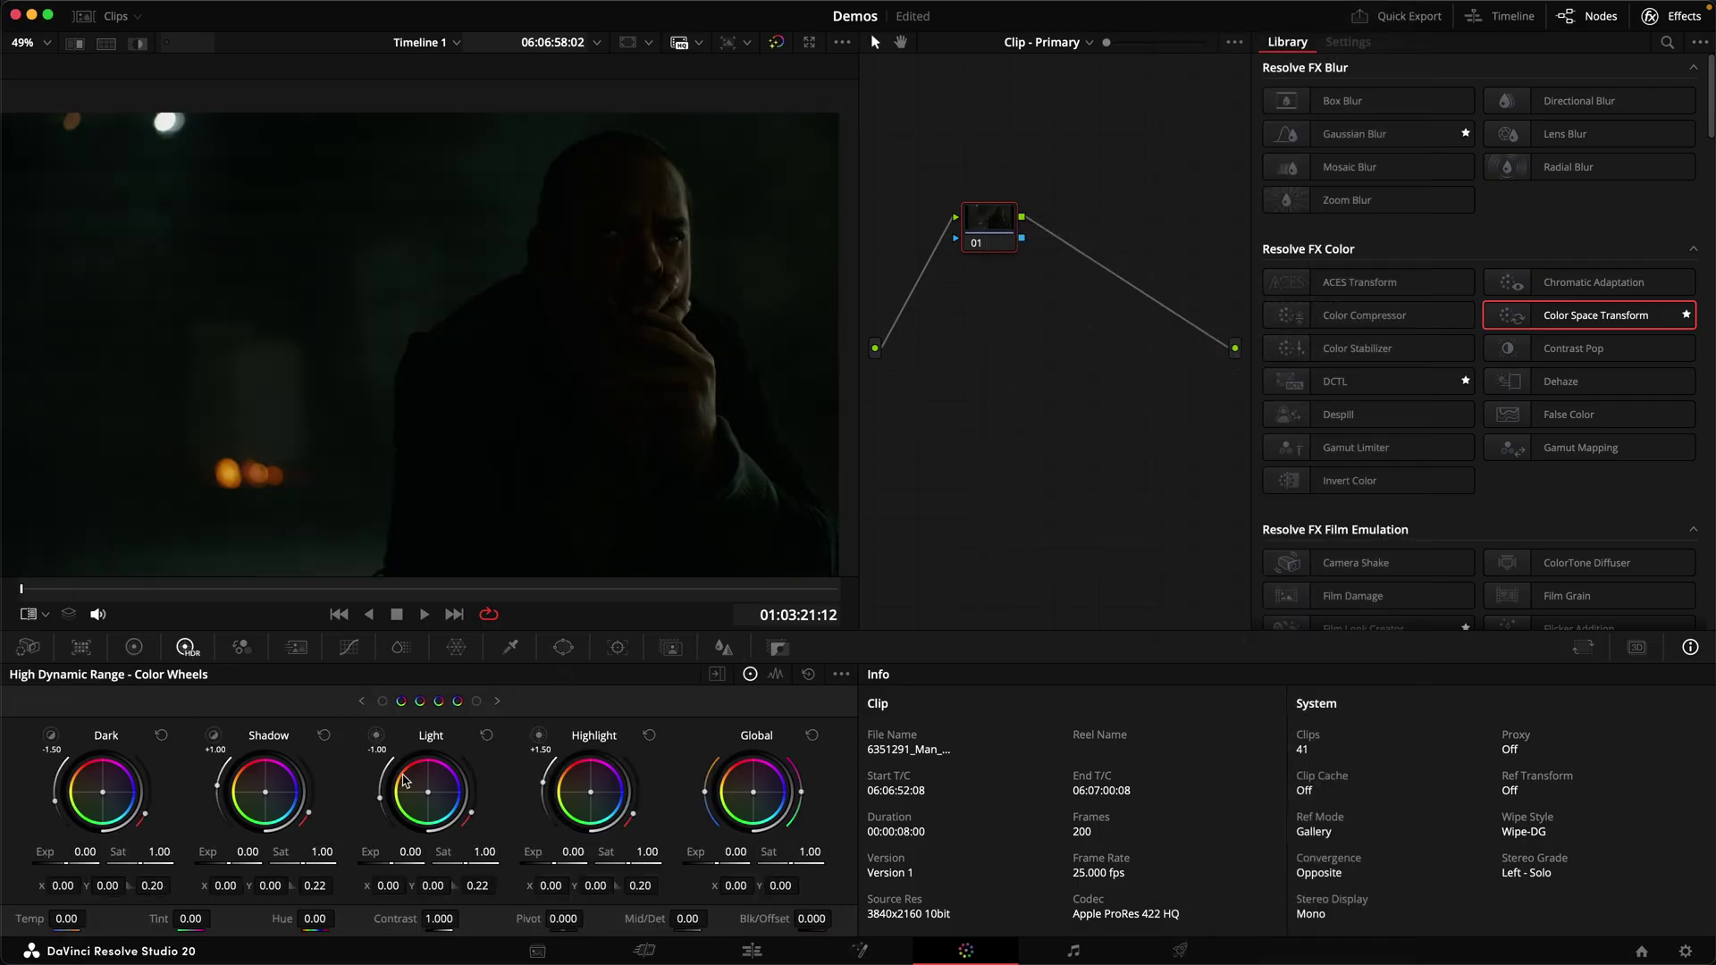
pyautogui.moveTo(709, 864); pyautogui.dragTo(722, 863)
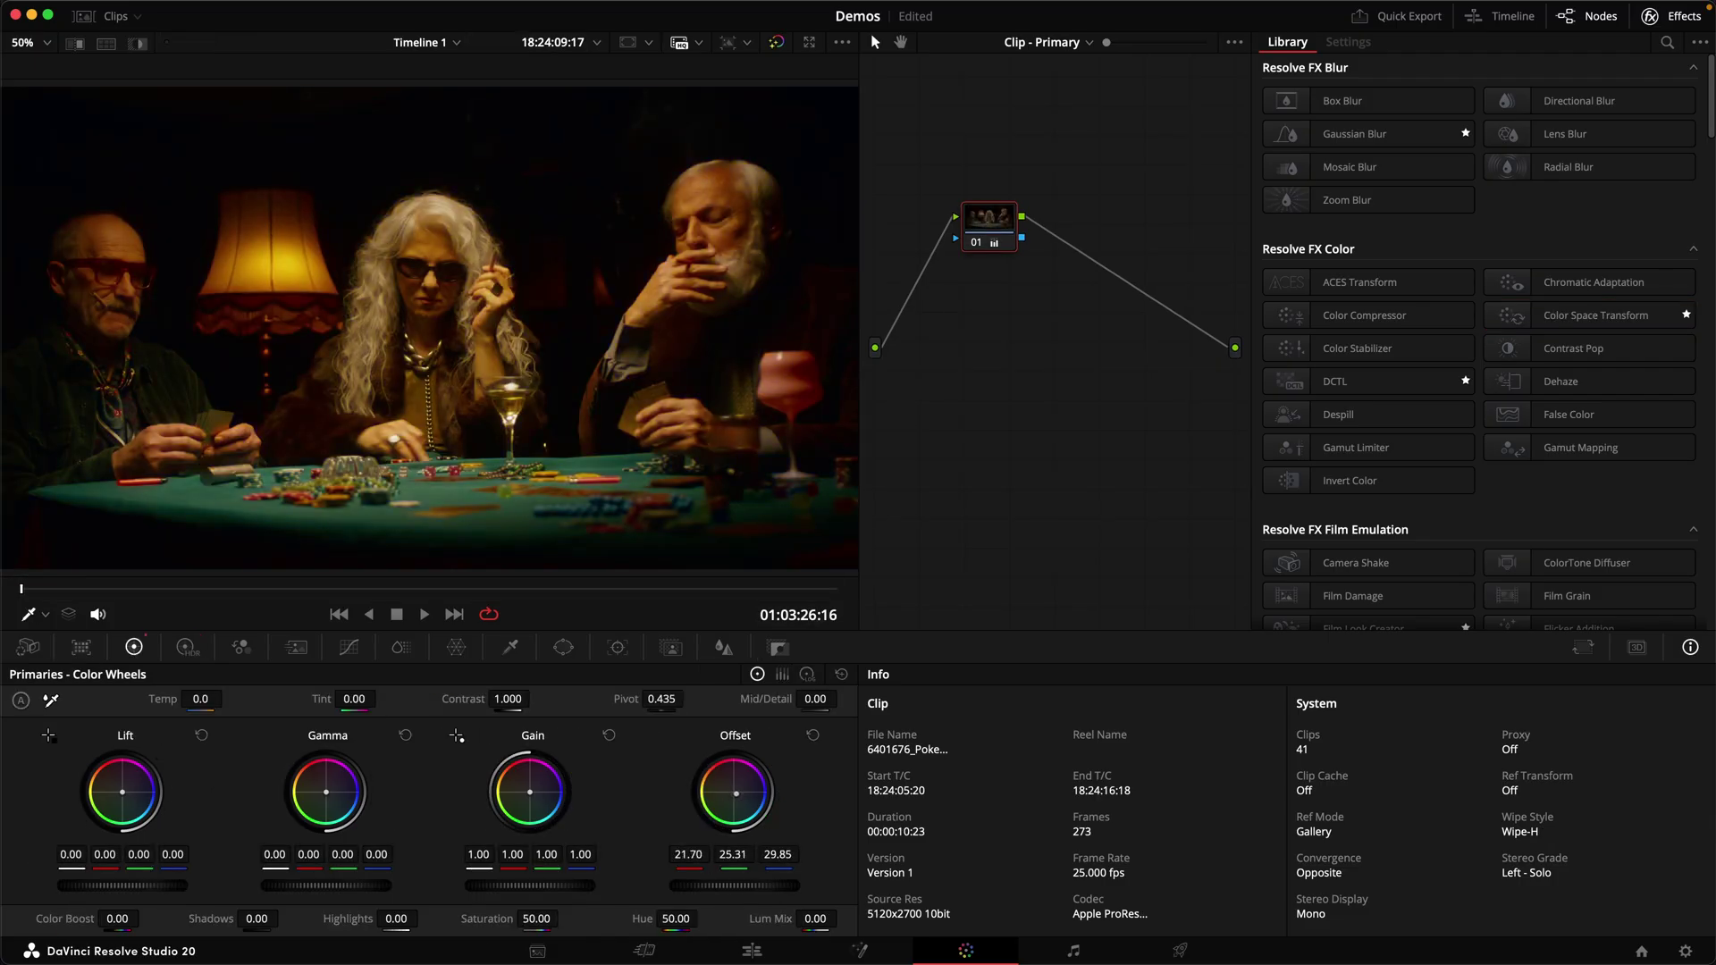
pyautogui.moveTo(736, 794); pyautogui.dragTo(737, 795)
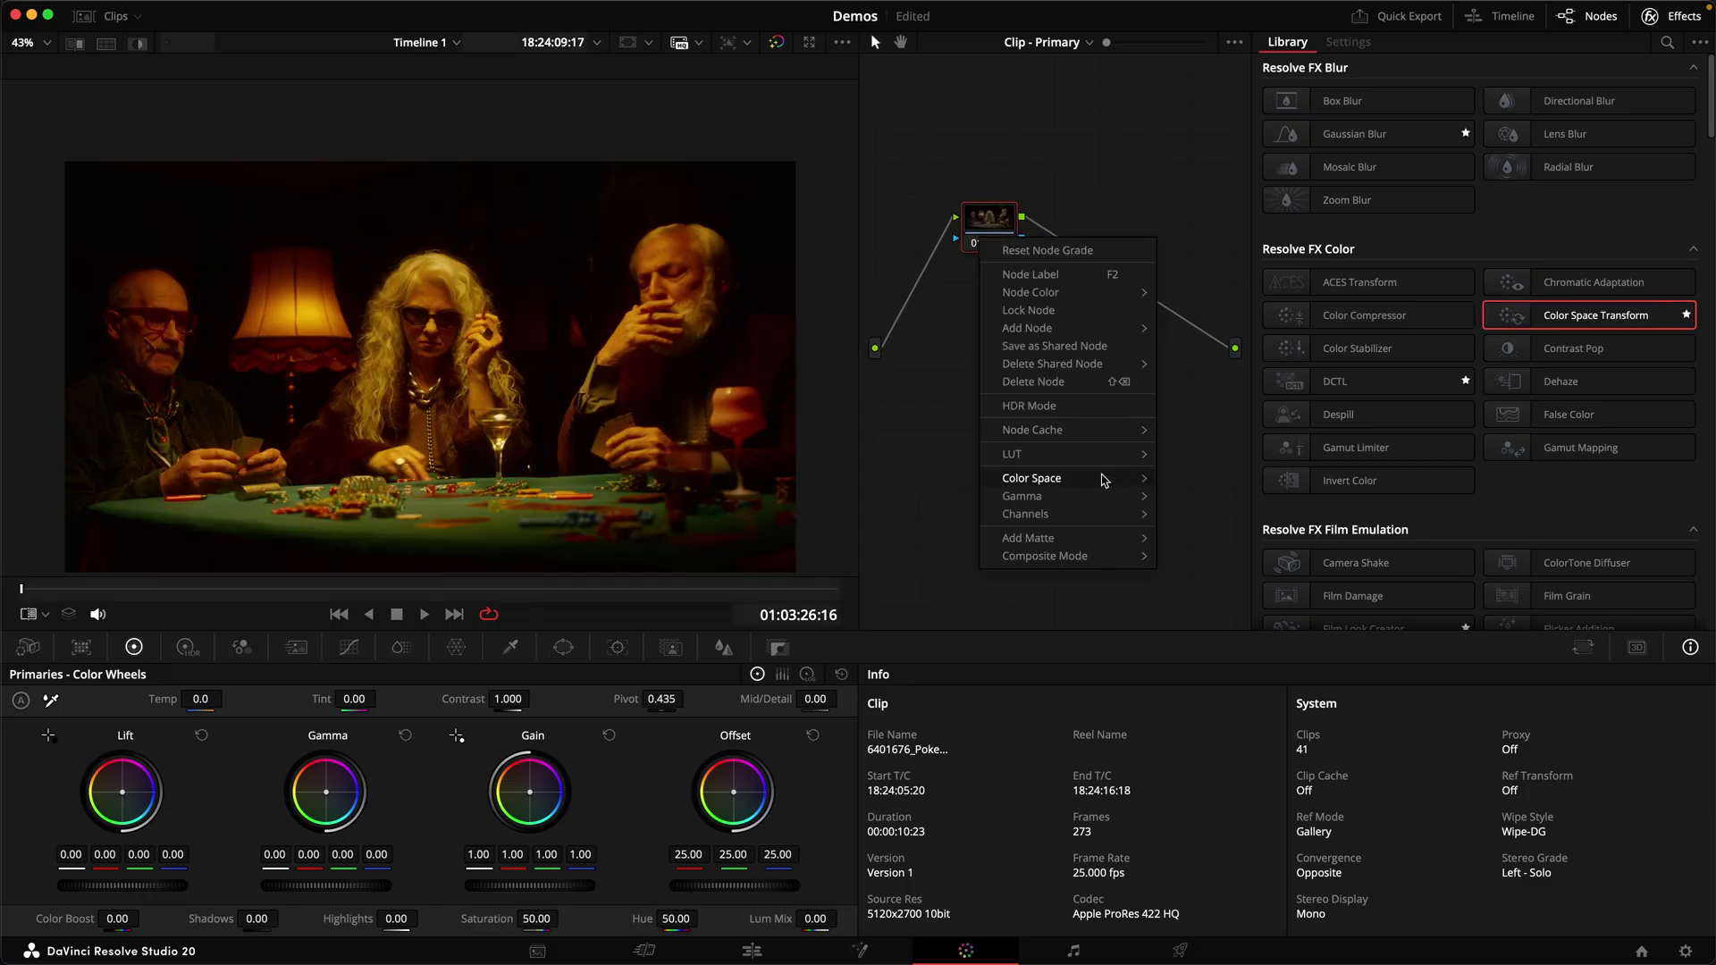
pyautogui.moveTo(1097, 498)
pyautogui.click(1197, 49)
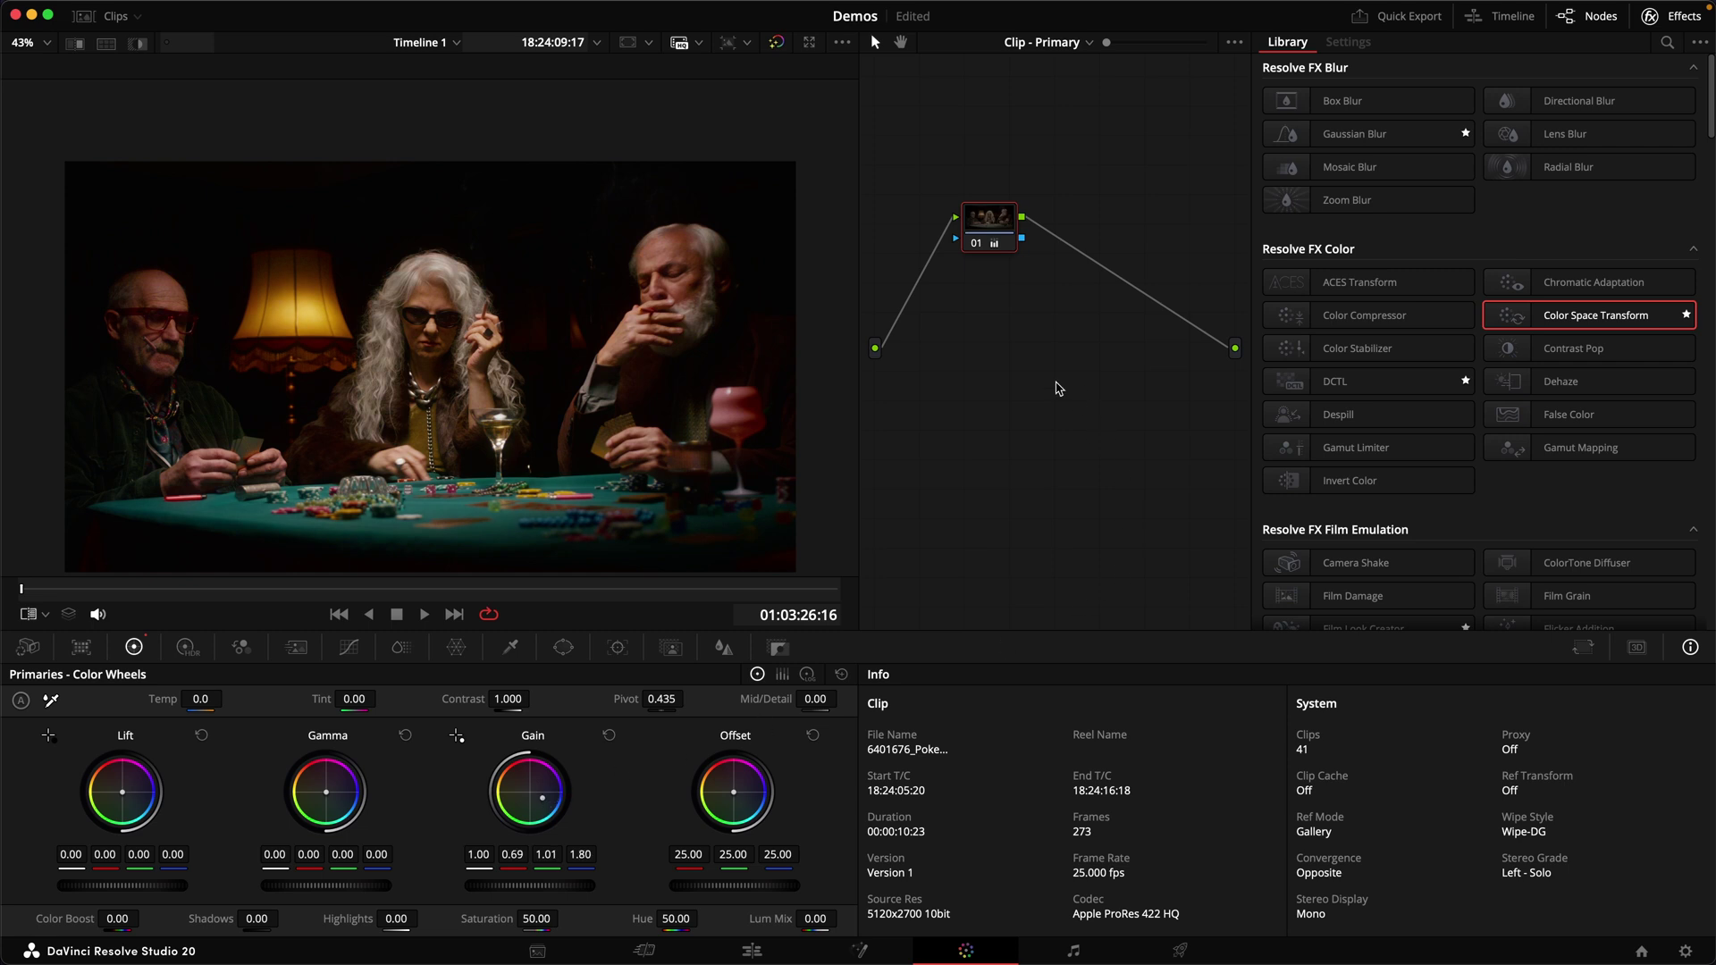
# Step: On the cowboy clip, turn off Use S-curve for contrast in Project Settings and save
pyautogui.press('Up')
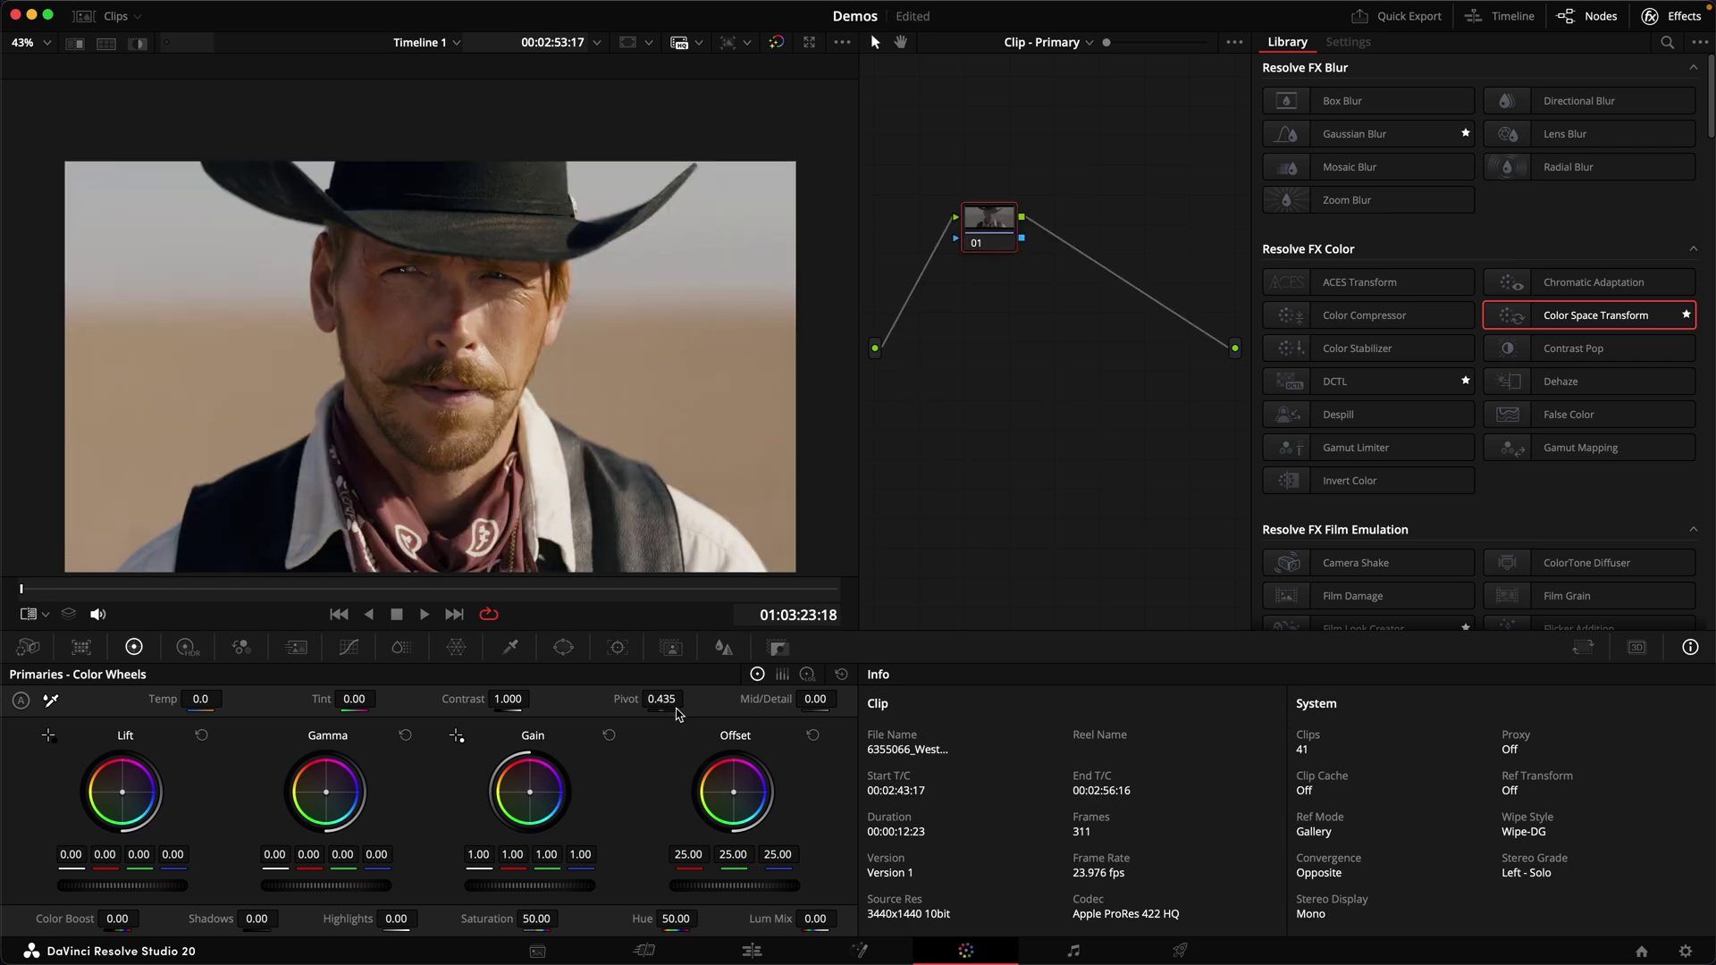
pyautogui.click(663, 700)
pyautogui.click(1685, 951)
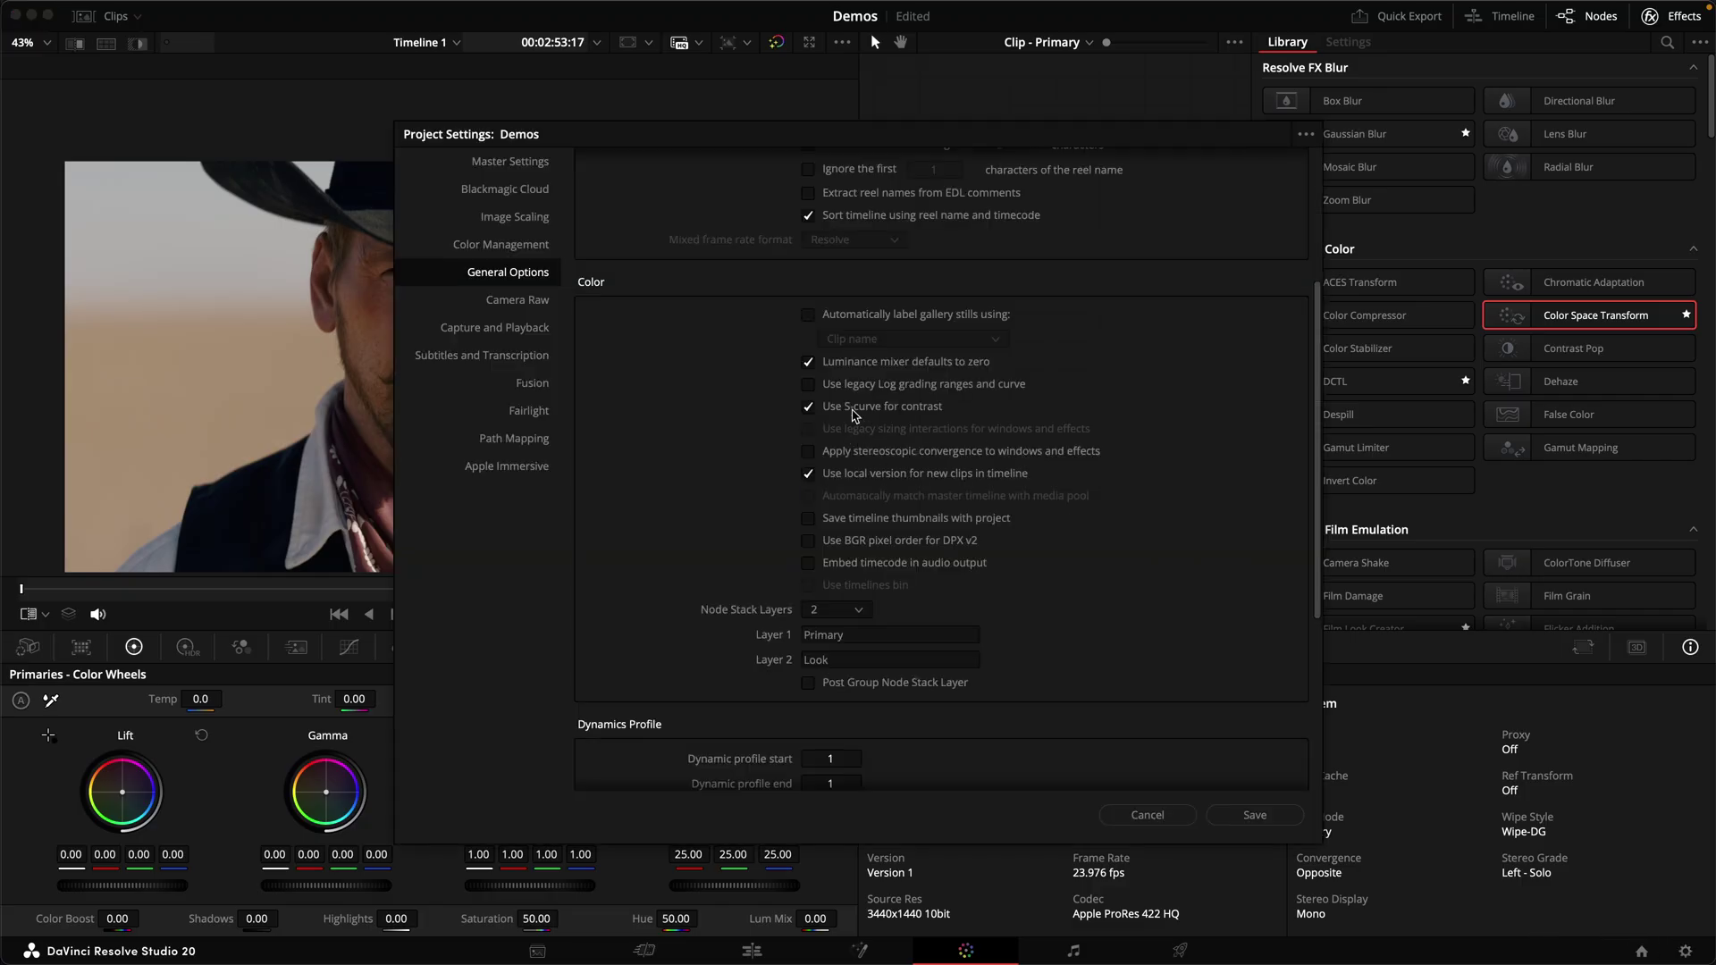
pyautogui.click(811, 409)
pyautogui.click(1254, 815)
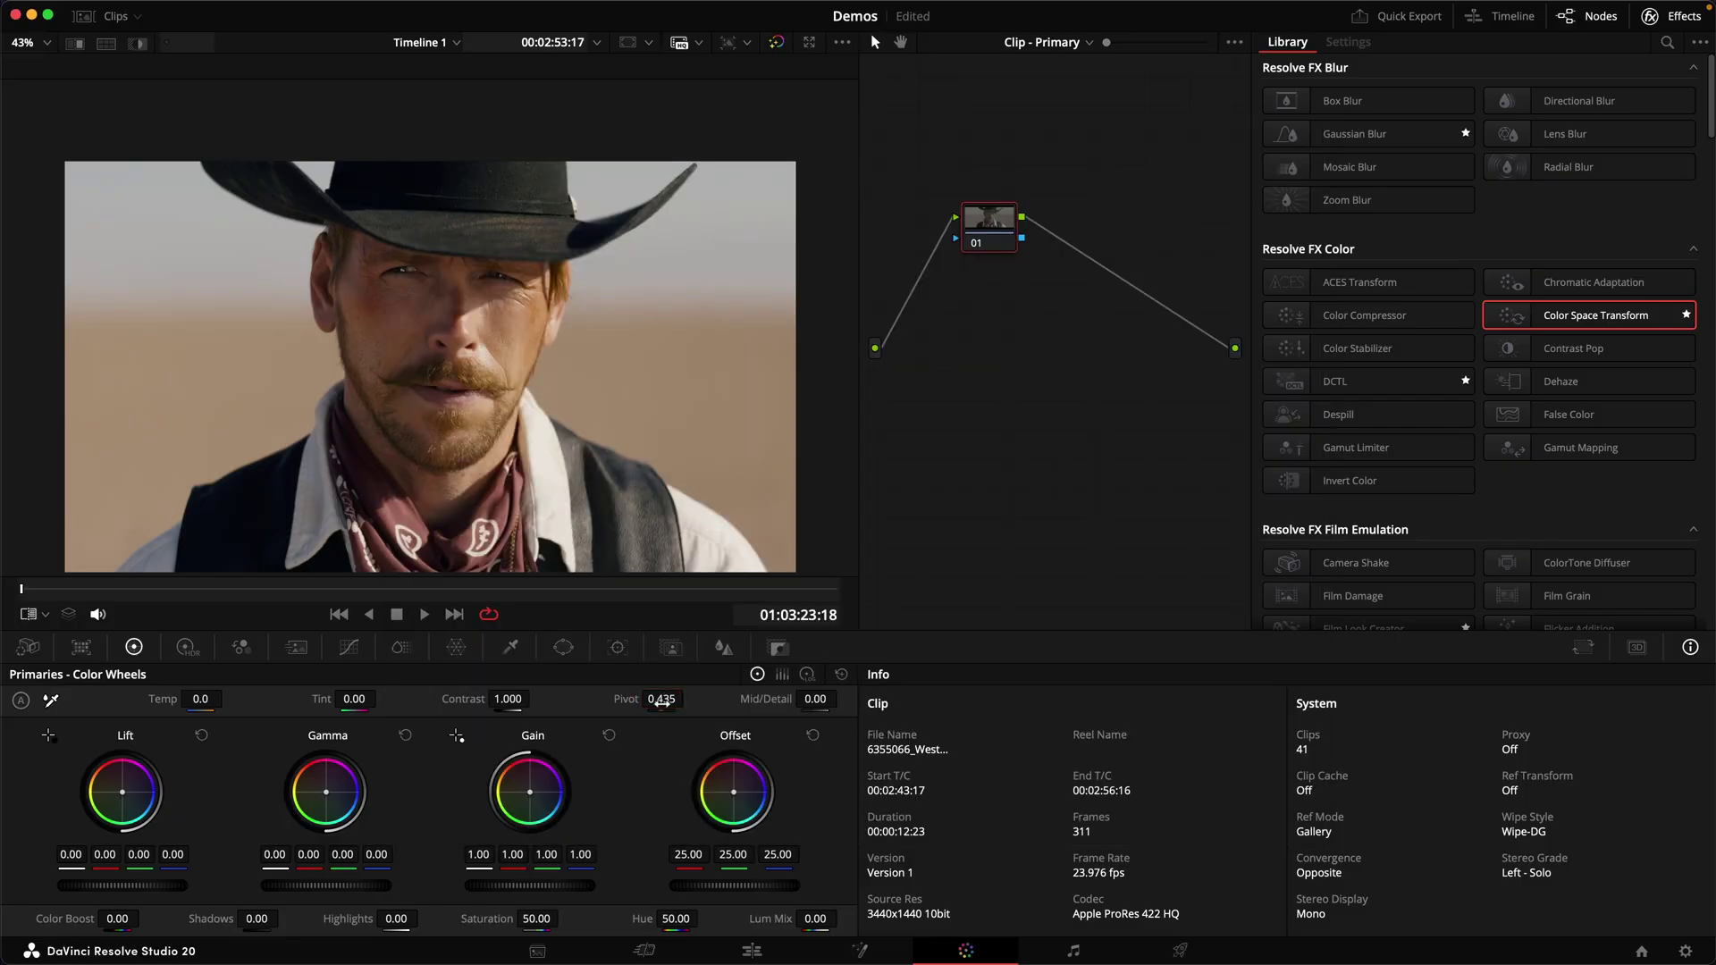
# Step: Set the contrast pivot to 0.336 and increase the contrast
pyautogui.click(662, 701)
pyautogui.write('0.336')
pyautogui.moveTo(500, 699); pyautogui.dragTo(536, 697)
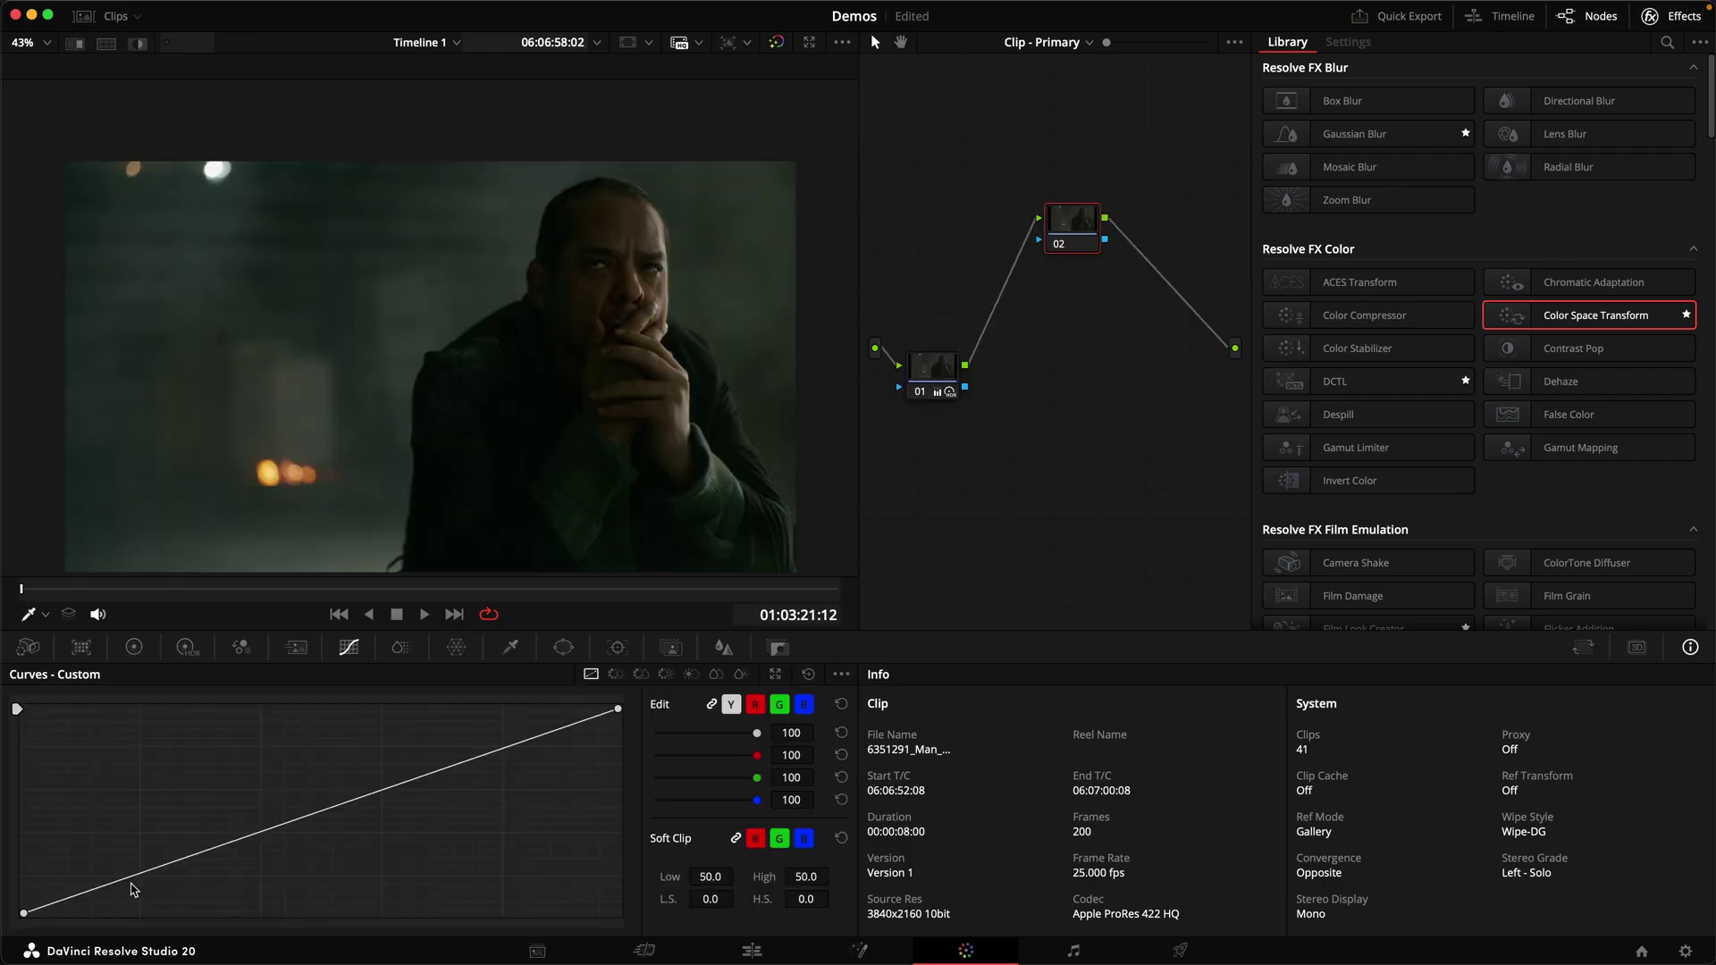
# Step: Lift the custom curve's black point and raise its midtones with a new point
pyautogui.click(136, 873)
pyautogui.moveTo(145, 894); pyautogui.dragTo(154, 869)
pyautogui.moveTo(24, 916); pyautogui.dragTo(24, 892)
pyautogui.click(360, 797)
pyautogui.moveTo(361, 797); pyautogui.dragTo(433, 771)
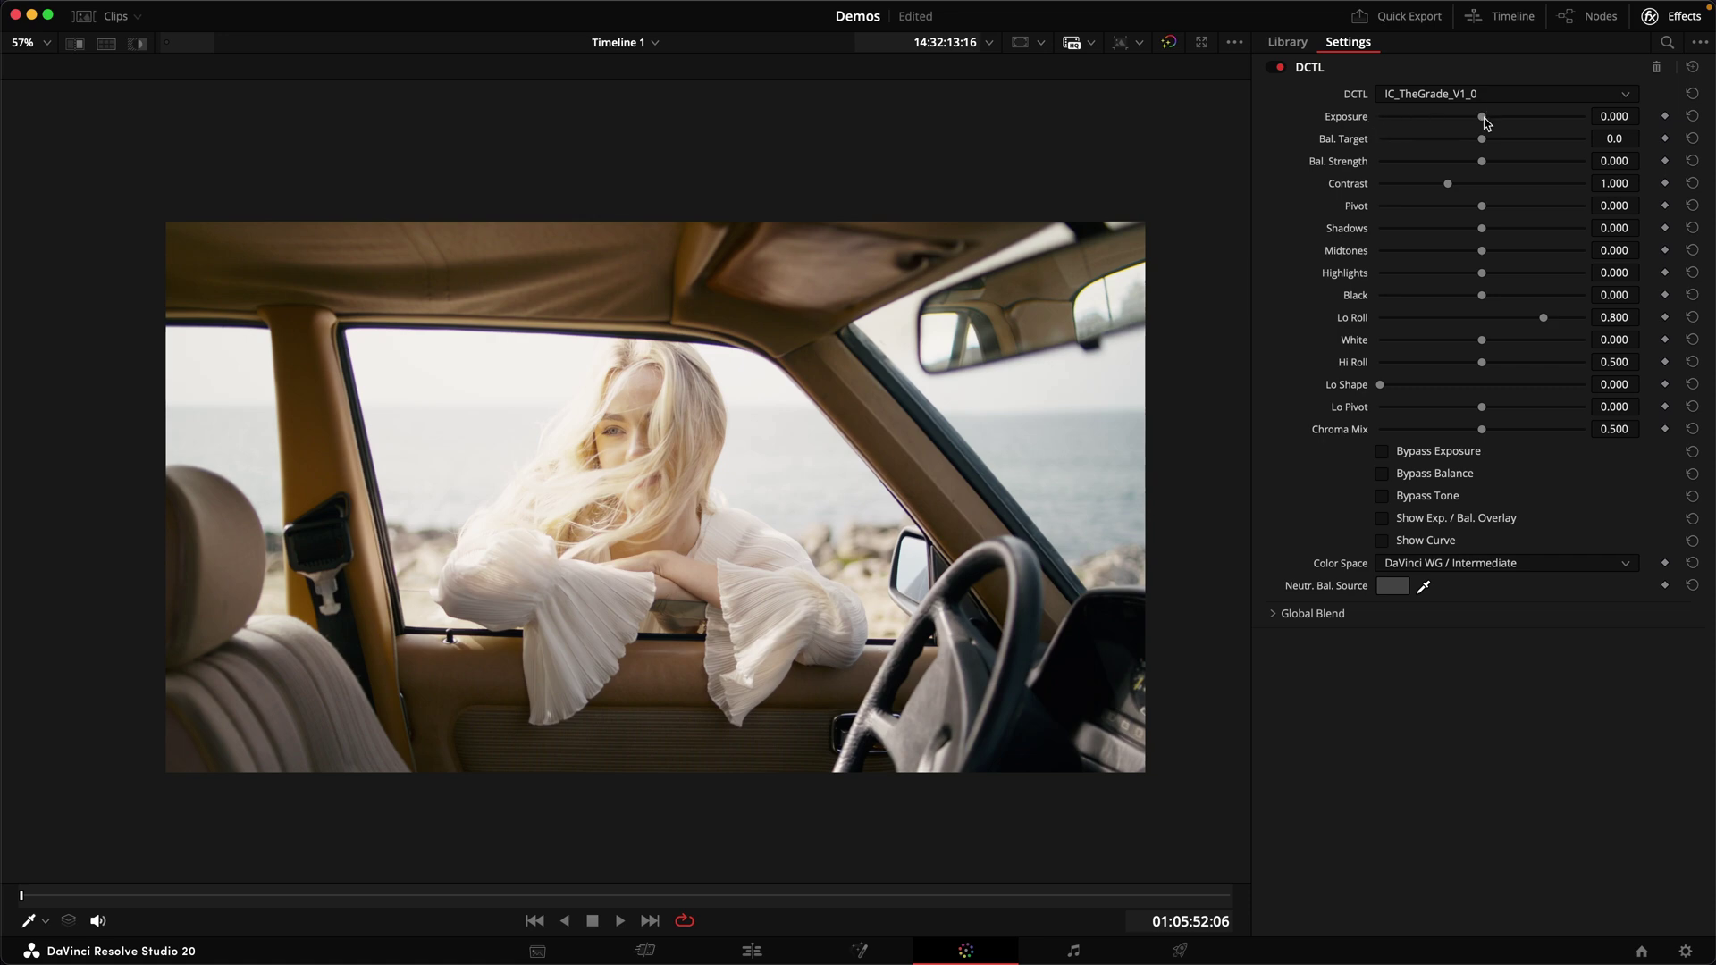
pyautogui.moveTo(1484, 117)
pyautogui.mouseDown()
pyautogui.moveTo(1457, 119)
pyautogui.moveTo(1499, 119)
pyautogui.mouseUp()
pyautogui.click(1610, 120)
pyautogui.write('1')
pyautogui.press('Return')
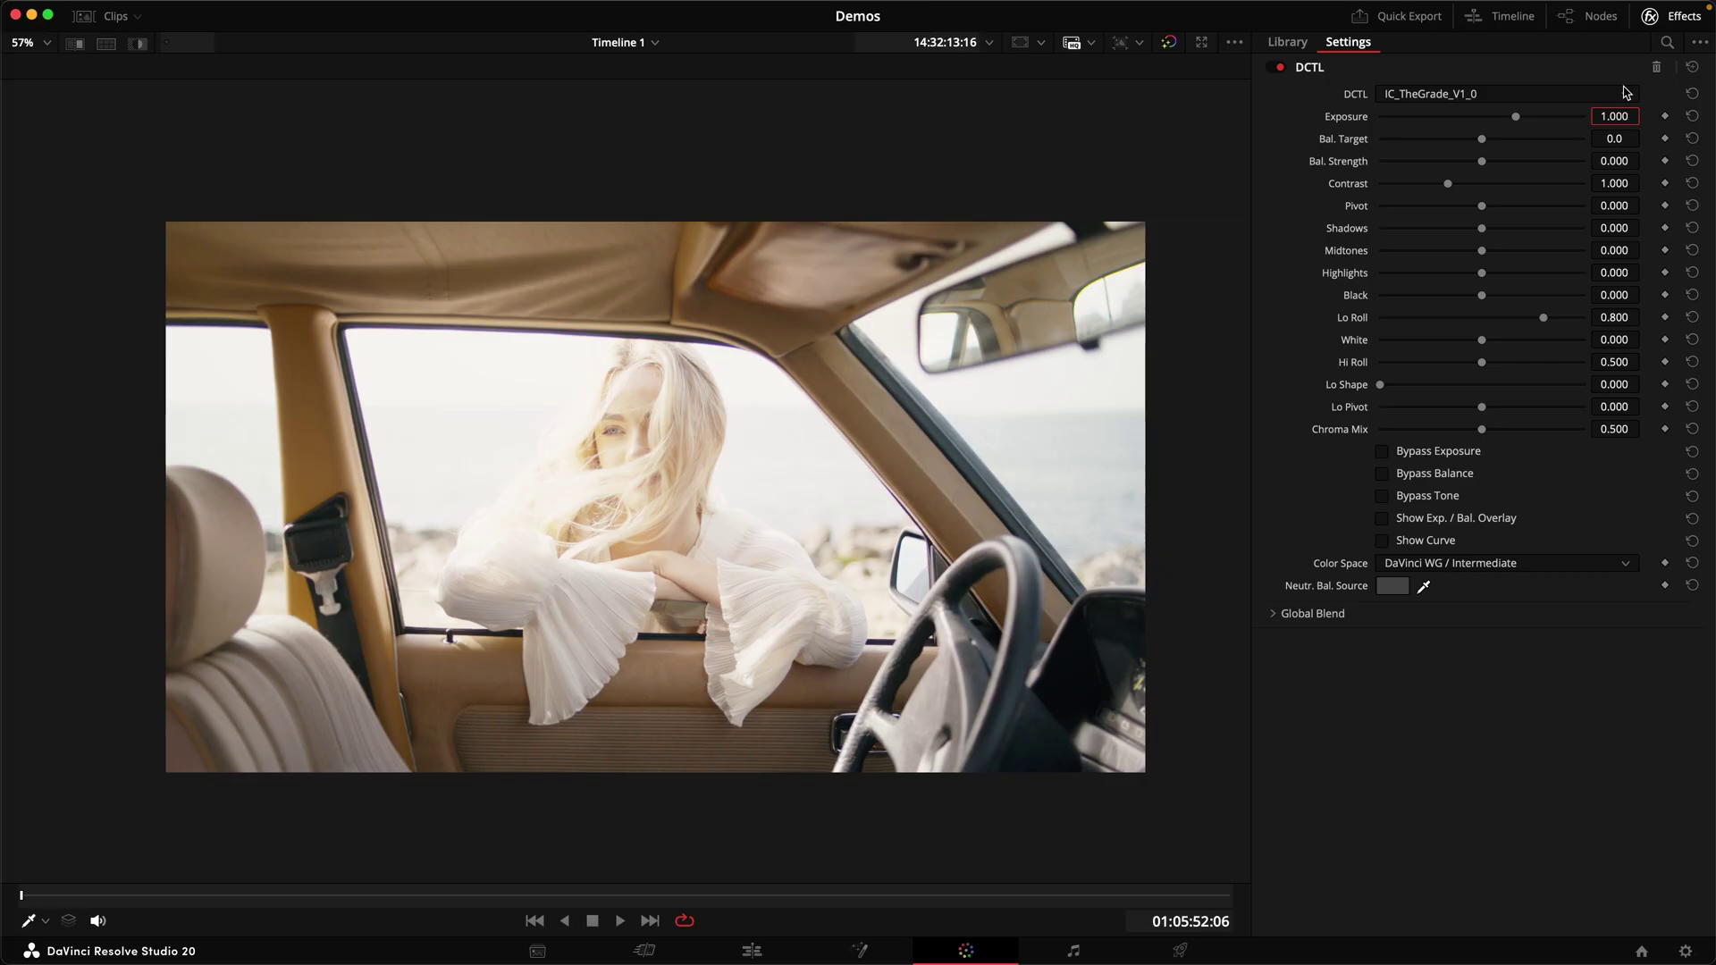
pyautogui.doubleClick(1514, 116)
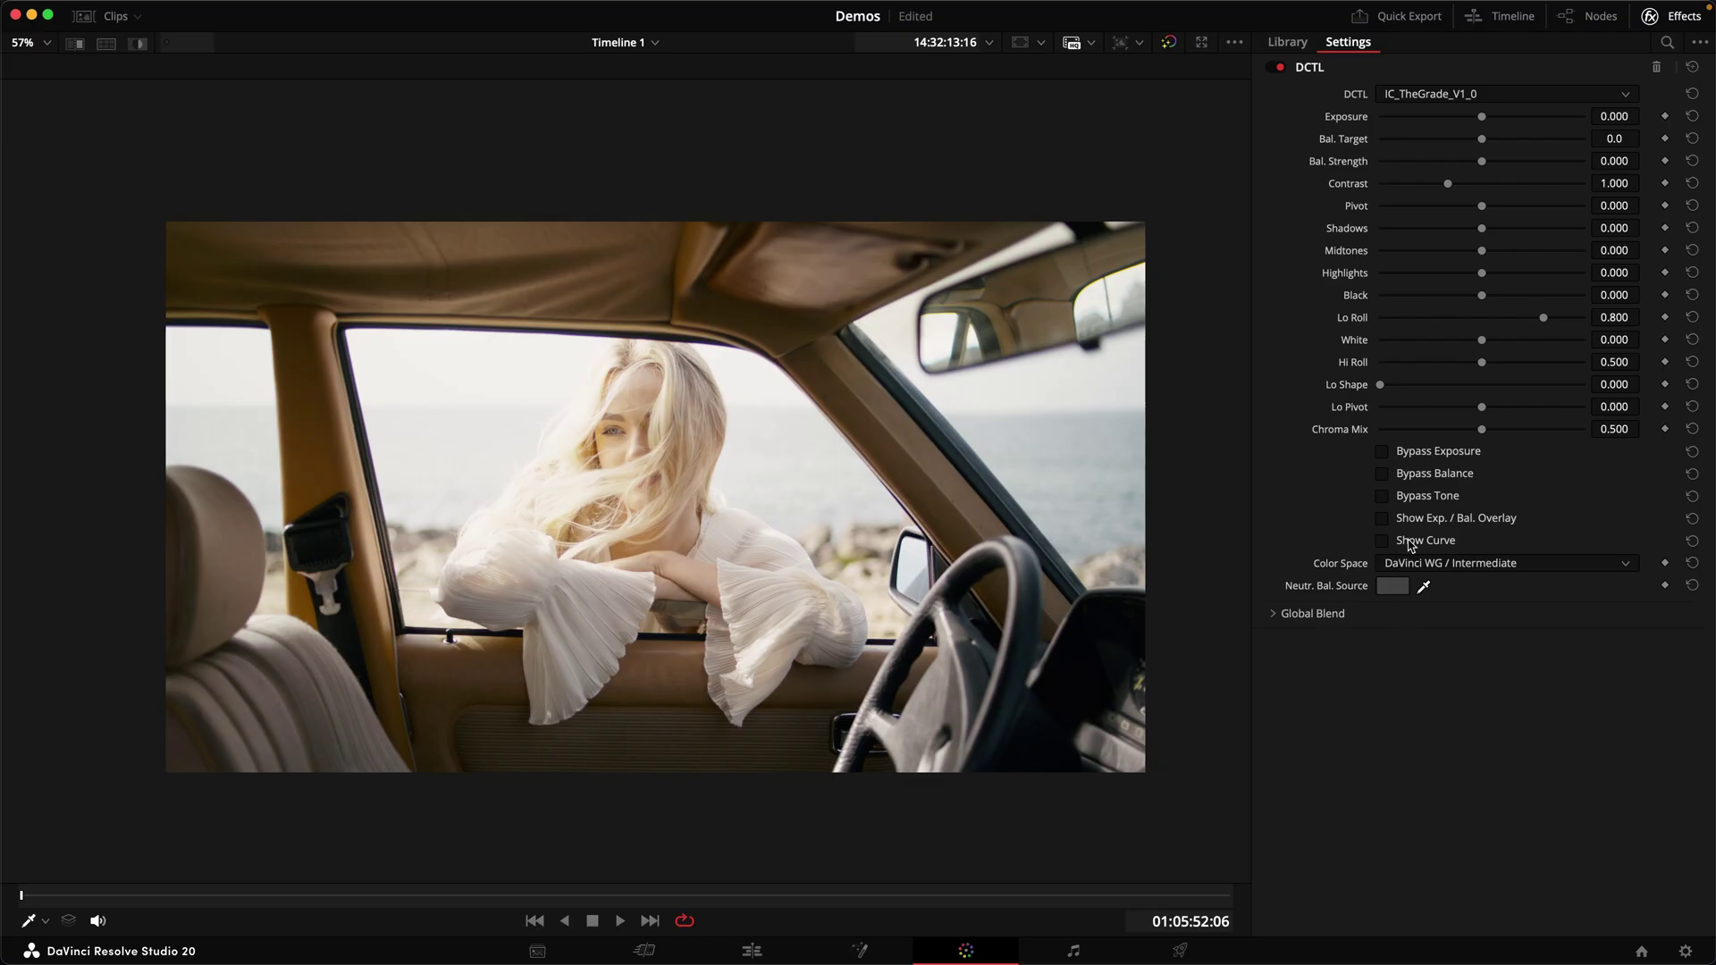
# Step: Show the Exp./Bal. overlay, check the vectorscope, then set balance target to -58.2 with slight strength
pyautogui.click(1385, 520)
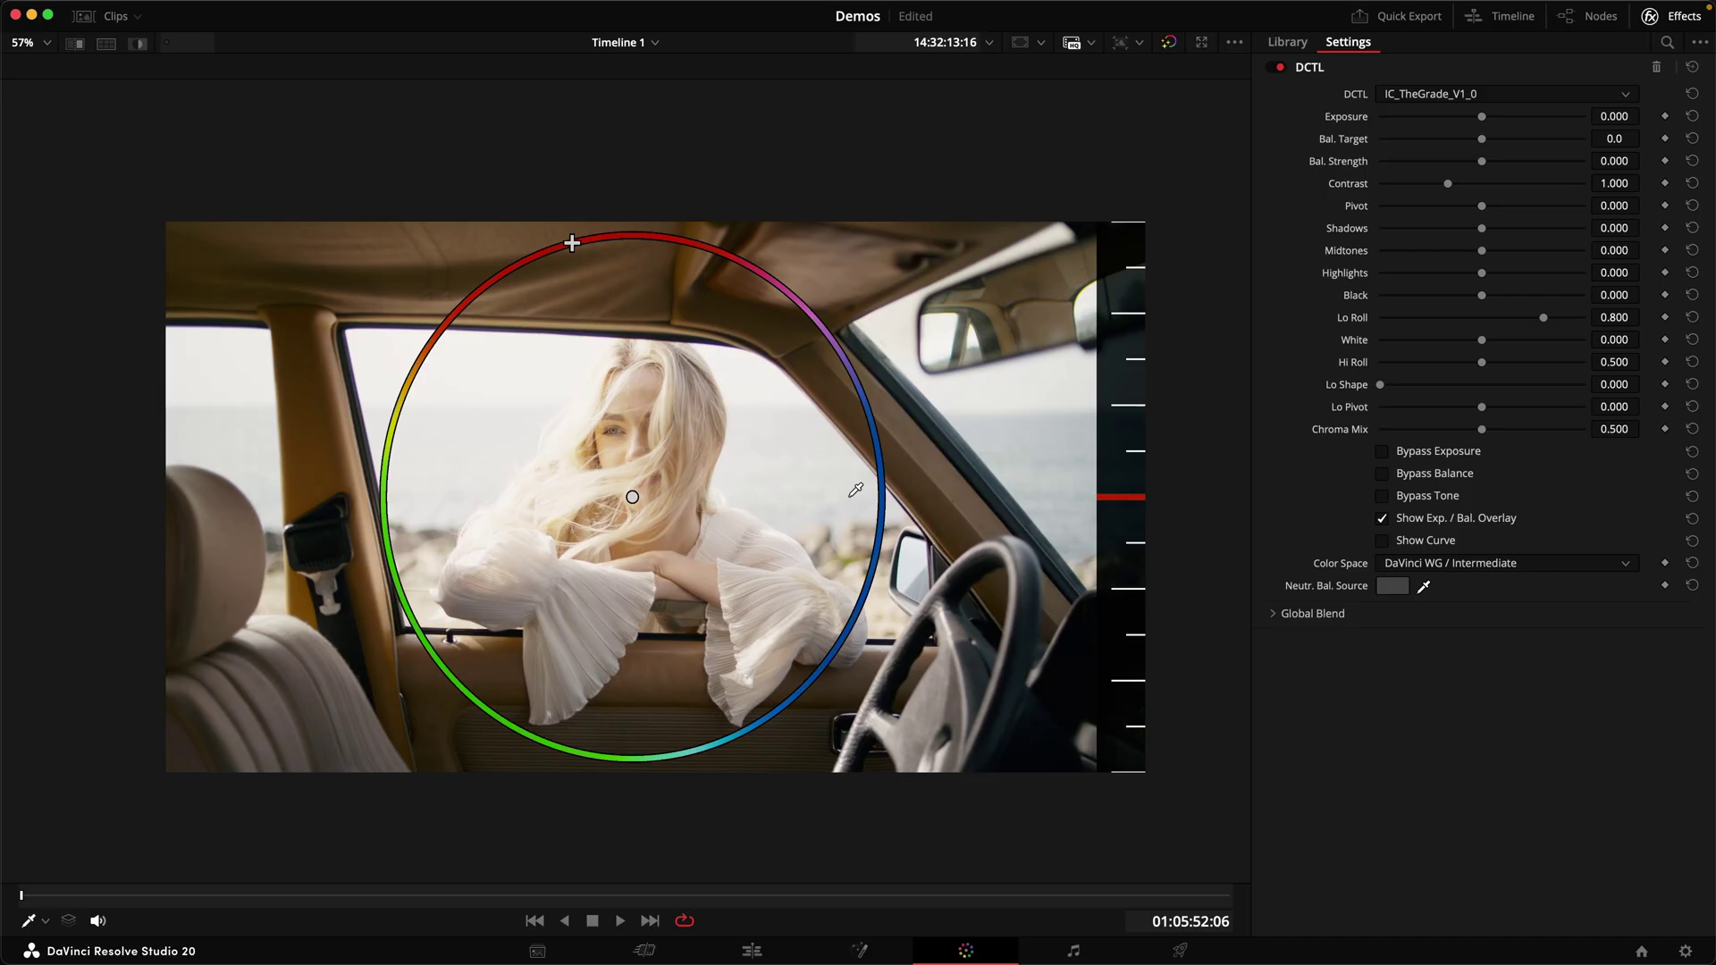
pyautogui.press('super+shift+w')
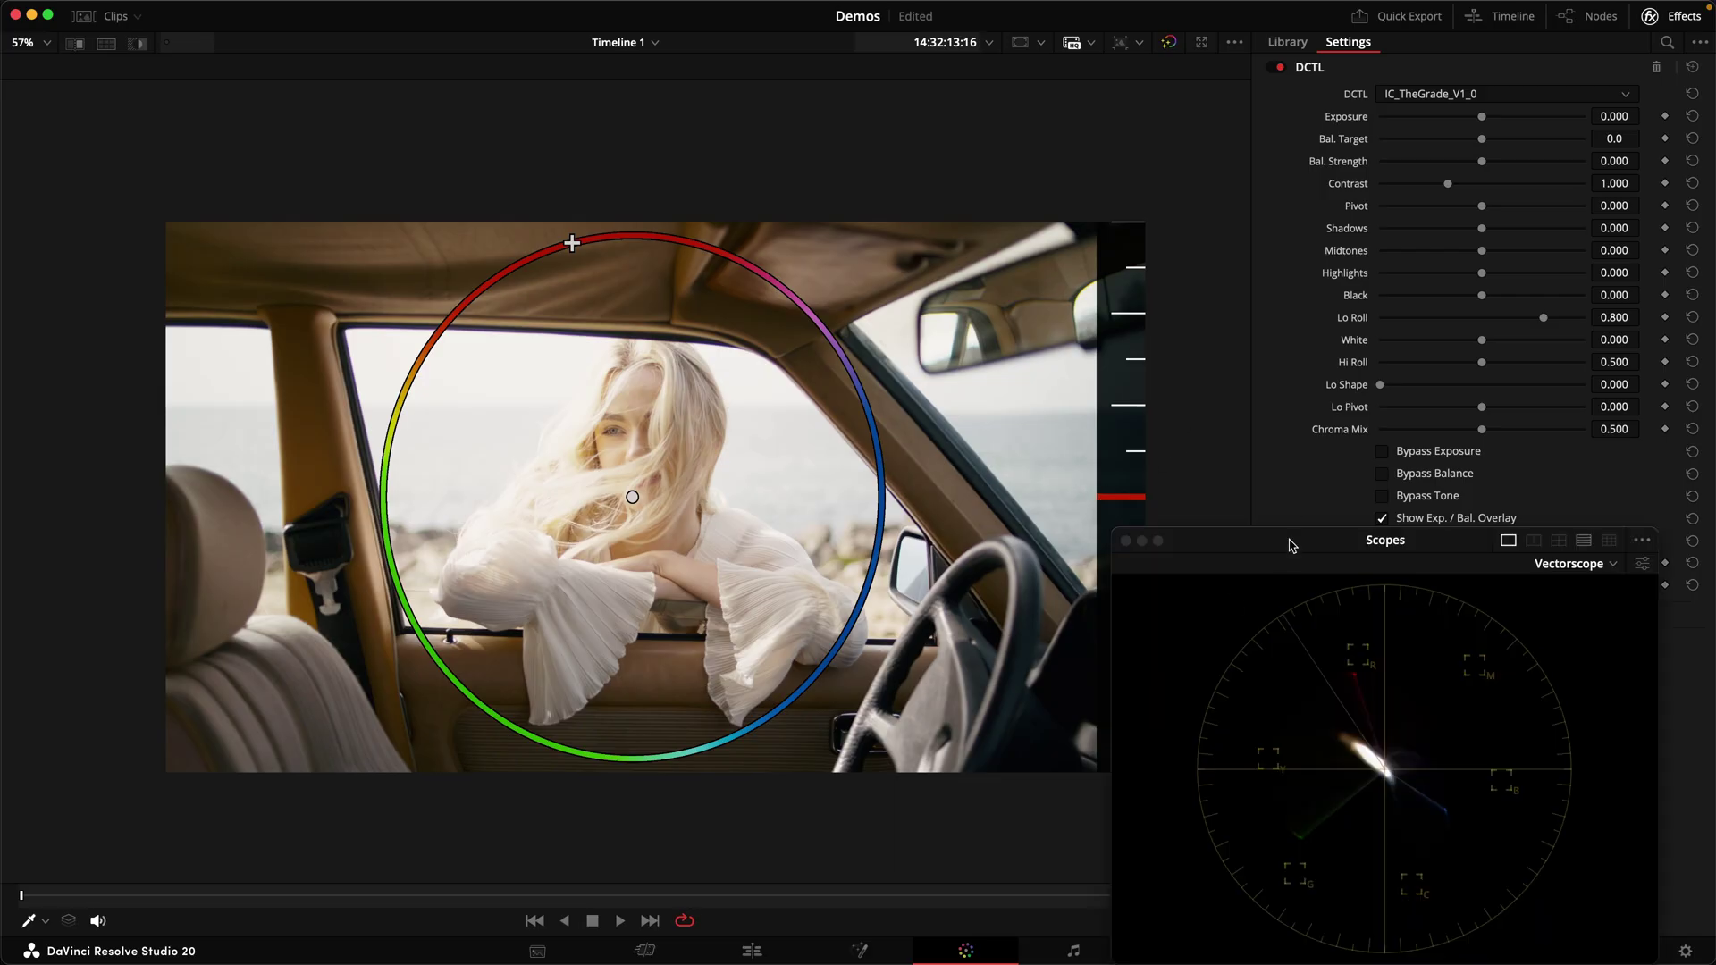
pyautogui.moveTo(1293, 544); pyautogui.dragTo(1220, 392)
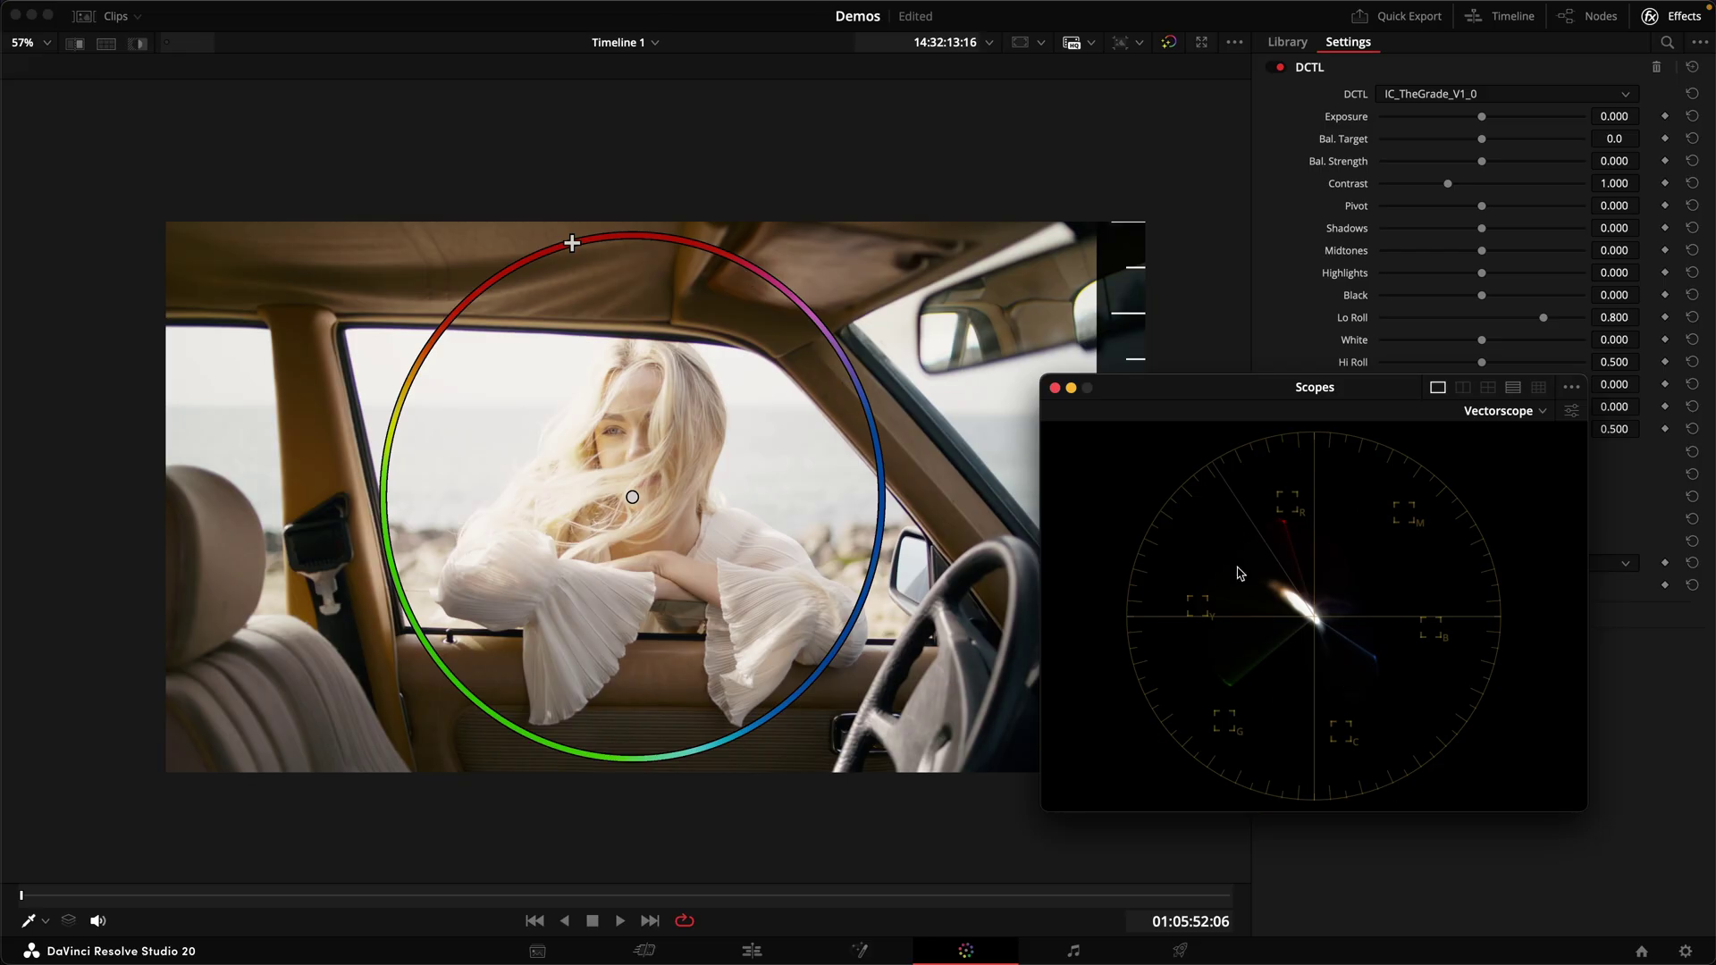
pyautogui.click(1055, 387)
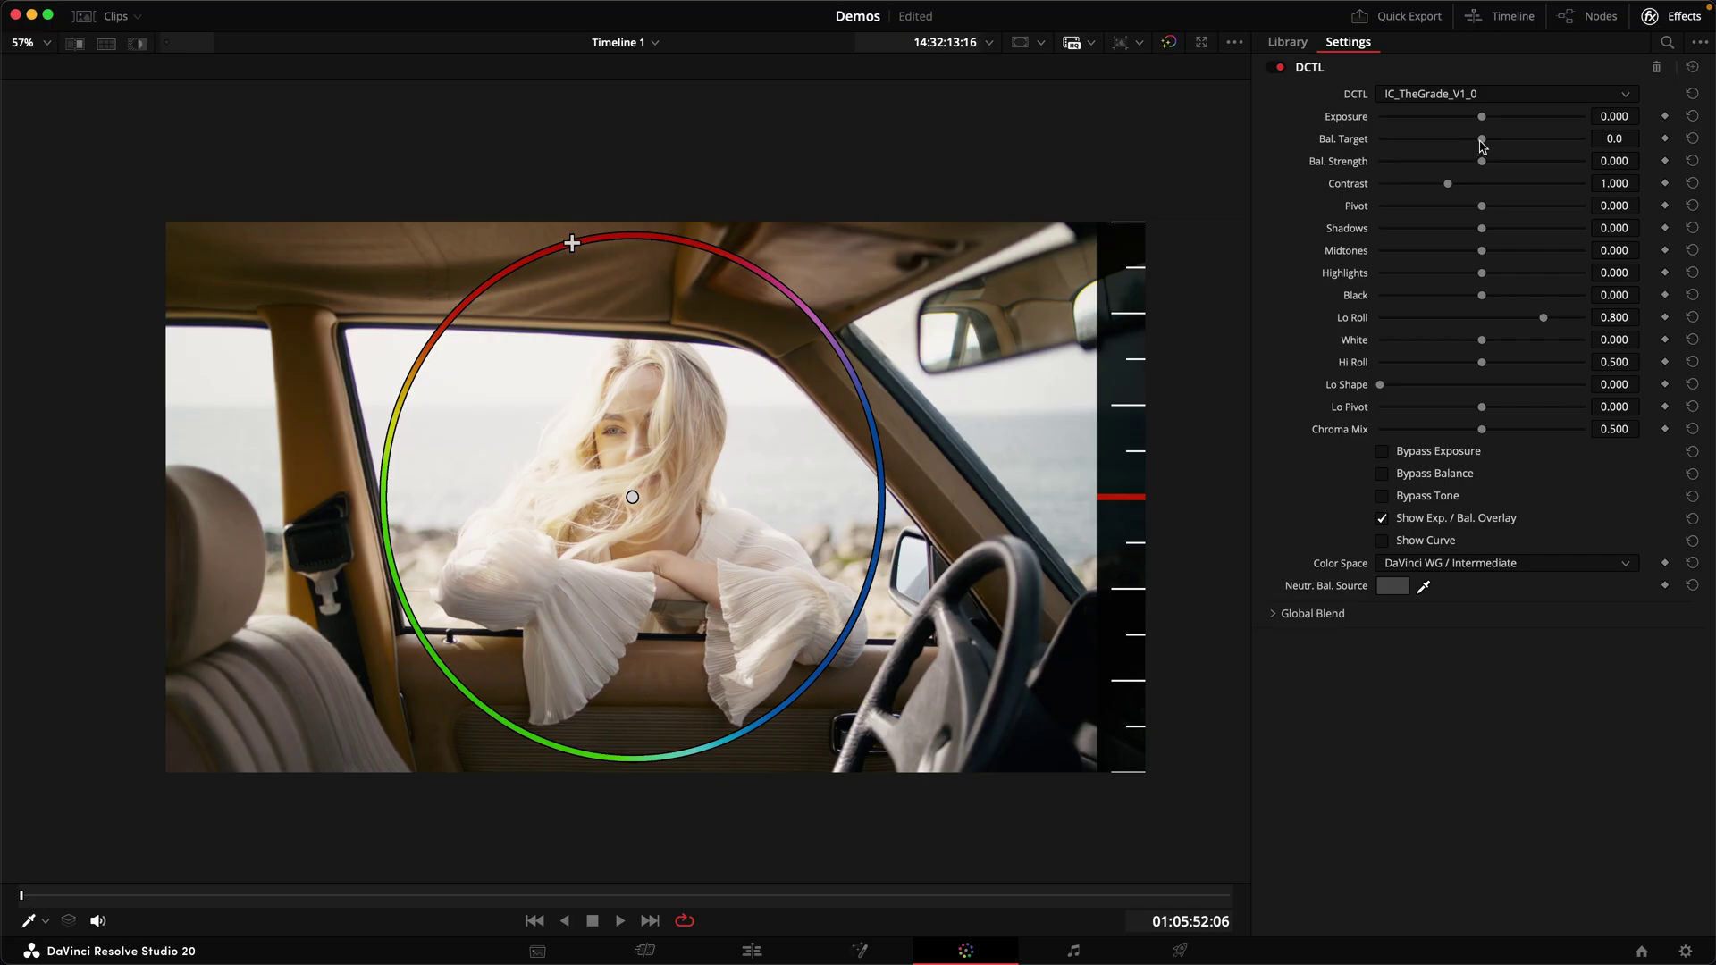
pyautogui.moveTo(1480, 143); pyautogui.dragTo(1469, 140)
pyautogui.moveTo(1482, 163)
pyautogui.mouseDown()
pyautogui.moveTo(1528, 179)
pyautogui.moveTo(1476, 144)
pyautogui.mouseUp()
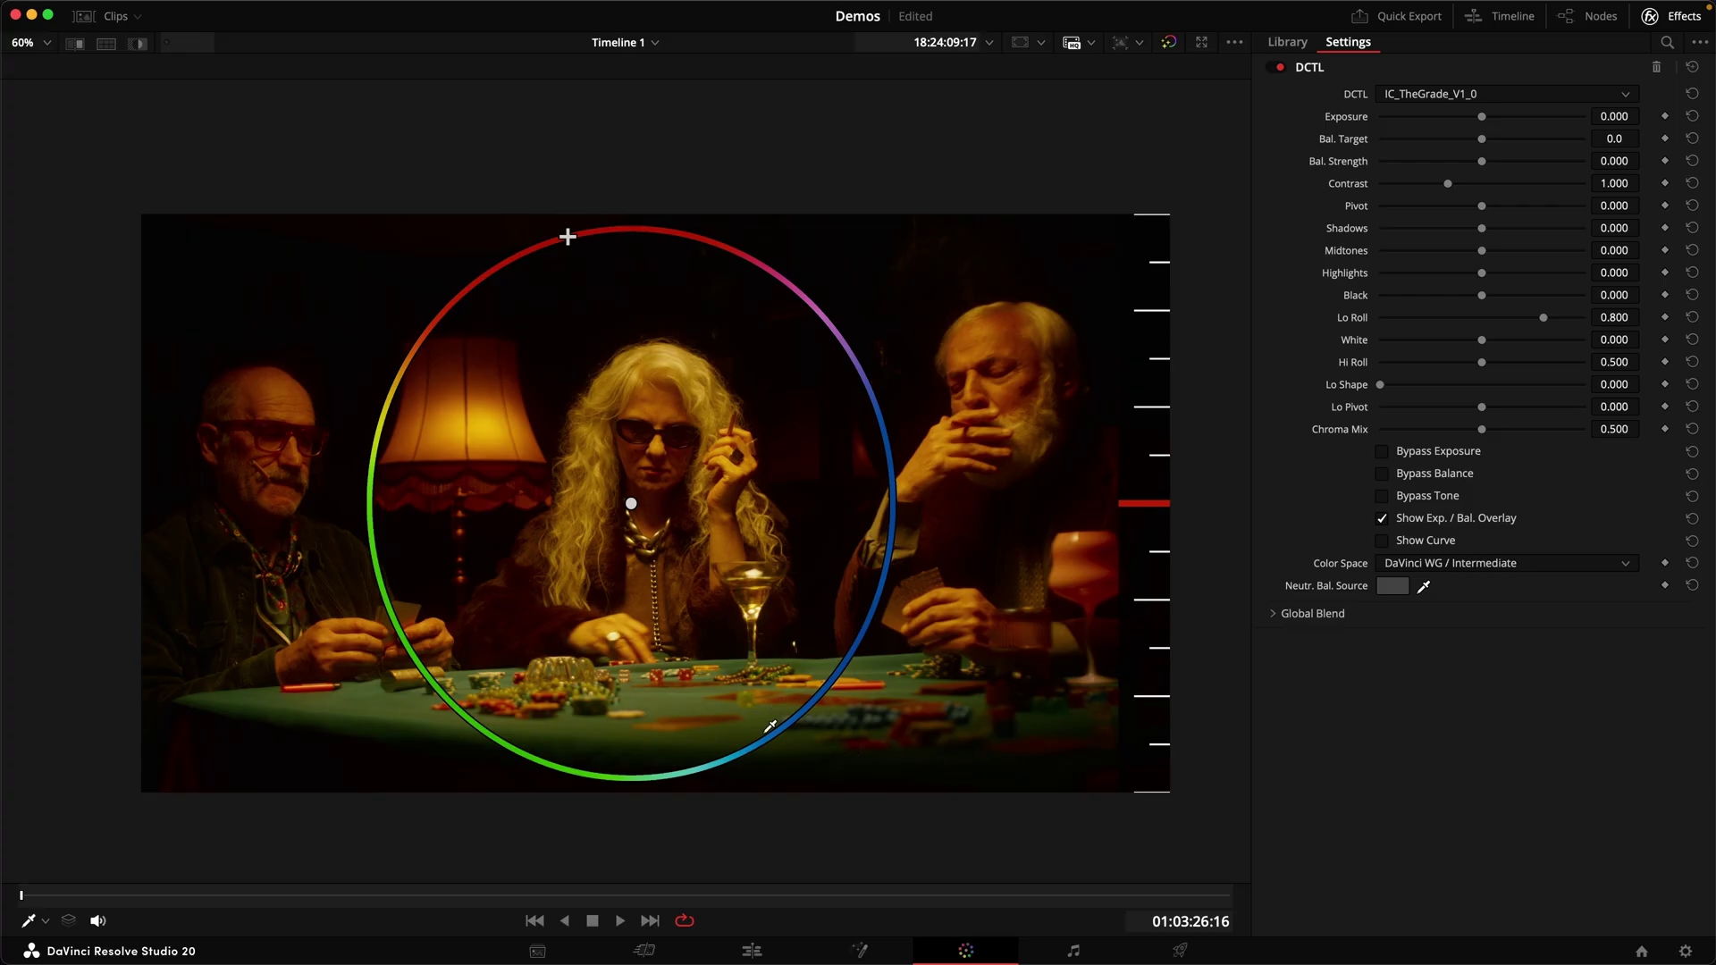
# Step: With the vectorscope open, shift the balance target hue to -45.9
pyautogui.press('super+shift+w')
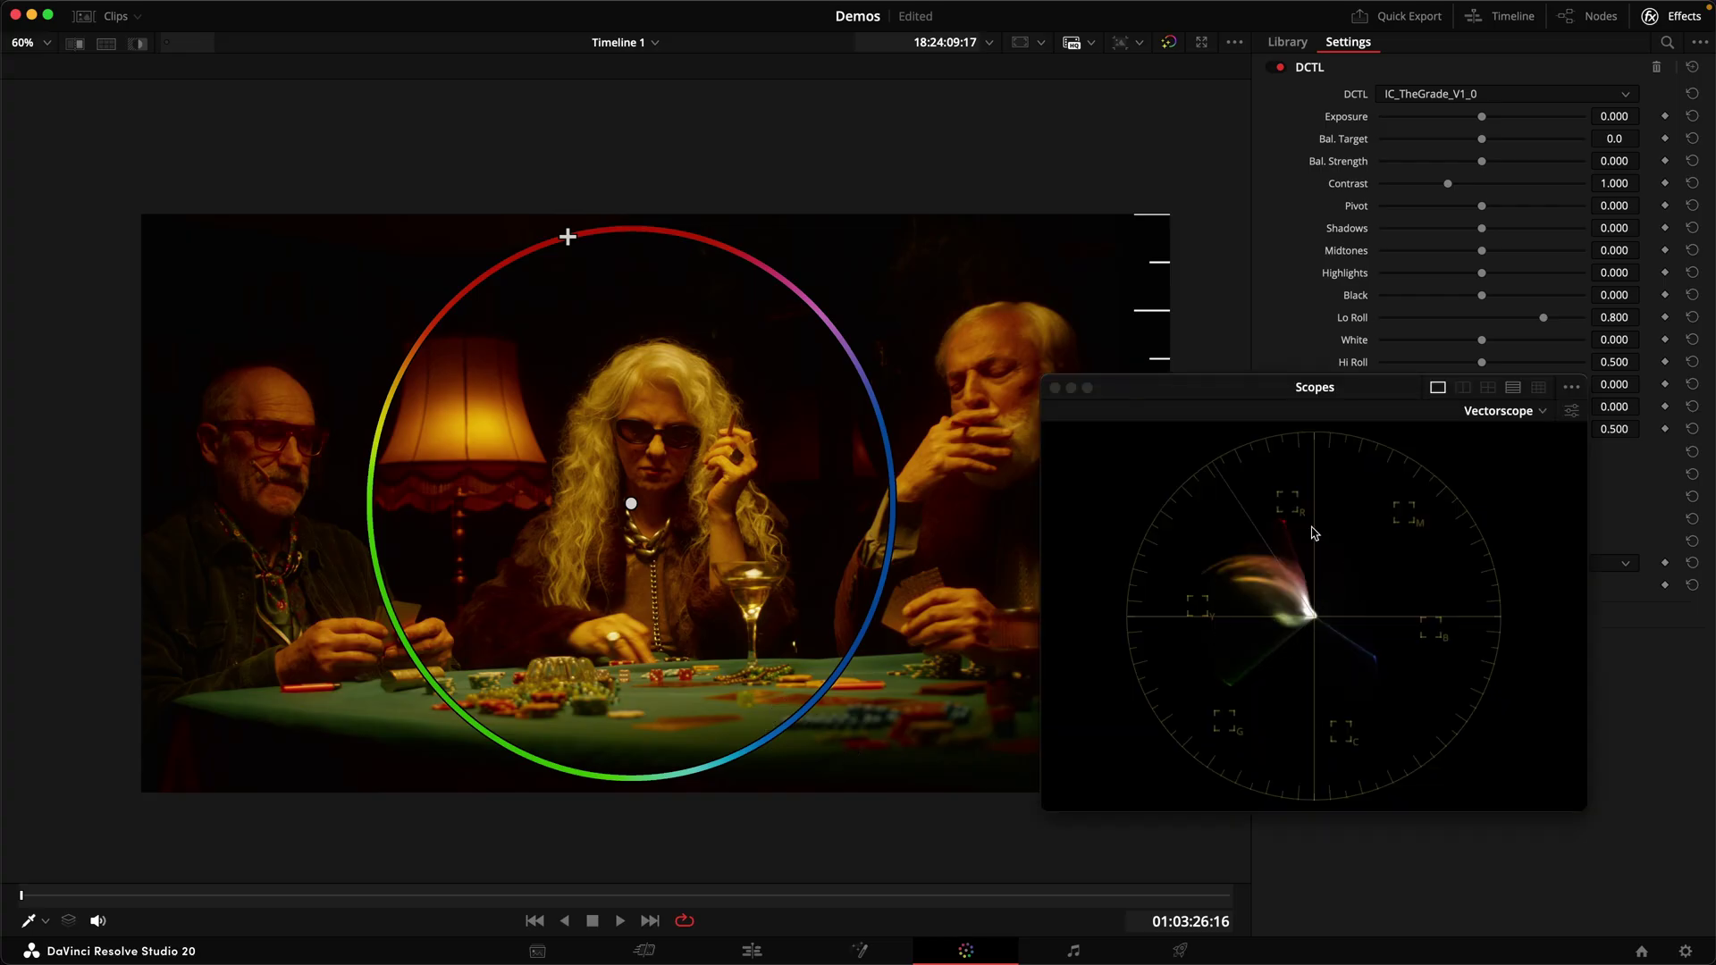
pyautogui.moveTo(1352, 398); pyautogui.dragTo(1438, 596)
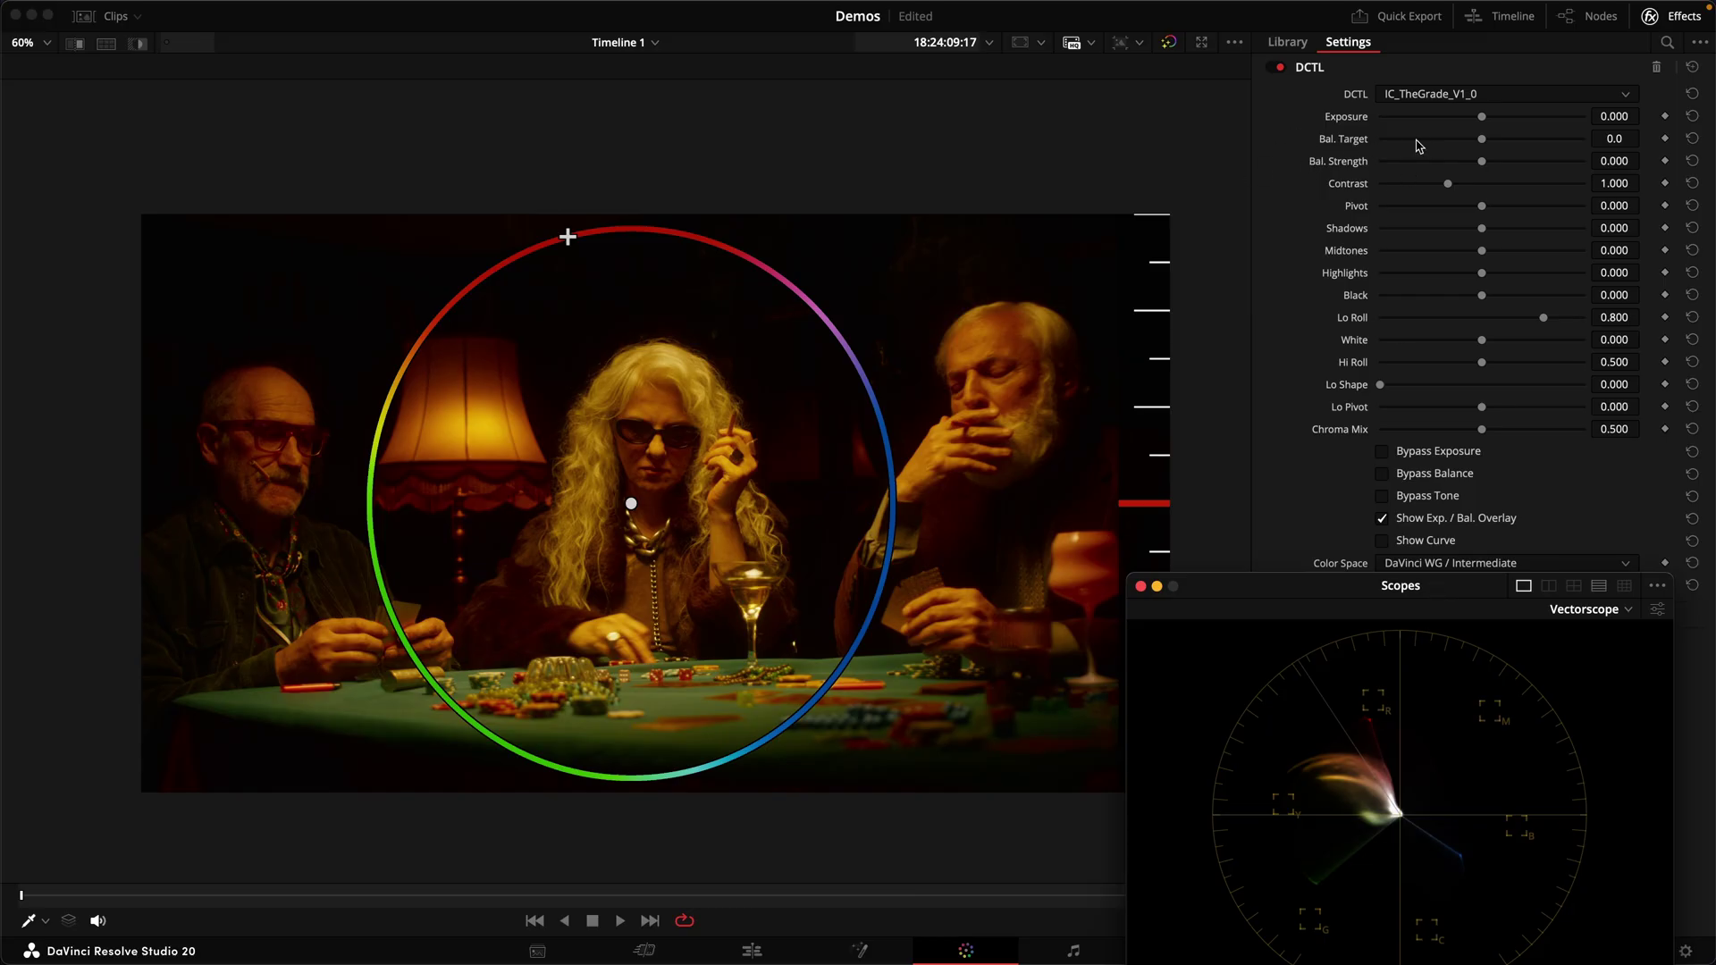
pyautogui.moveTo(1478, 139); pyautogui.dragTo(1456, 145)
pyautogui.moveTo(1622, 137)
pyautogui.mouseDown()
pyautogui.moveTo(1644, 138)
pyautogui.moveTo(1619, 136)
pyautogui.mouseUp()
# Step: Set balance strength to -0.795 and hide the exposure and balance overlay
pyautogui.moveTo(1479, 162); pyautogui.dragTo(1419, 150)
pyautogui.moveTo(1300, 596); pyautogui.dragTo(1236, 517)
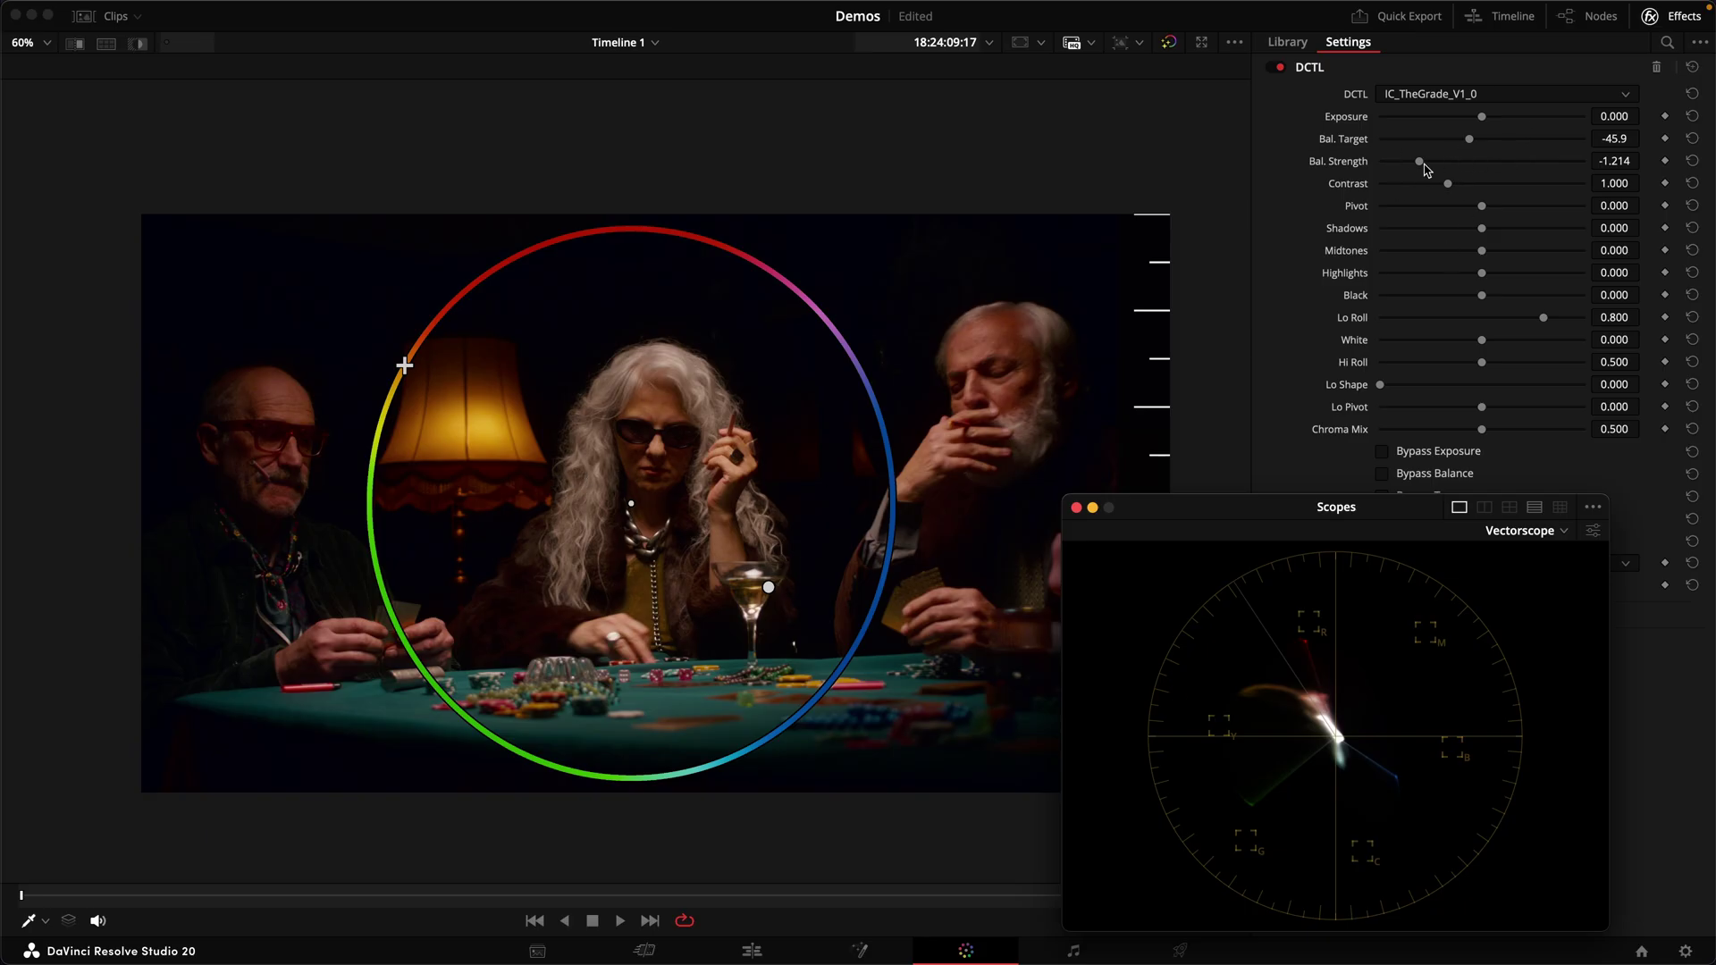
pyautogui.moveTo(1416, 162); pyautogui.dragTo(1439, 168)
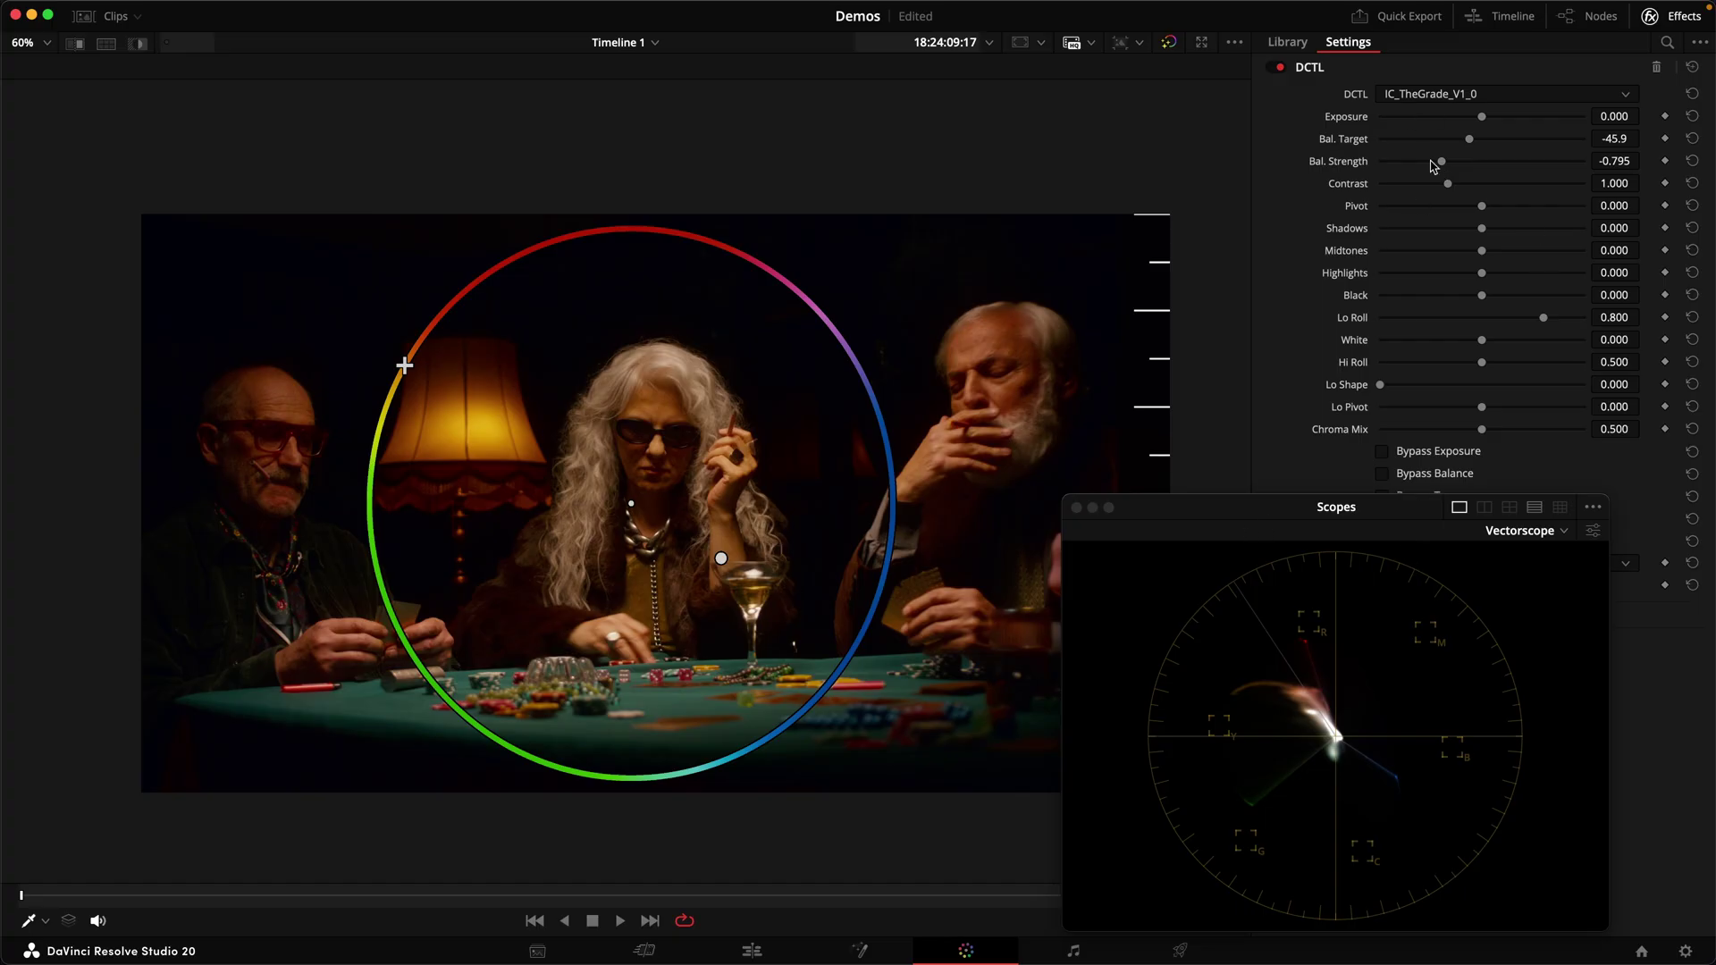
pyautogui.moveTo(1385, 513); pyautogui.dragTo(1400, 585)
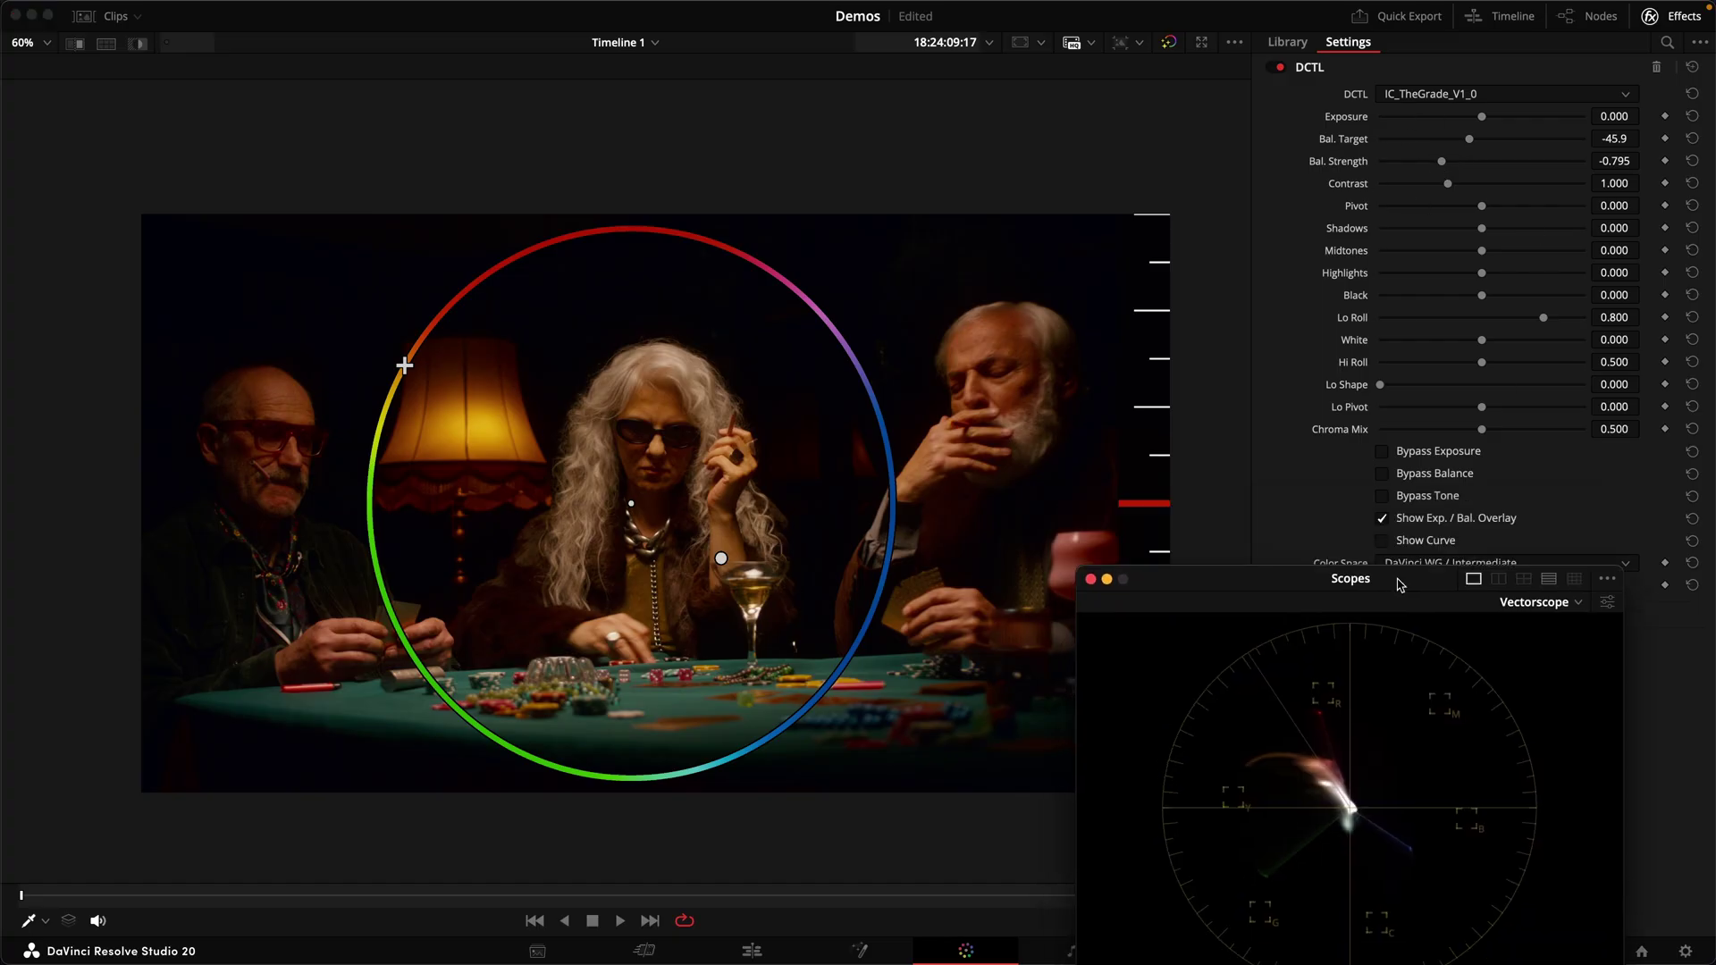
pyautogui.click(1382, 519)
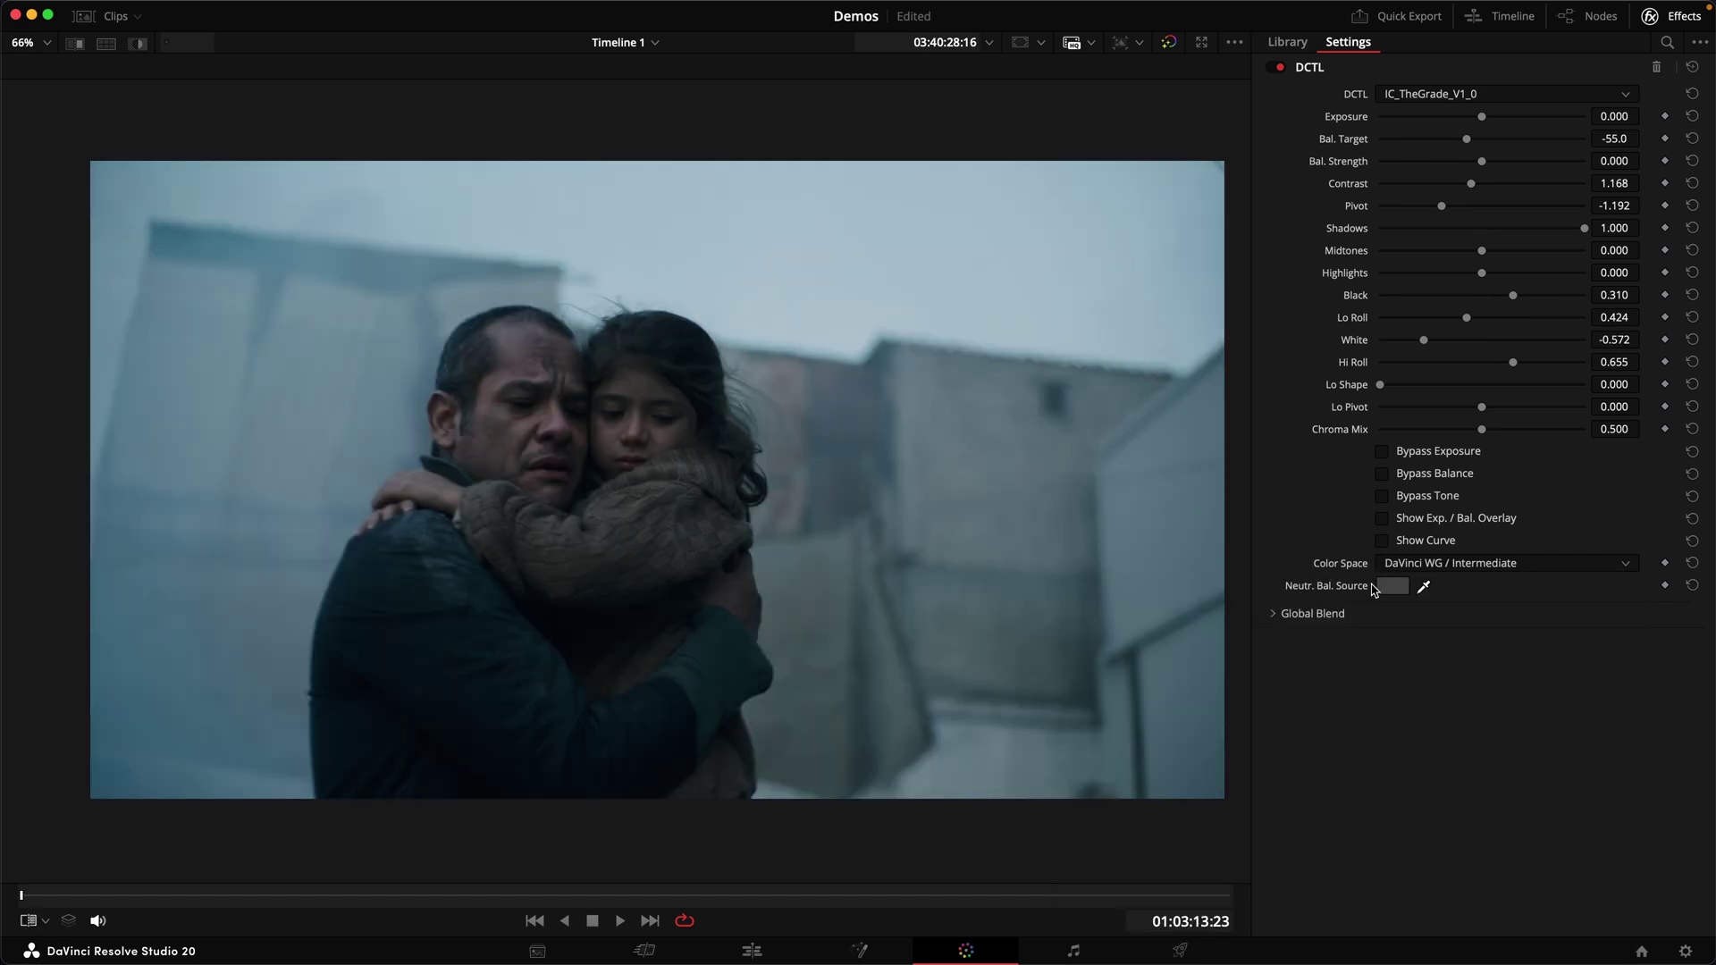
# Step: Sample the grey wall as neutral source, then set balance target -212.2 and strength 0.253
pyautogui.click(1424, 587)
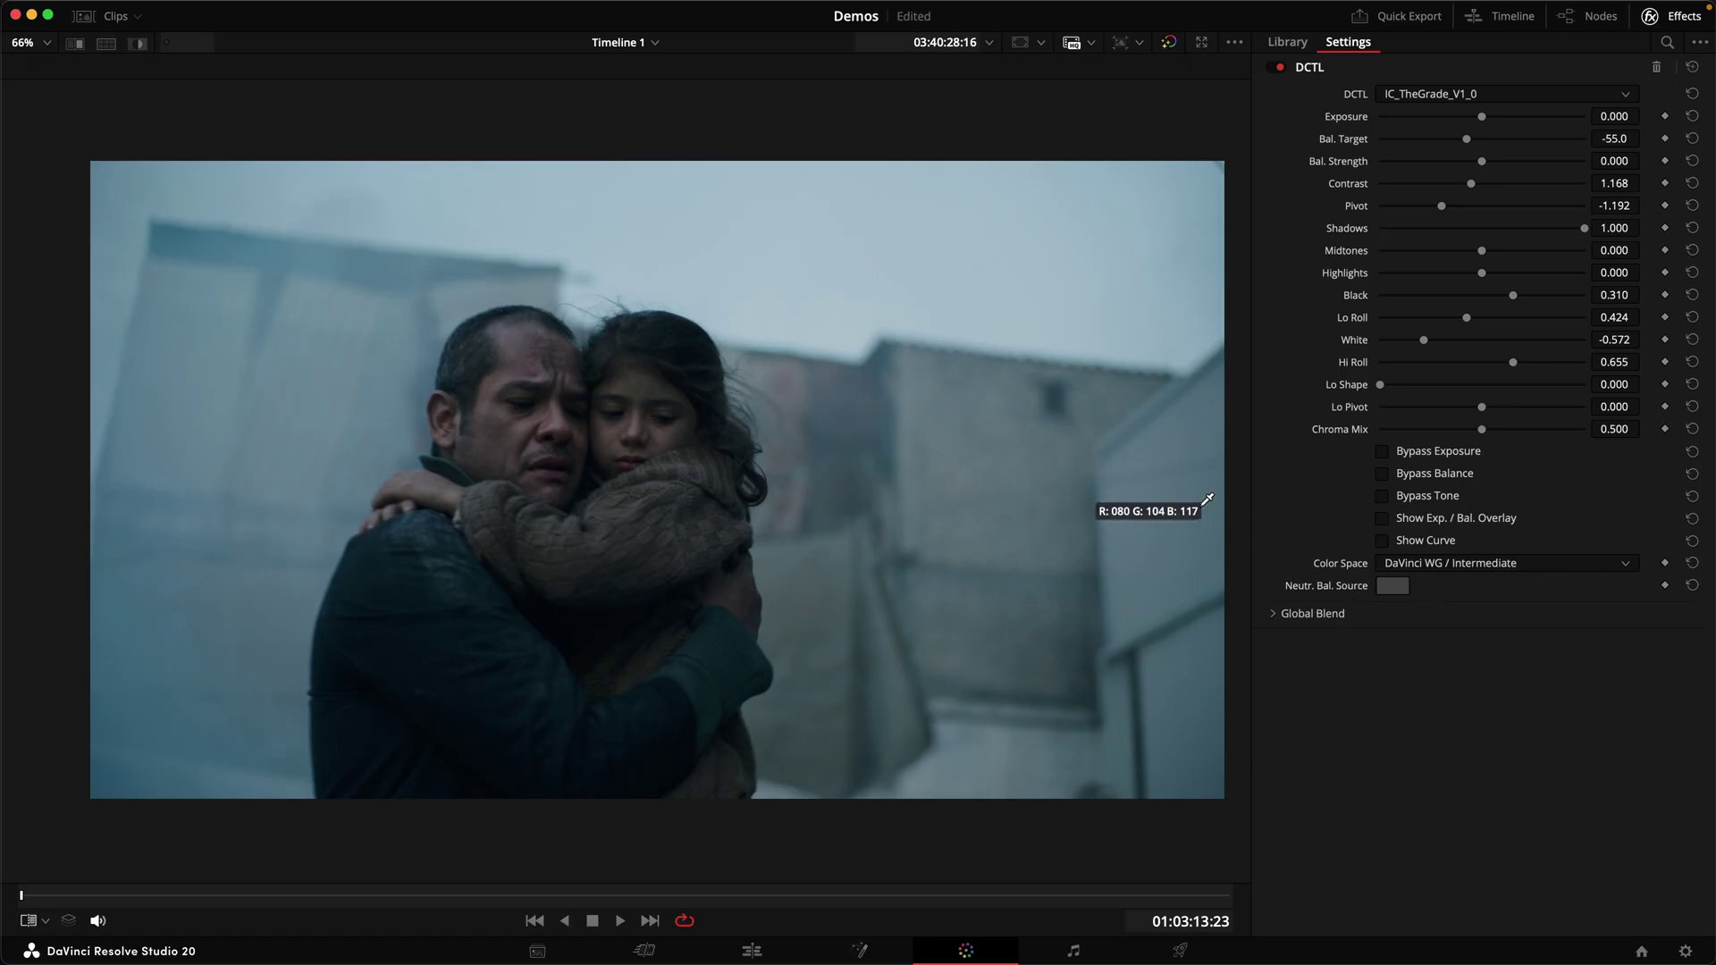
pyautogui.click(1137, 488)
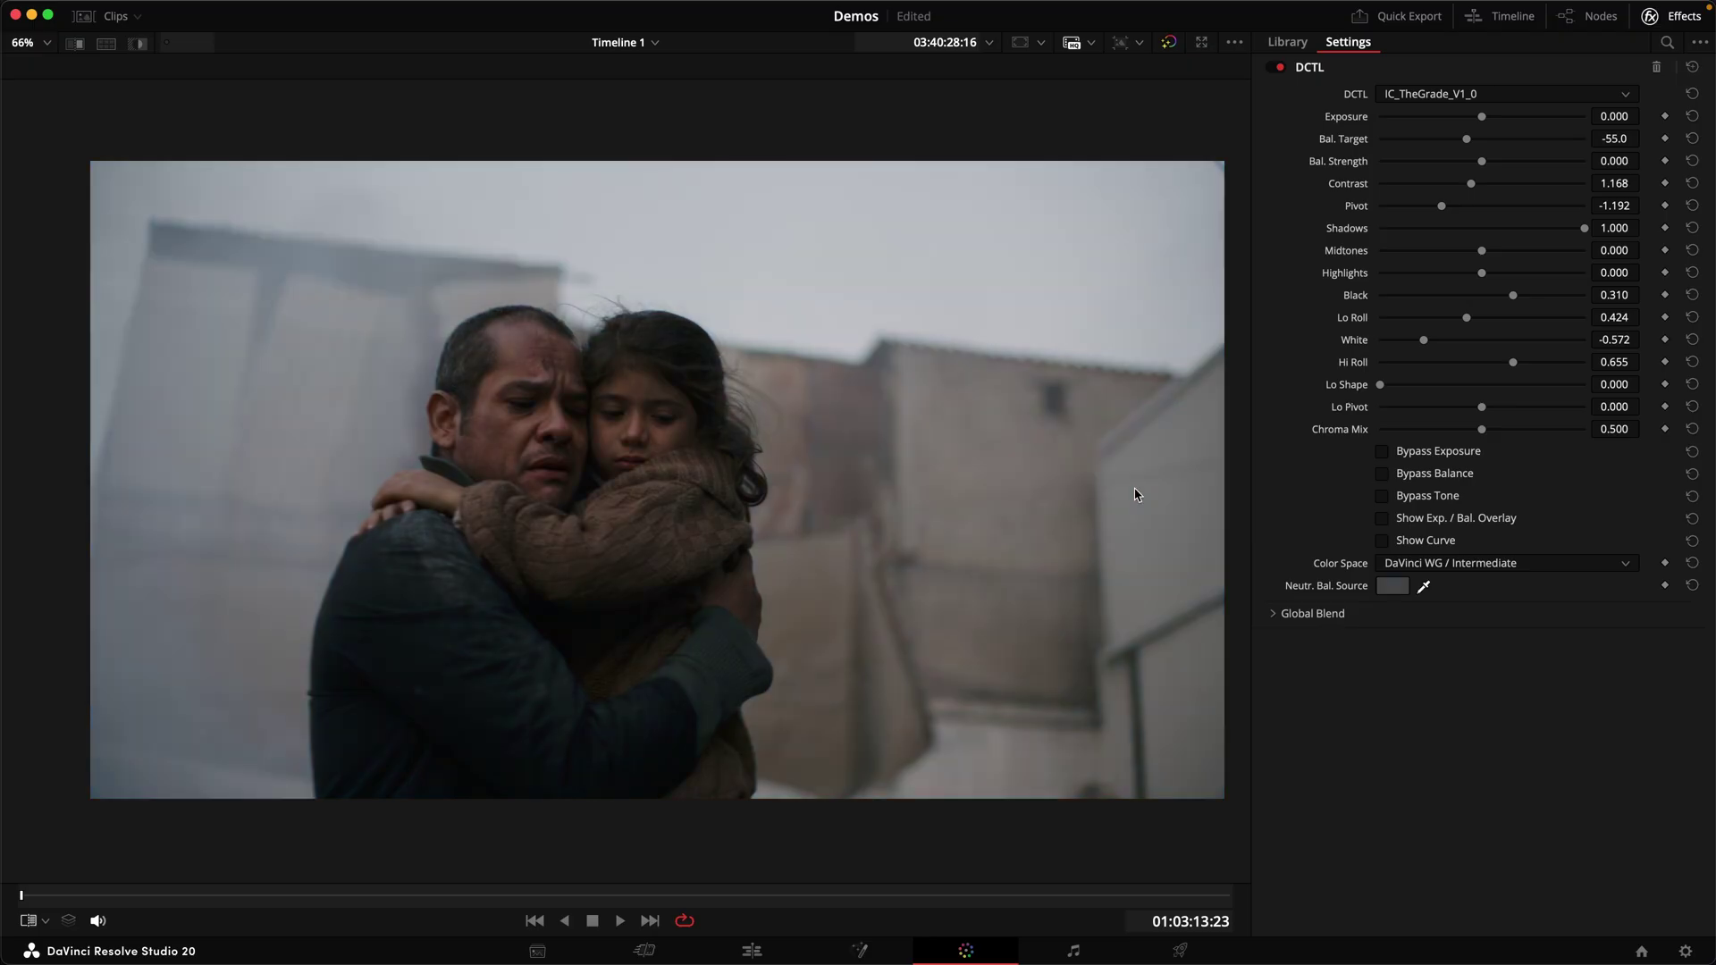
pyautogui.click(1418, 520)
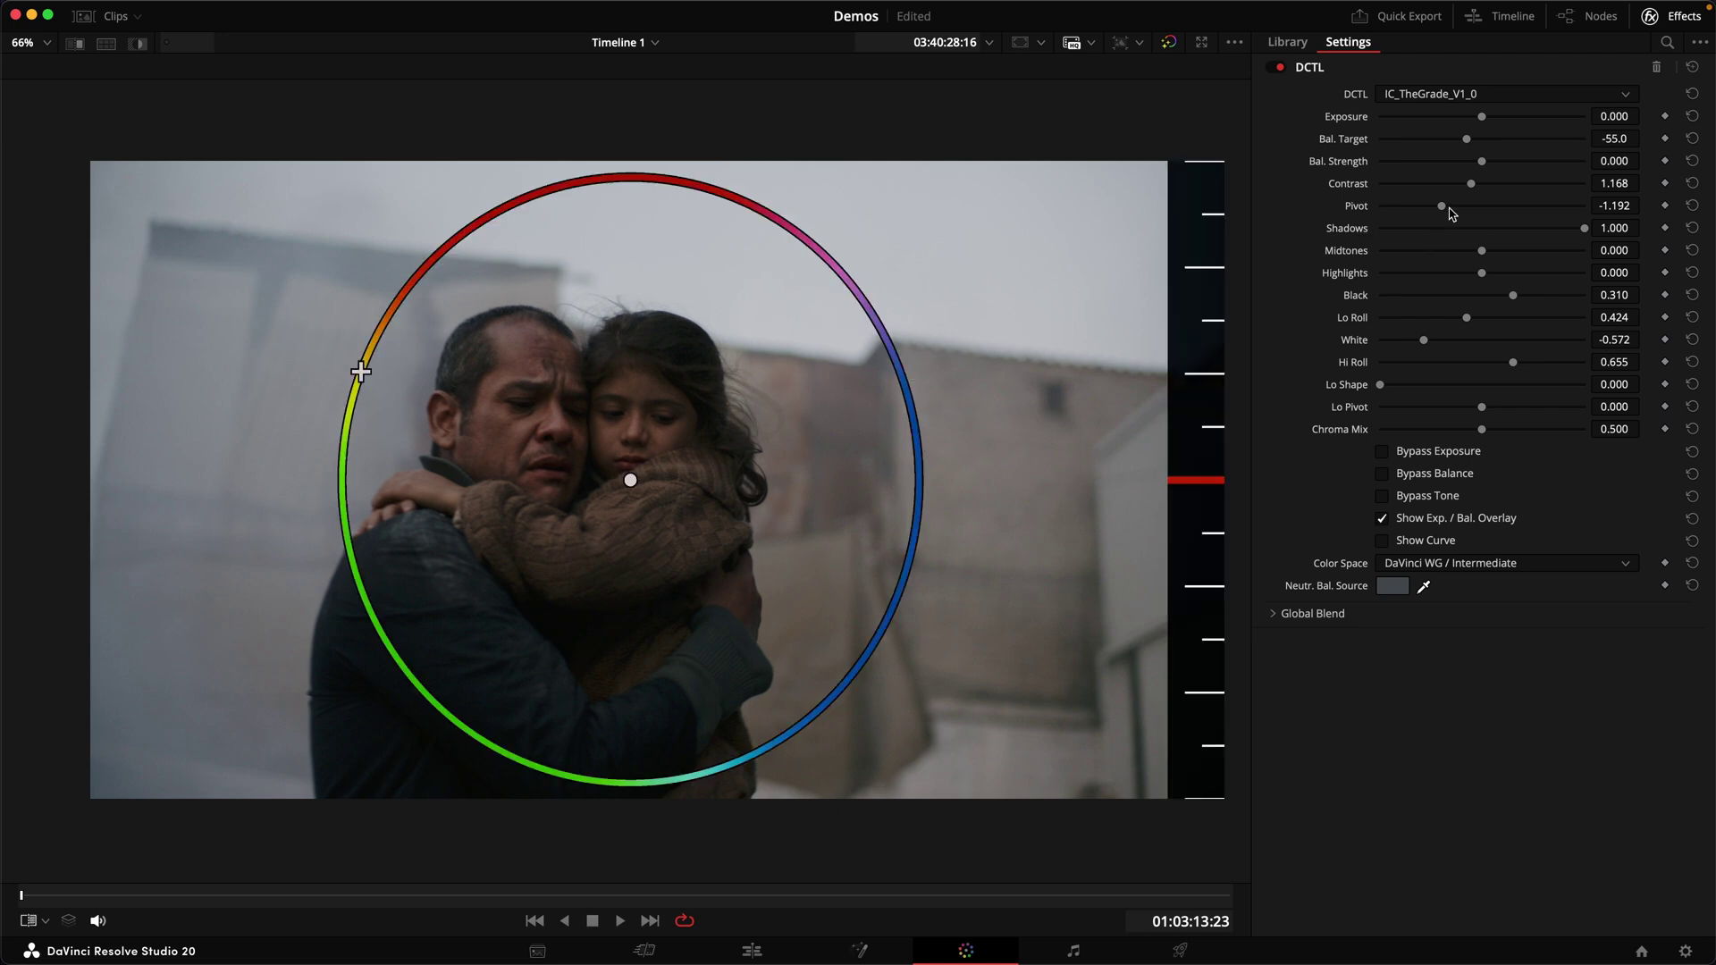
pyautogui.moveTo(1470, 145); pyautogui.dragTo(1427, 147)
pyautogui.moveTo(1482, 162); pyautogui.dragTo(1492, 165)
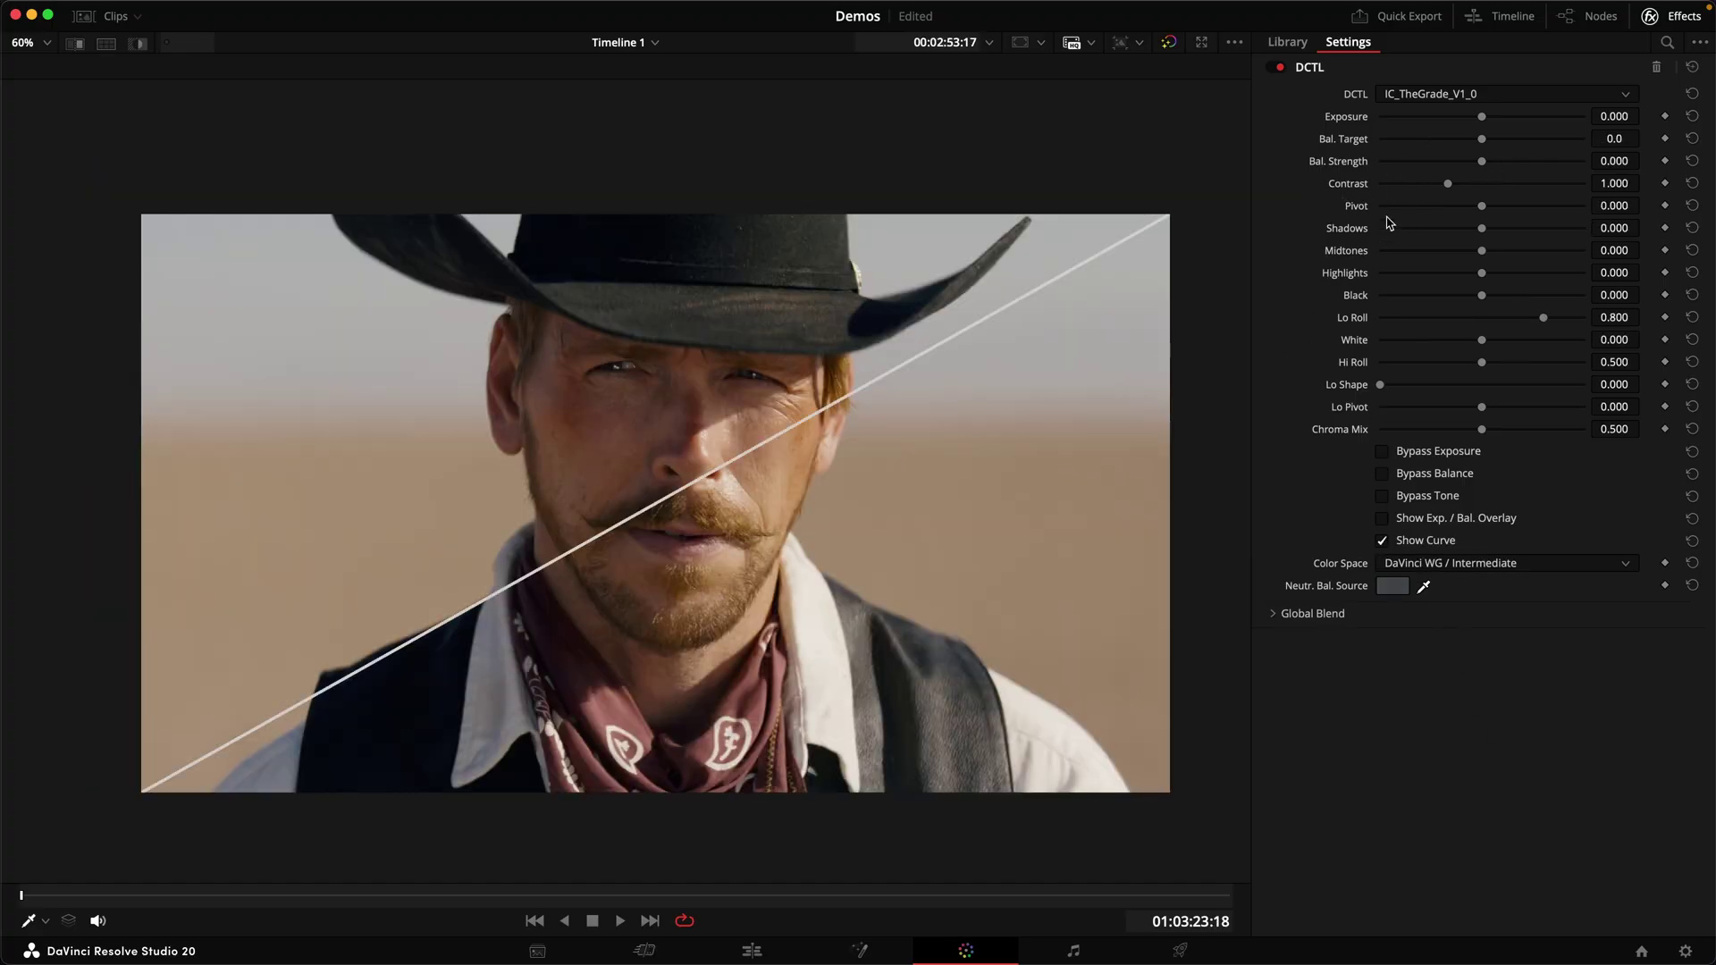
# Step: Raise the cowboy clip's contrast to about 1.437 and shift the pivot to about 1.428
pyautogui.moveTo(1449, 186); pyautogui.dragTo(1508, 199)
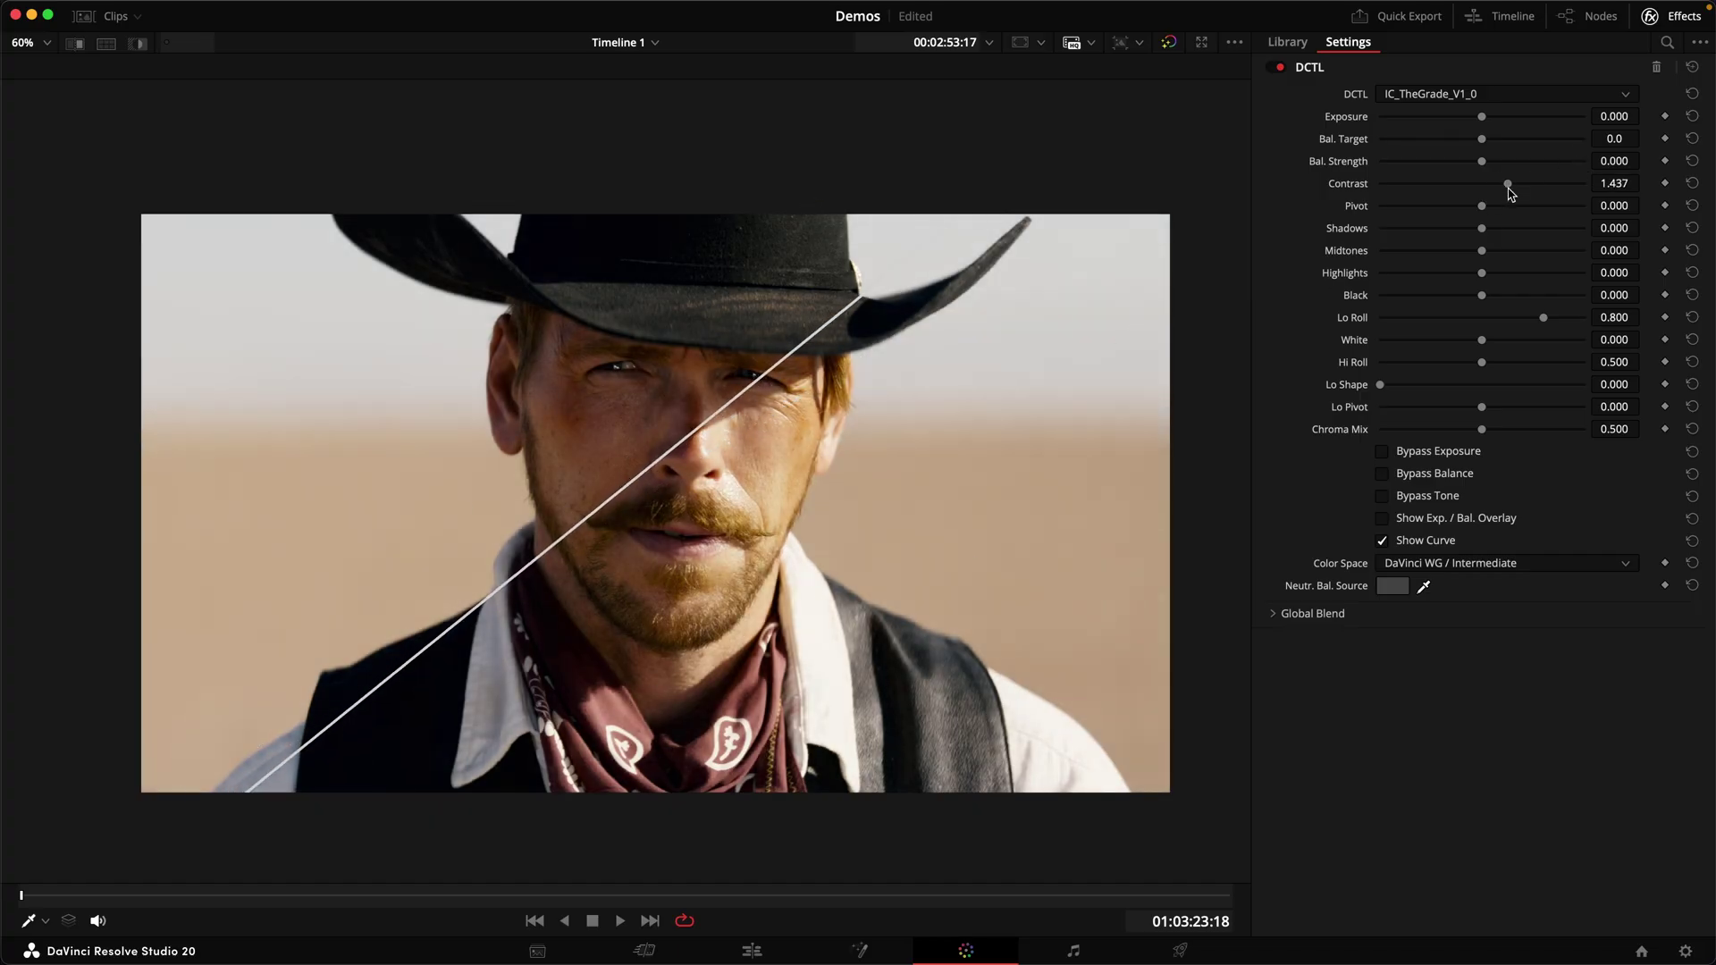
pyautogui.moveTo(1506, 183); pyautogui.dragTo(1513, 184)
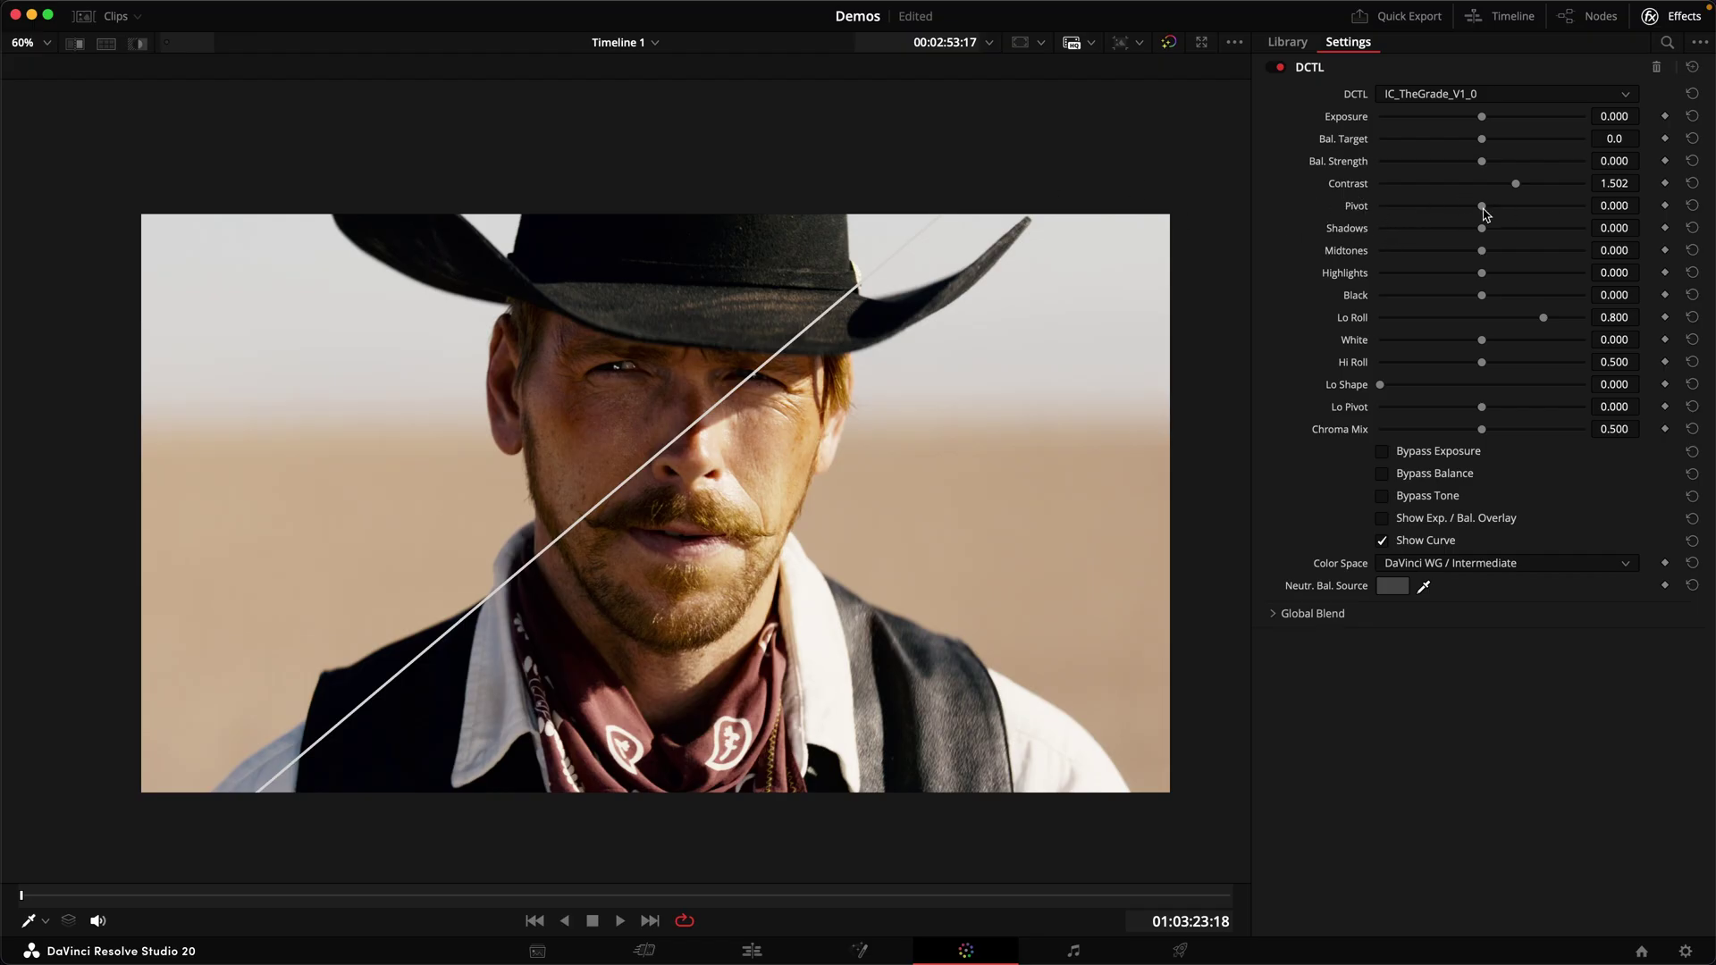
pyautogui.moveTo(1484, 207); pyautogui.dragTo(1532, 214)
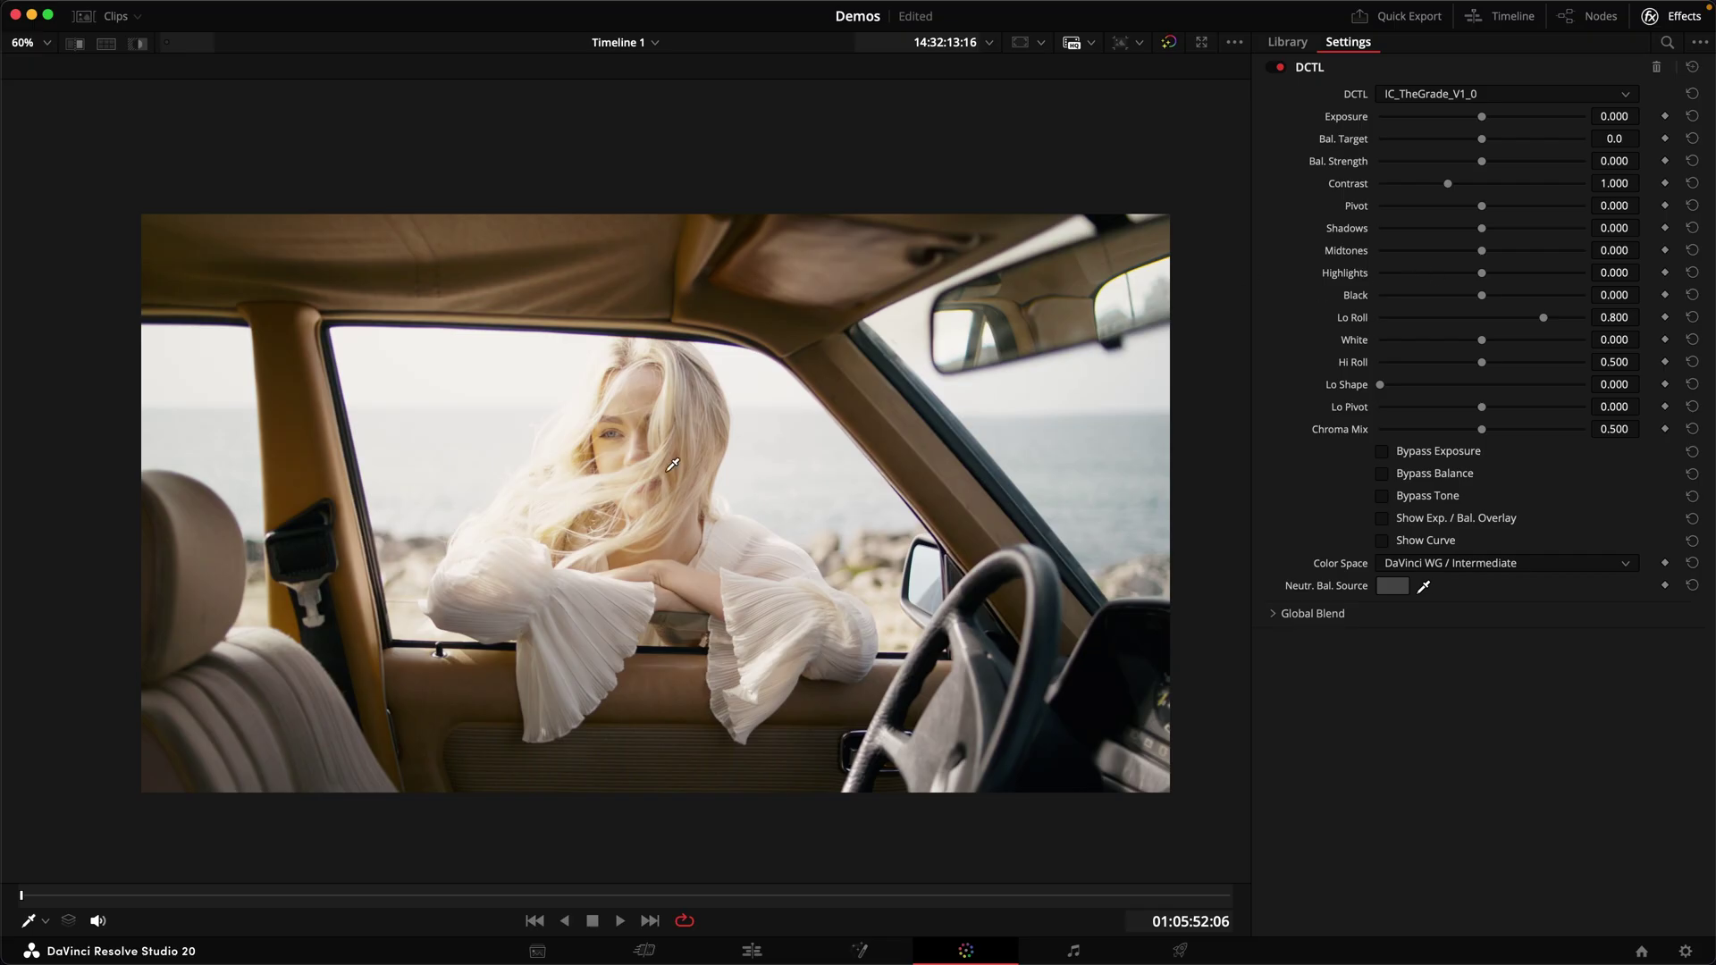
# Step: On a later frame, lower the car clip's exposure to -0.212 and highlights to -0.415
pyautogui.scroll(1, 650, 429)
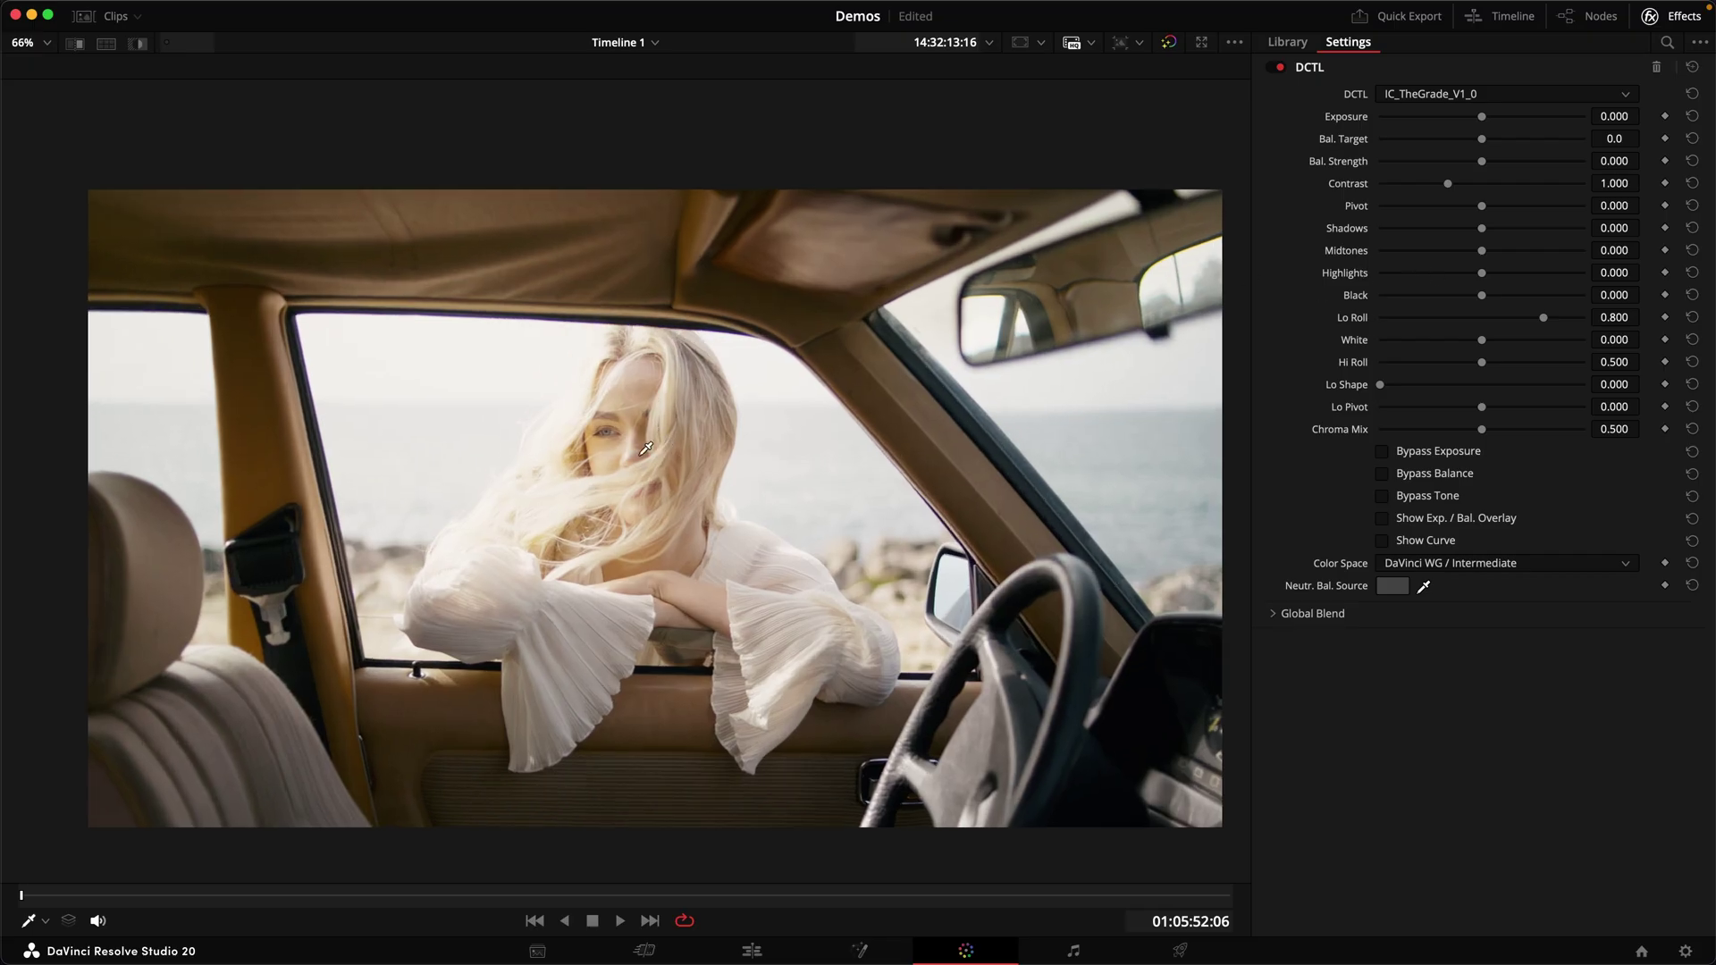
pyautogui.moveTo(500, 896); pyautogui.dragTo(590, 895)
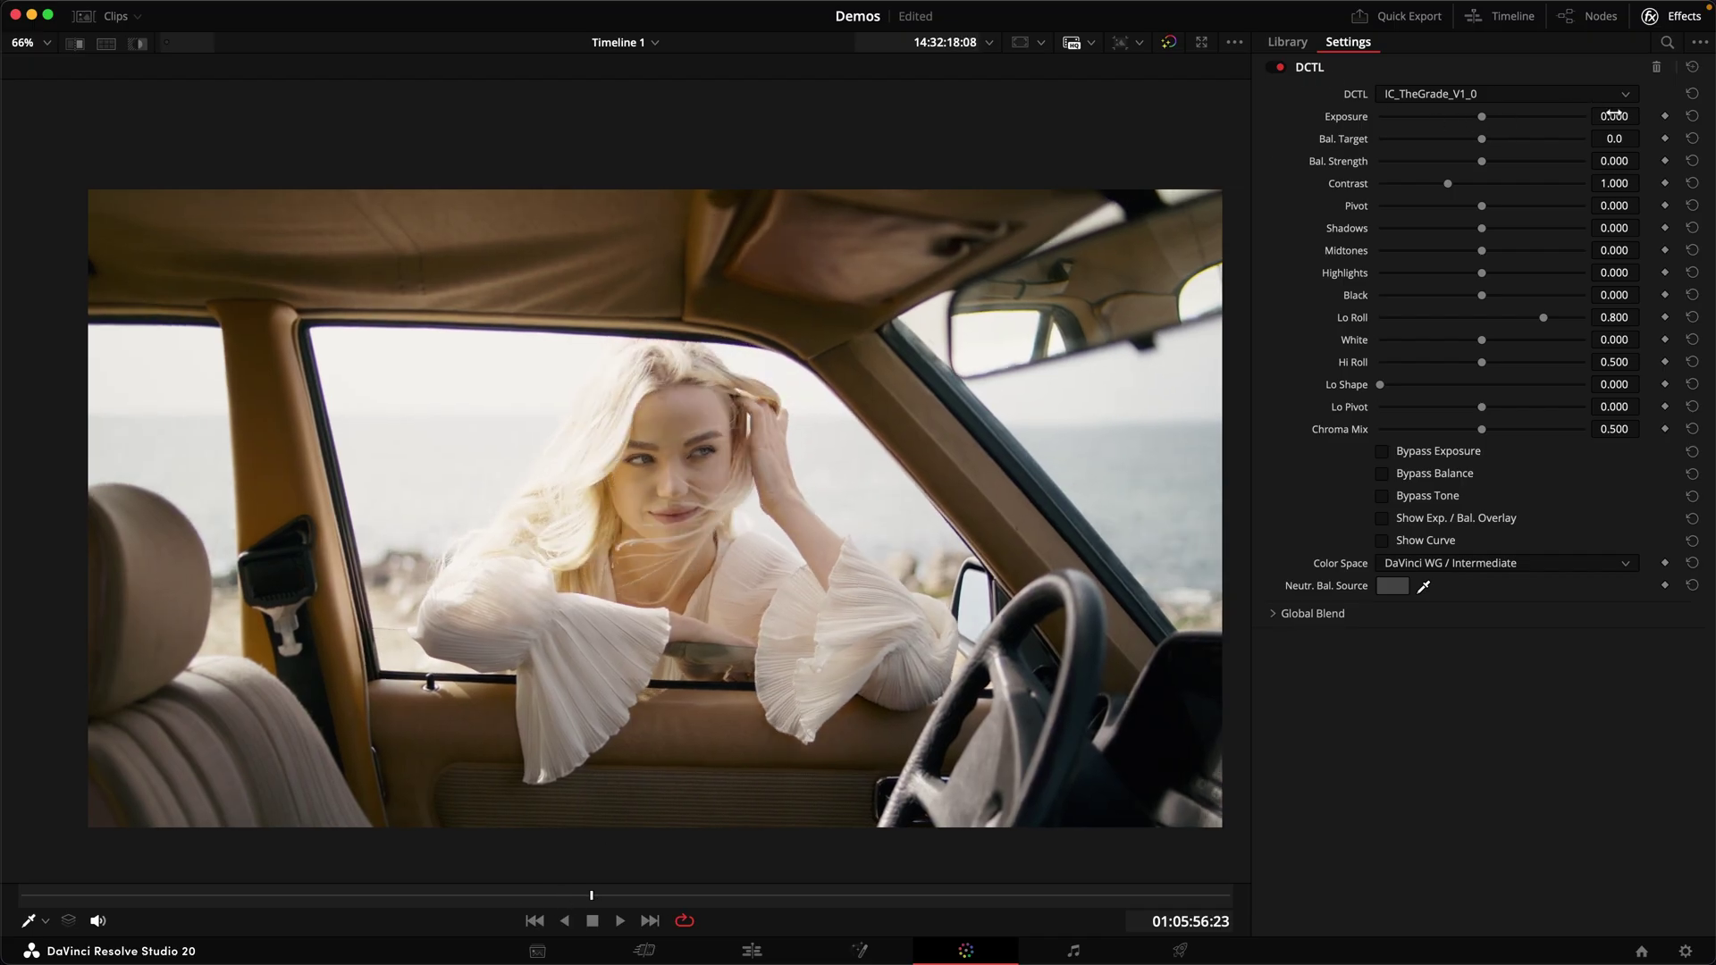
pyautogui.click(1462, 520)
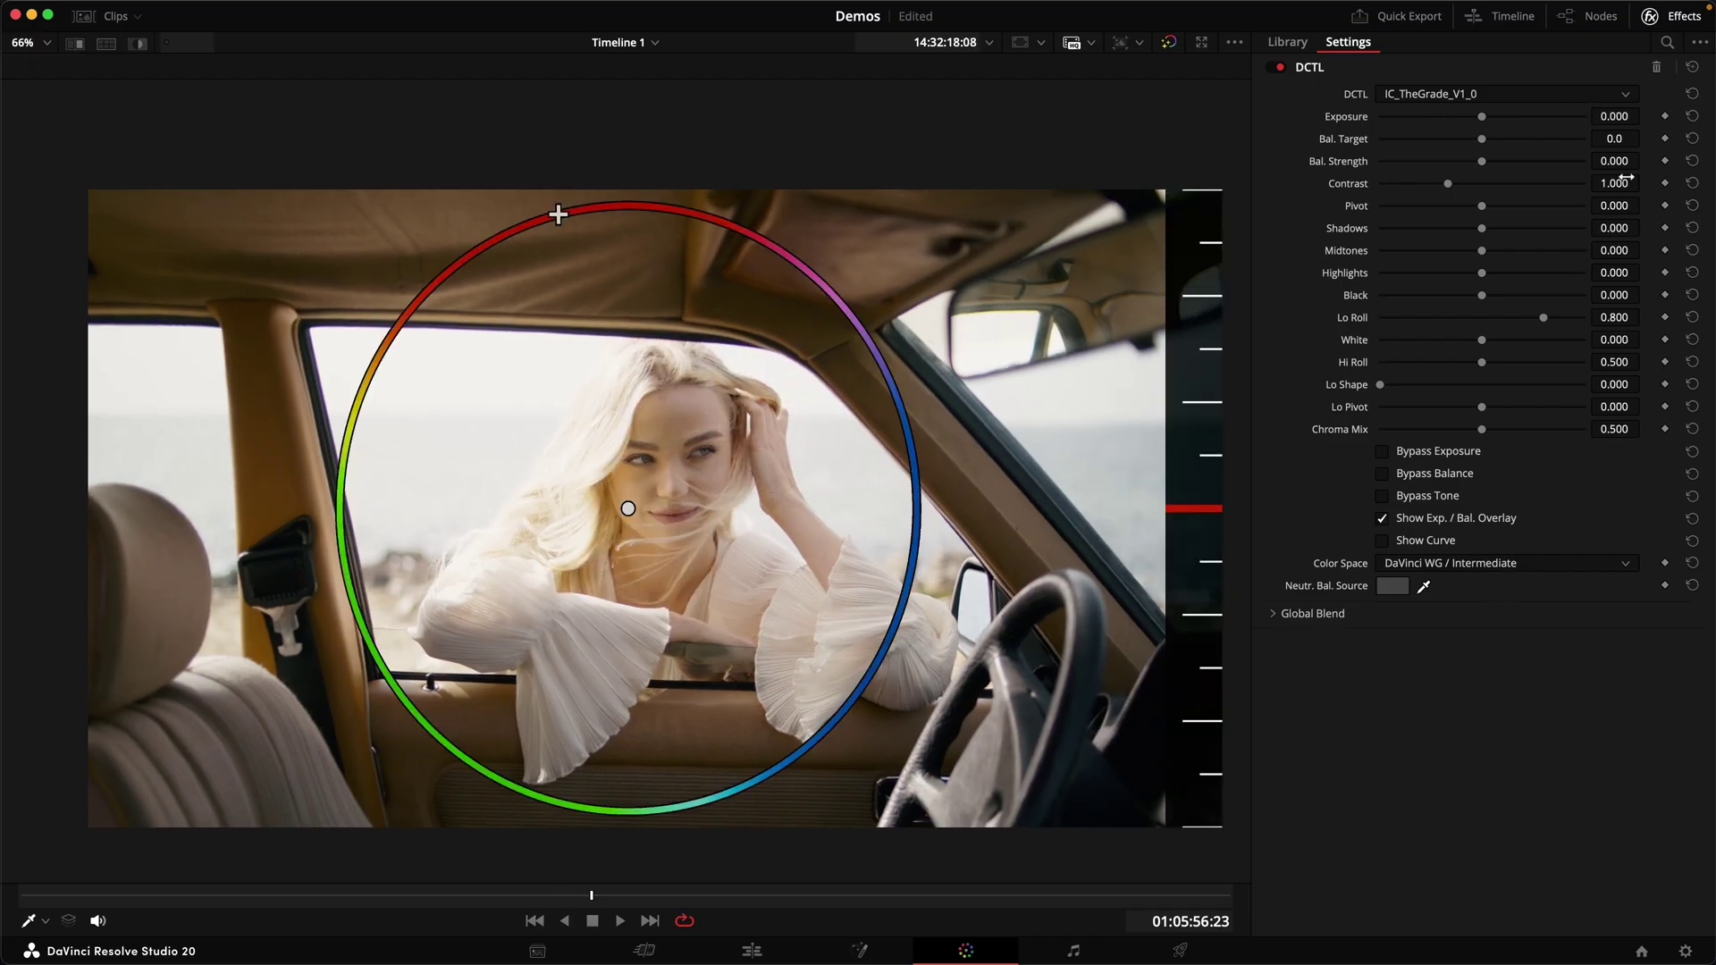
pyautogui.moveTo(1644, 116); pyautogui.dragTo(1604, 116)
pyautogui.click(1381, 518)
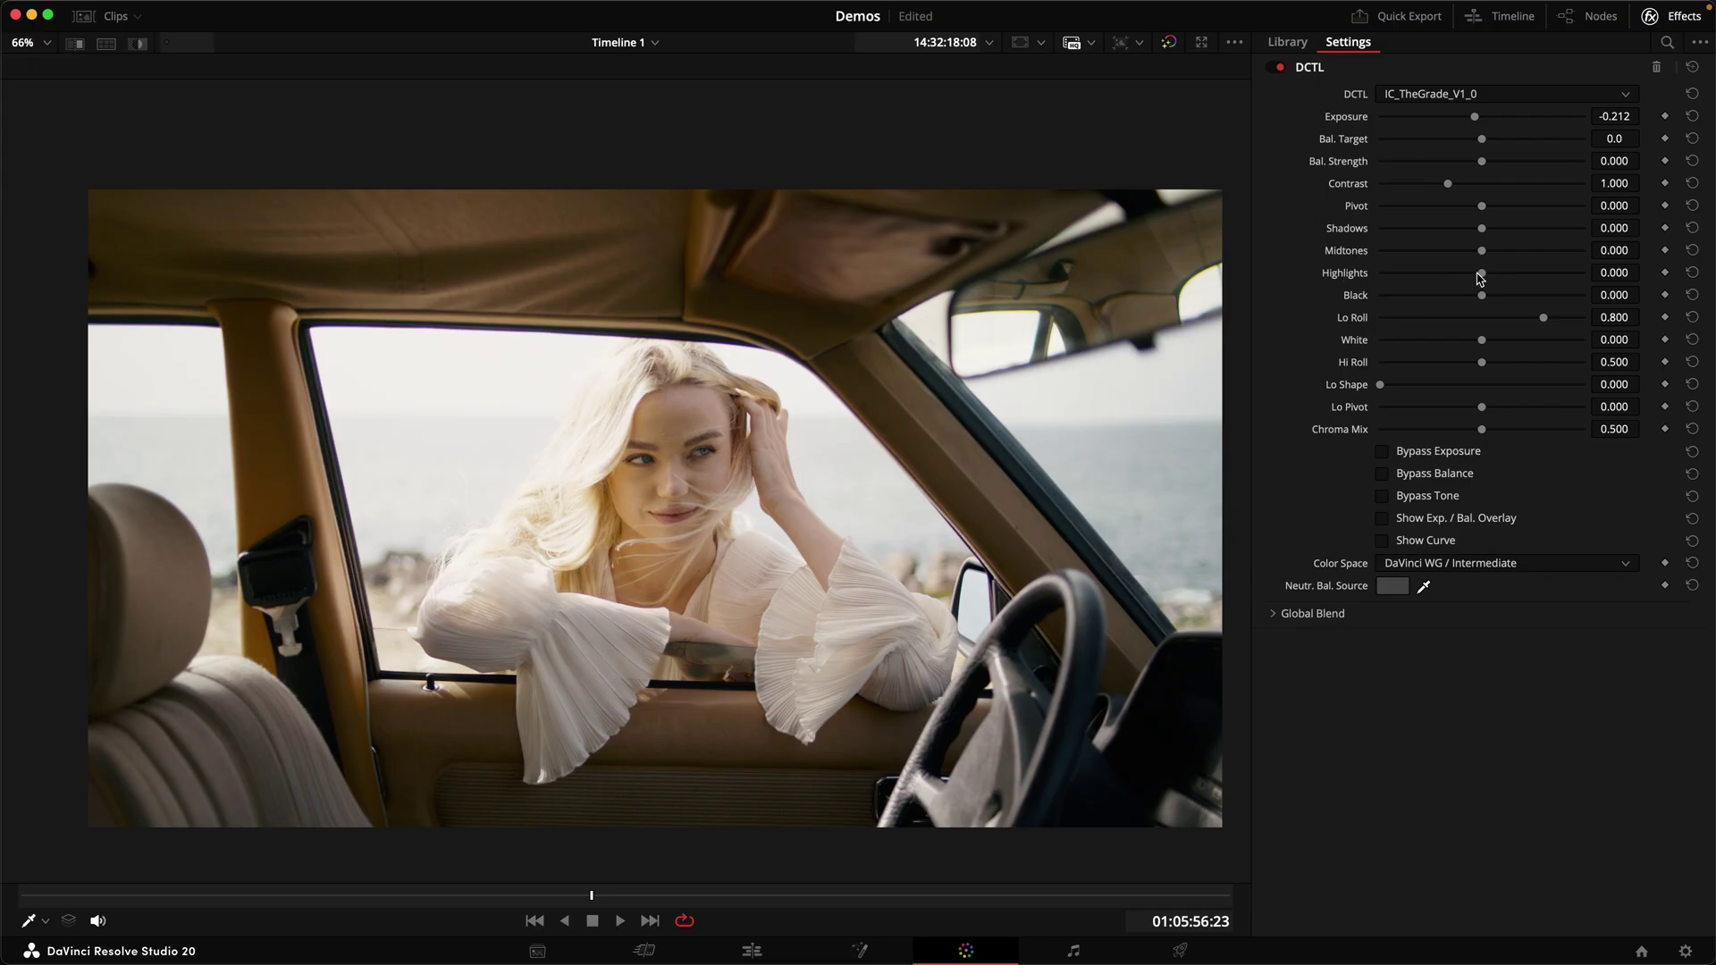
pyautogui.moveTo(1481, 278); pyautogui.dragTo(1439, 286)
pyautogui.scroll(1, 552, 440)
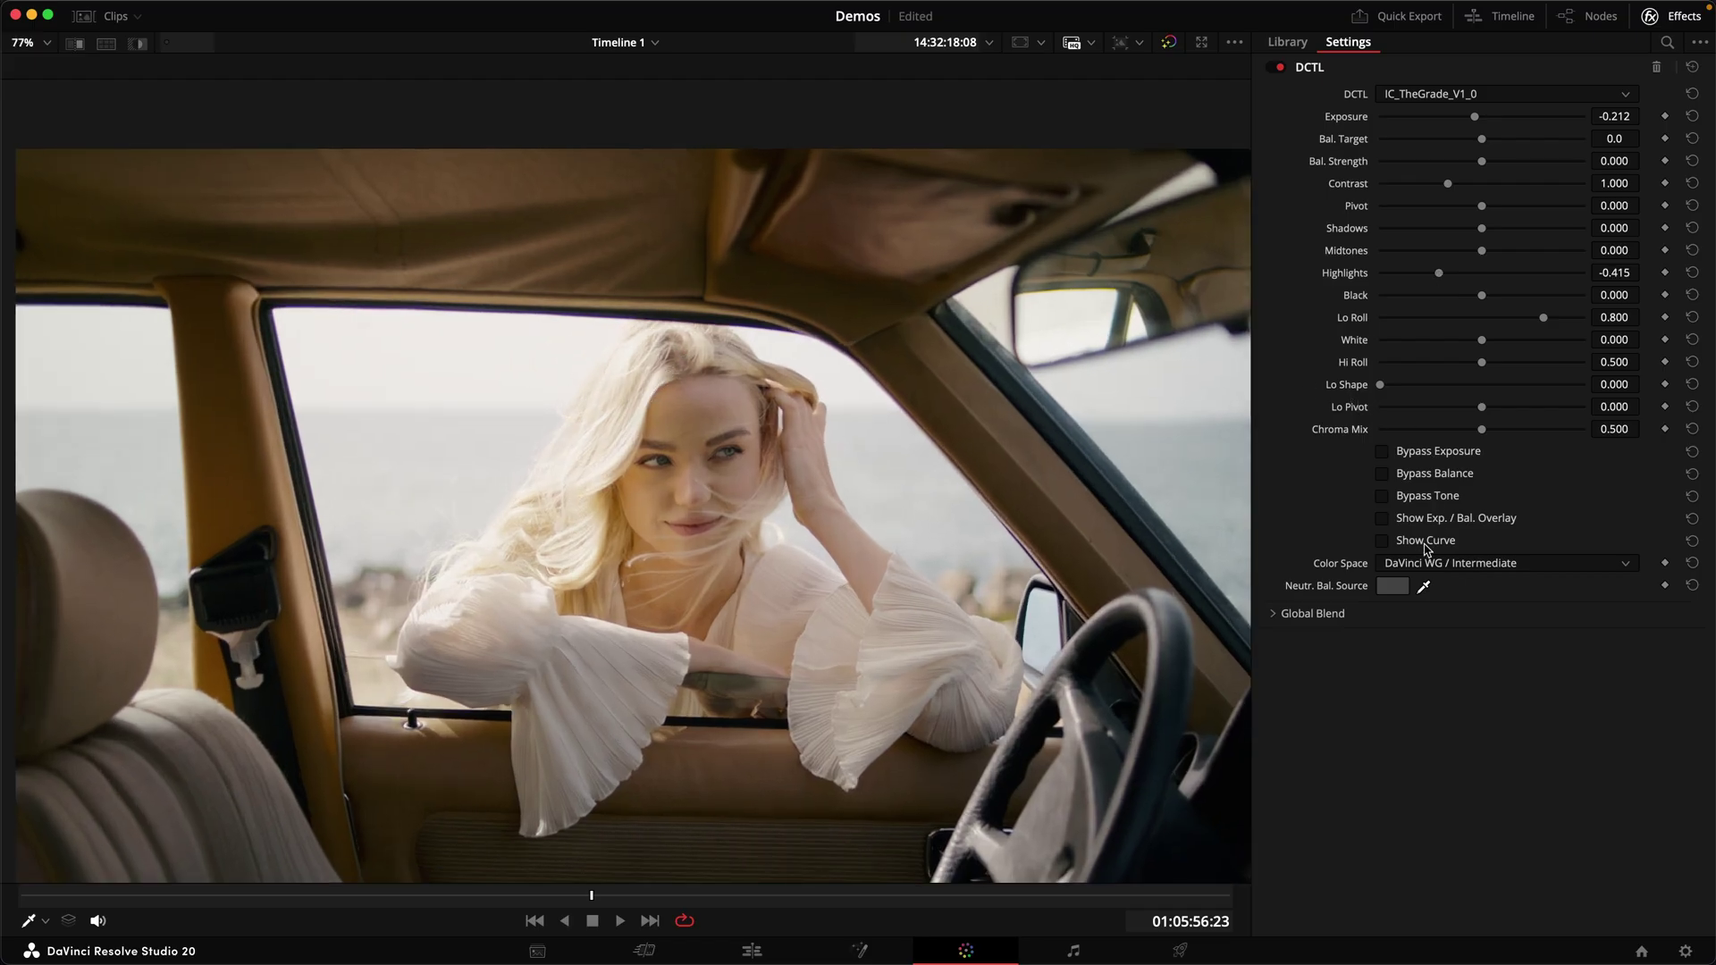
# Step: Watching the tone curve, set White to -0.336 and Hi Roll to 0.769, then hide the curve
pyautogui.scroll(-2, 1115, 183)
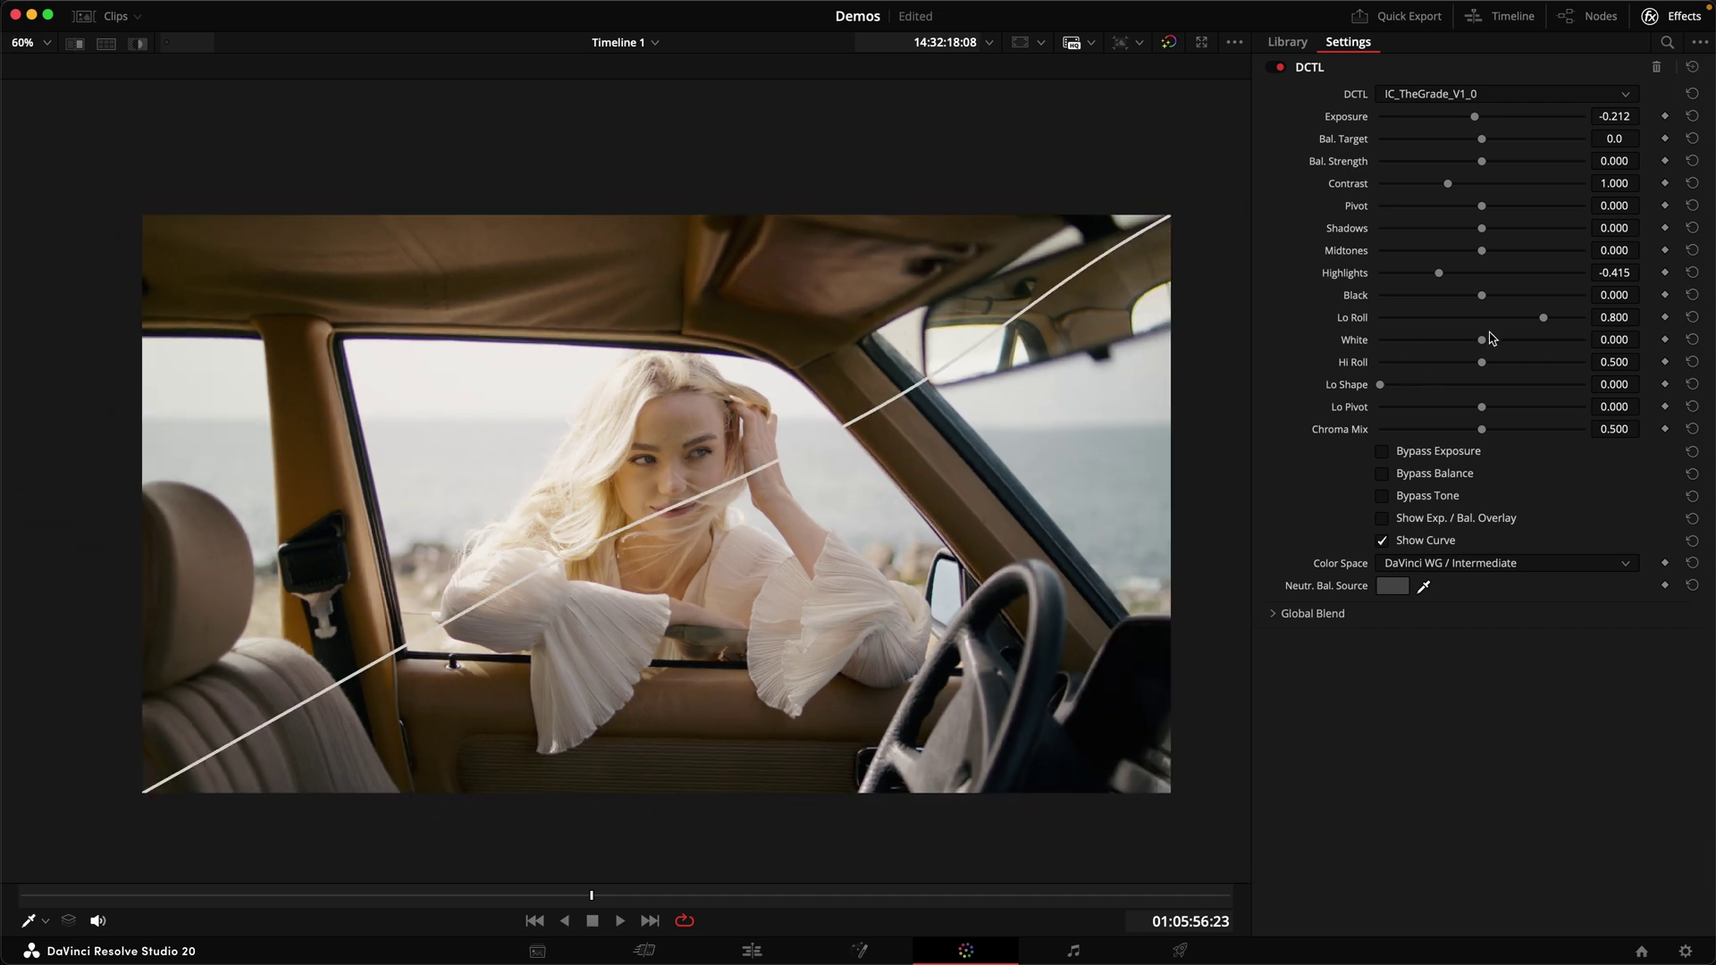
pyautogui.moveTo(1480, 344); pyautogui.dragTo(1536, 365)
pyautogui.scroll(1, 747, 476)
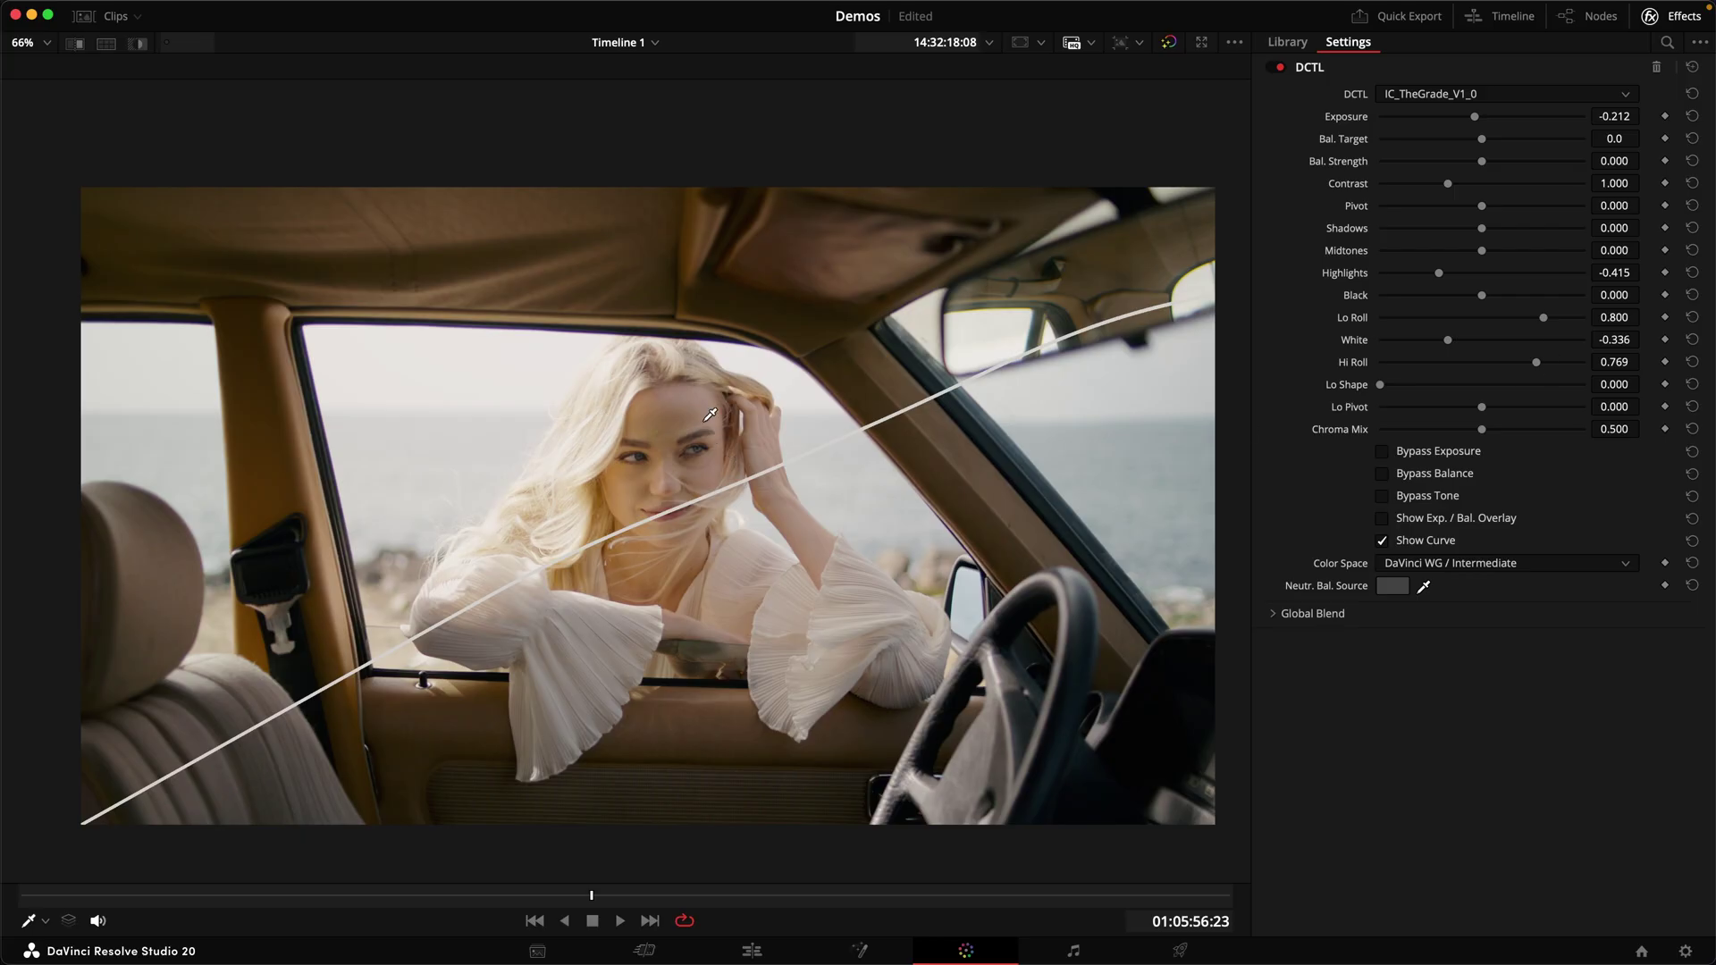
pyautogui.scroll(-2, 602, 431)
pyautogui.scroll(2, 602, 430)
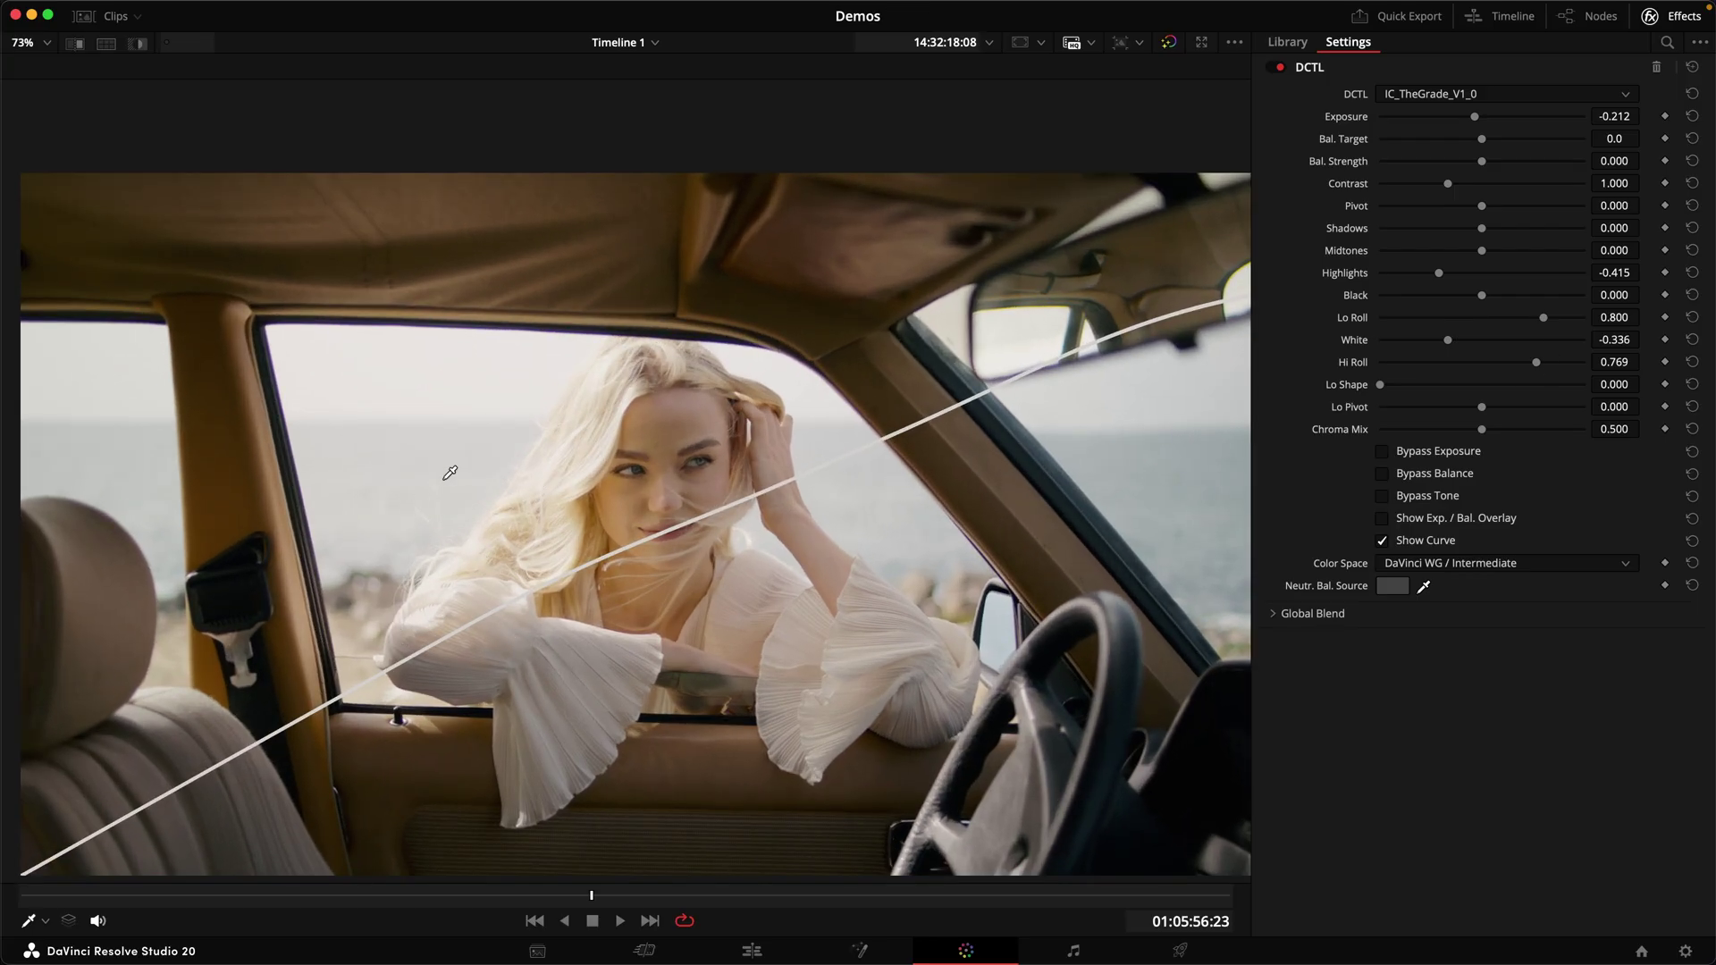
pyautogui.scroll(-3, 590, 453)
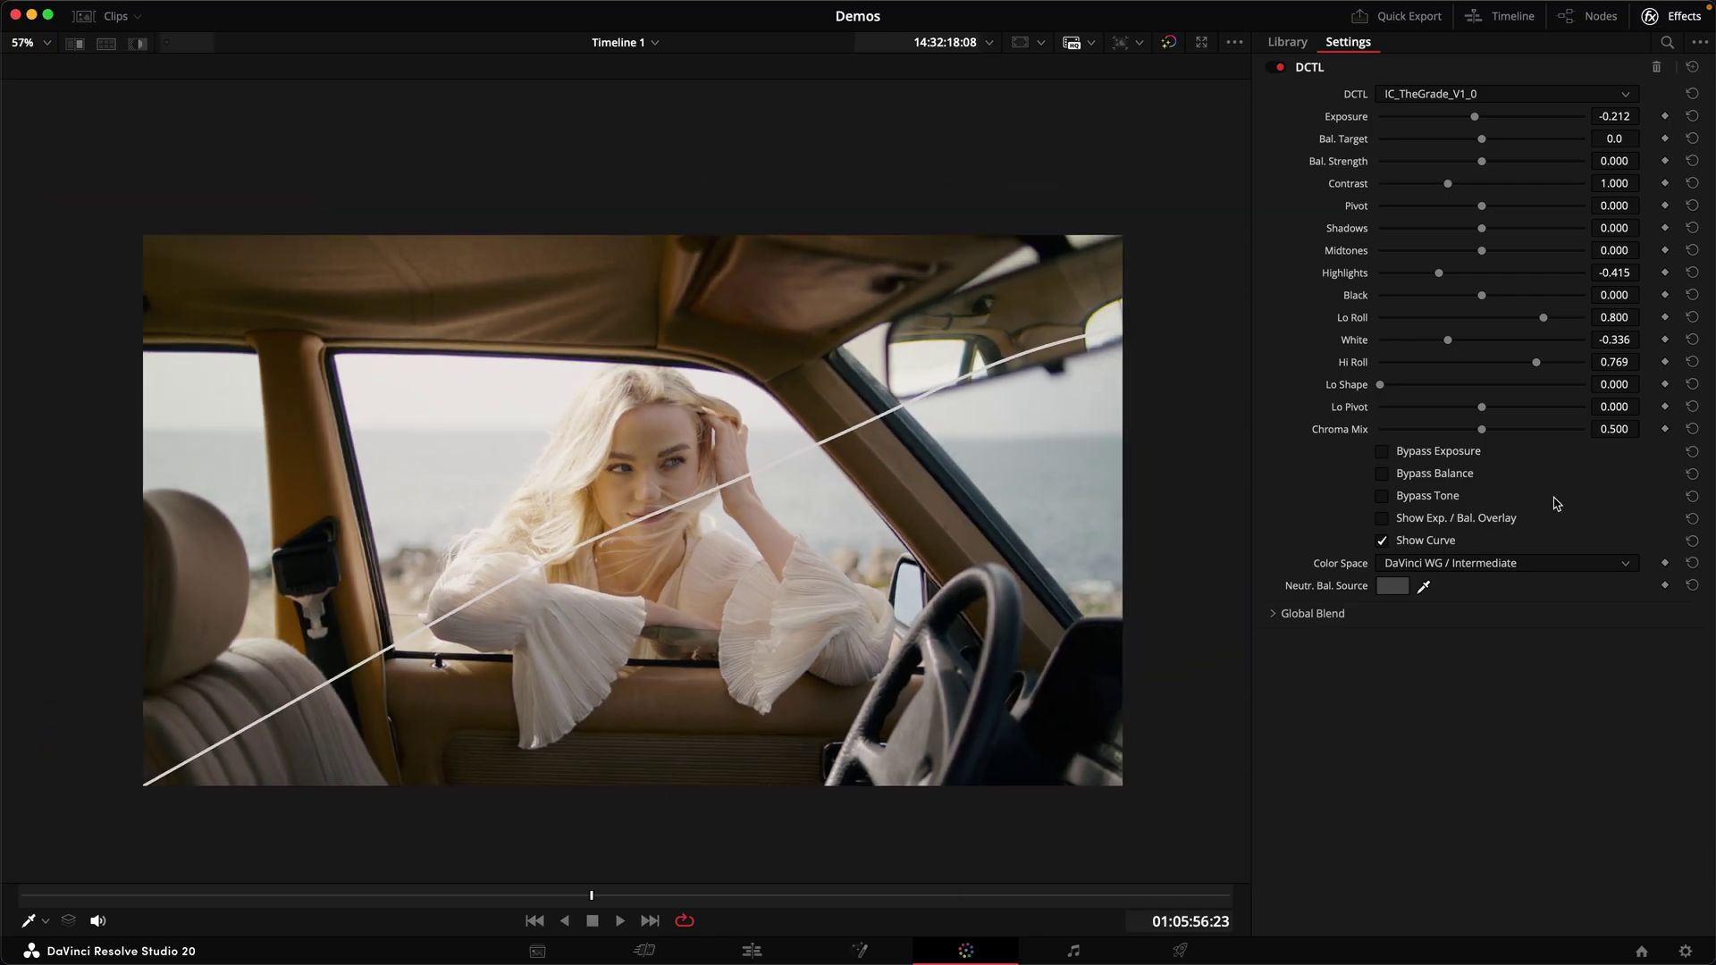
pyautogui.click(1383, 541)
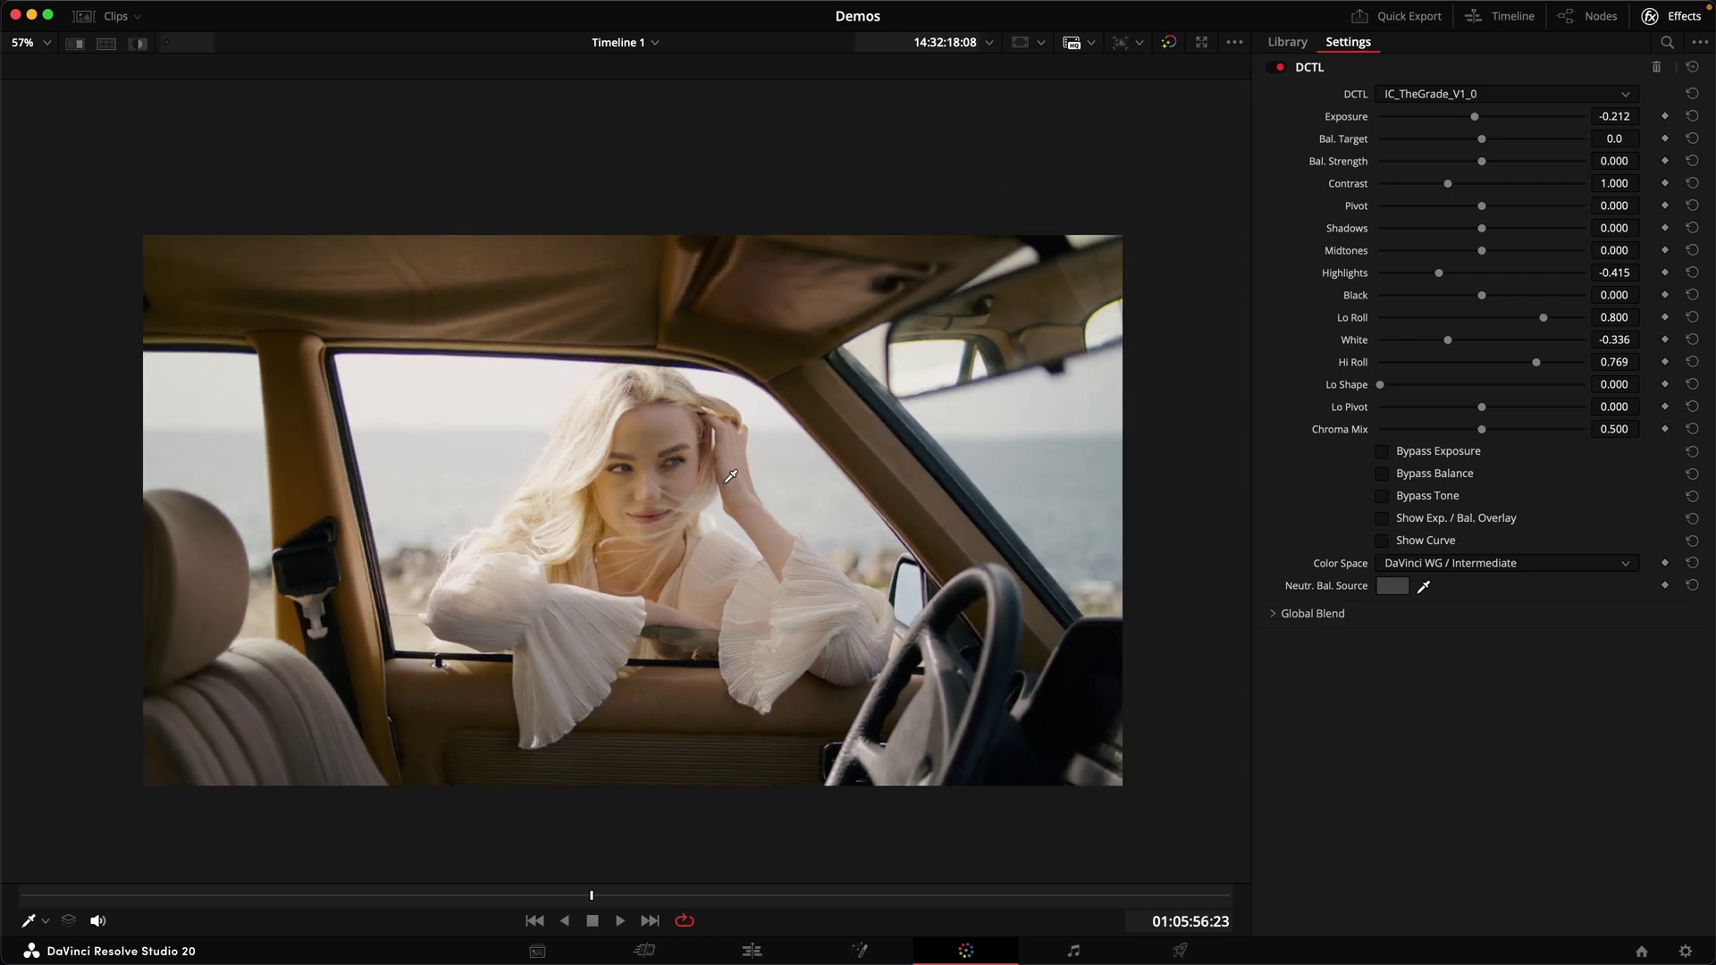
# Step: Toggle Bypass Tone on and off twice to compare the grade
pyautogui.click(1383, 499)
pyautogui.click(1383, 499)
pyautogui.click(1383, 498)
pyautogui.click(1383, 499)
# Step: Set the car clip's contrast to 1.083, White to -0.380 and Highlights to -0.459
pyautogui.scroll(-1, 661, 487)
pyautogui.scroll(1, 652, 474)
pyautogui.scroll(1, 621, 478)
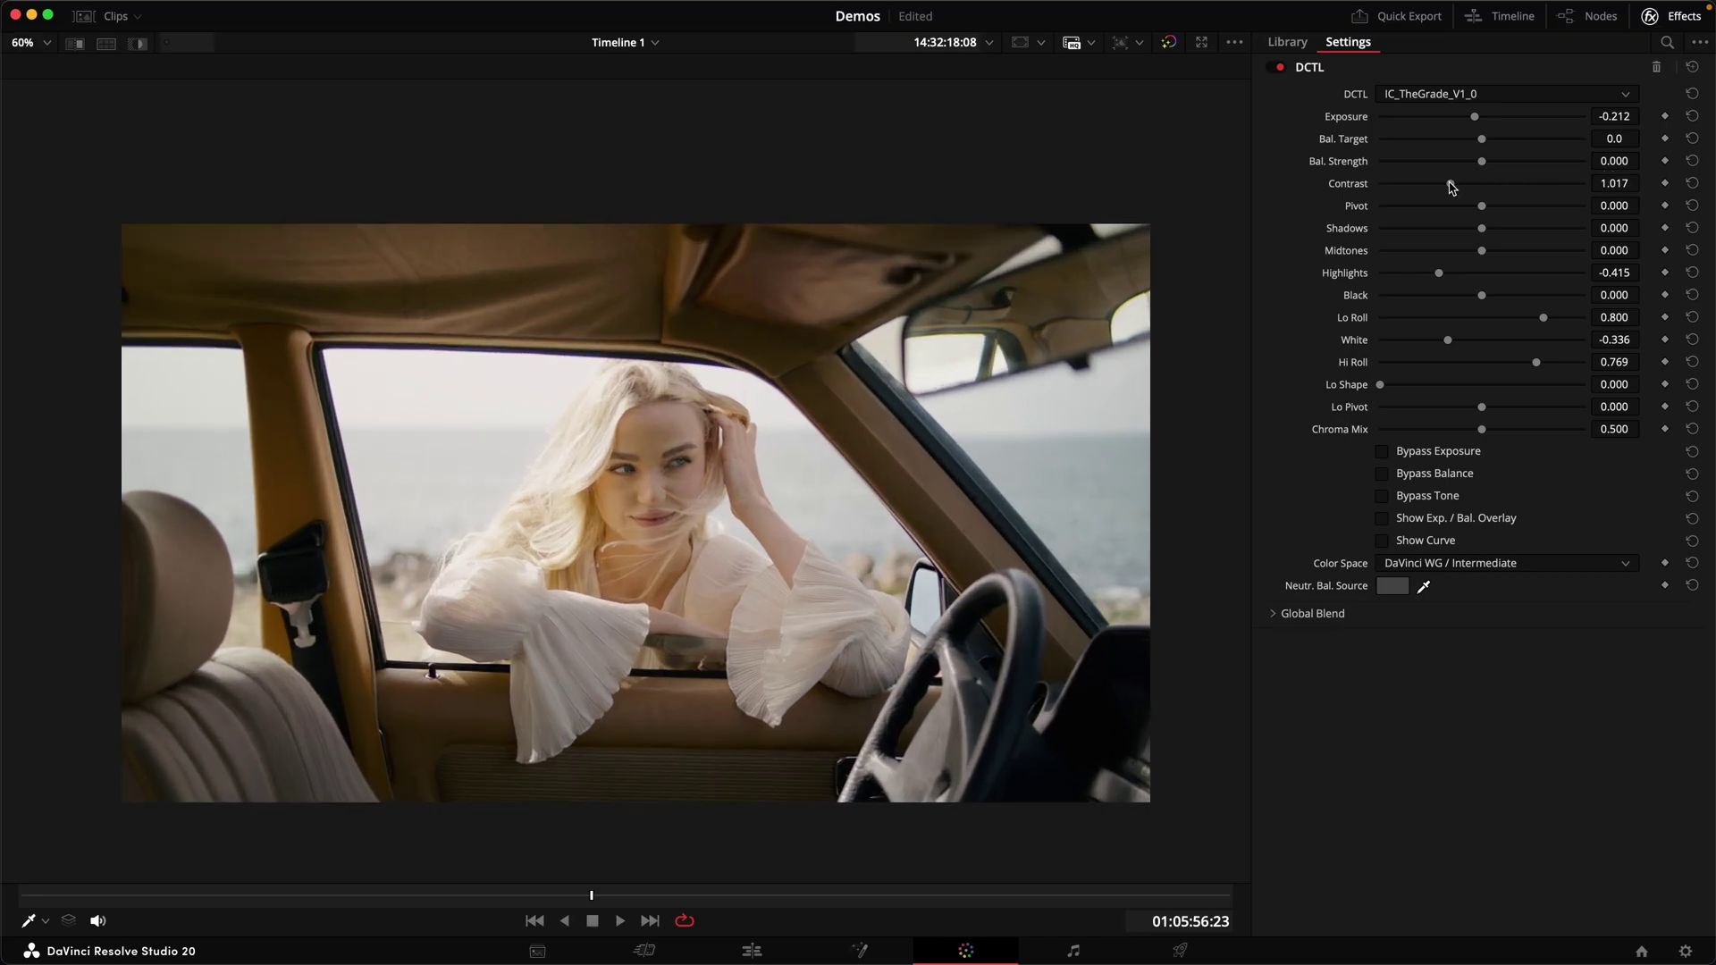
pyautogui.moveTo(1457, 187); pyautogui.dragTo(1460, 188)
pyautogui.moveTo(1448, 340); pyautogui.dragTo(1444, 349)
pyautogui.moveTo(1439, 277); pyautogui.dragTo(1434, 277)
# Step: Toggle Bypass Tone repeatedly to compare the graded and ungraded image
pyautogui.scroll(-1, 579, 434)
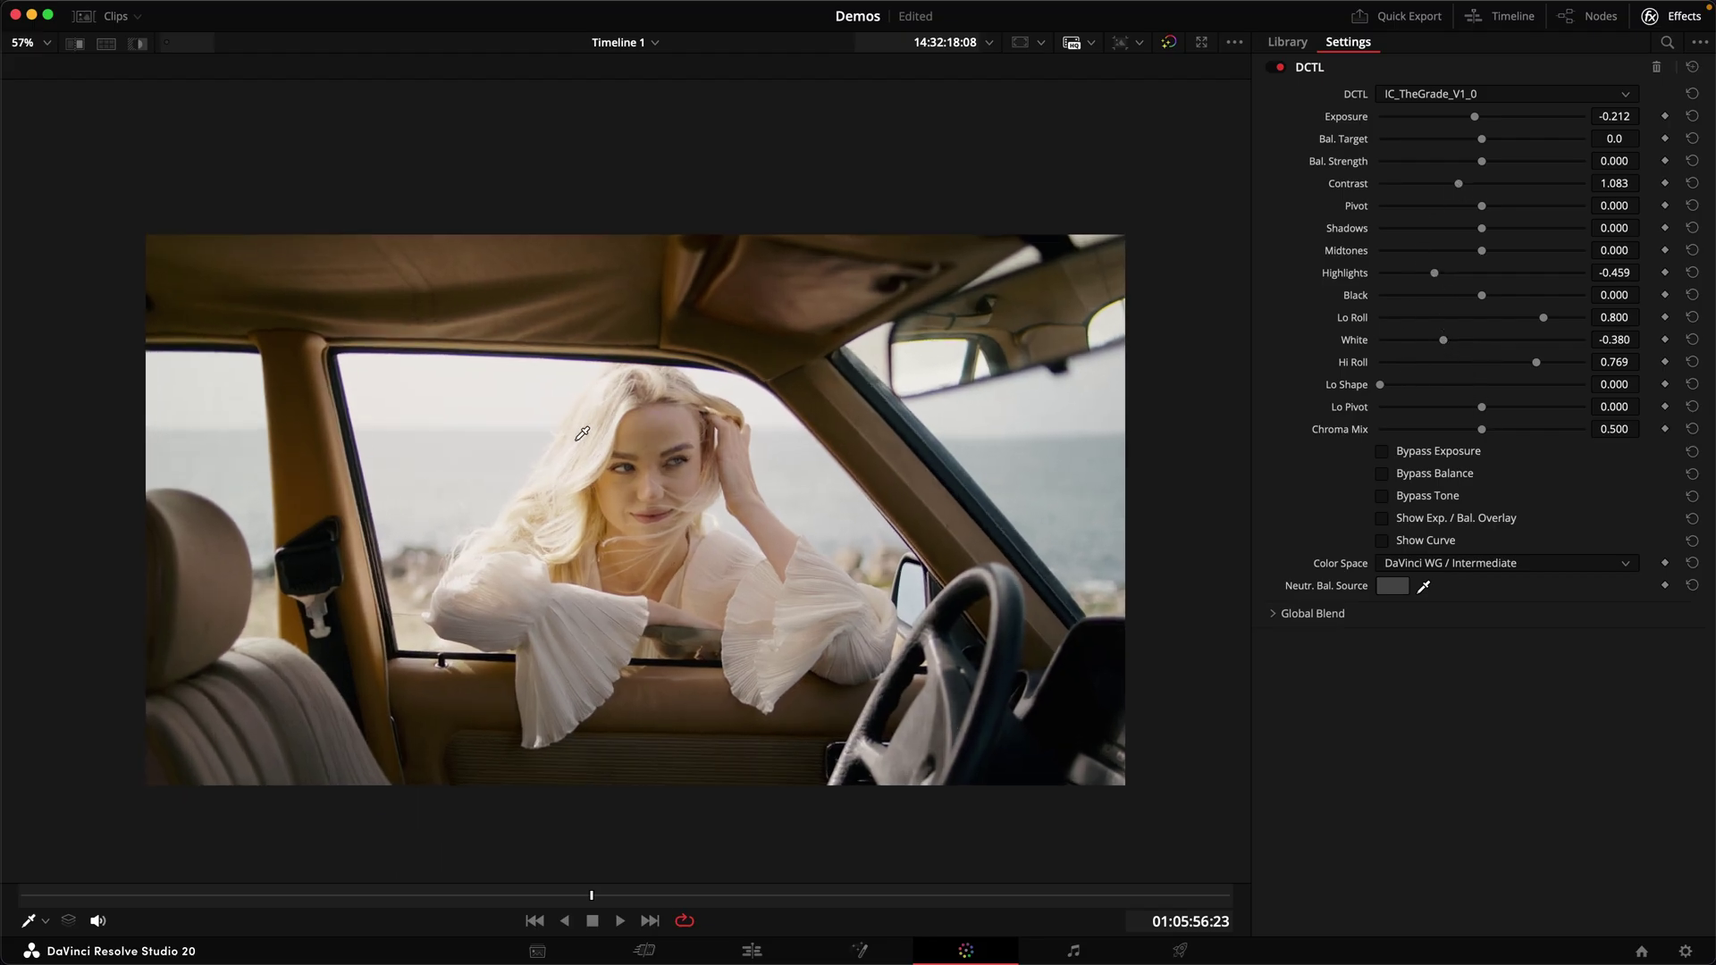
pyautogui.click(1402, 498)
pyautogui.click(1403, 499)
pyautogui.click(1403, 498)
pyautogui.click(1402, 499)
pyautogui.click(1402, 498)
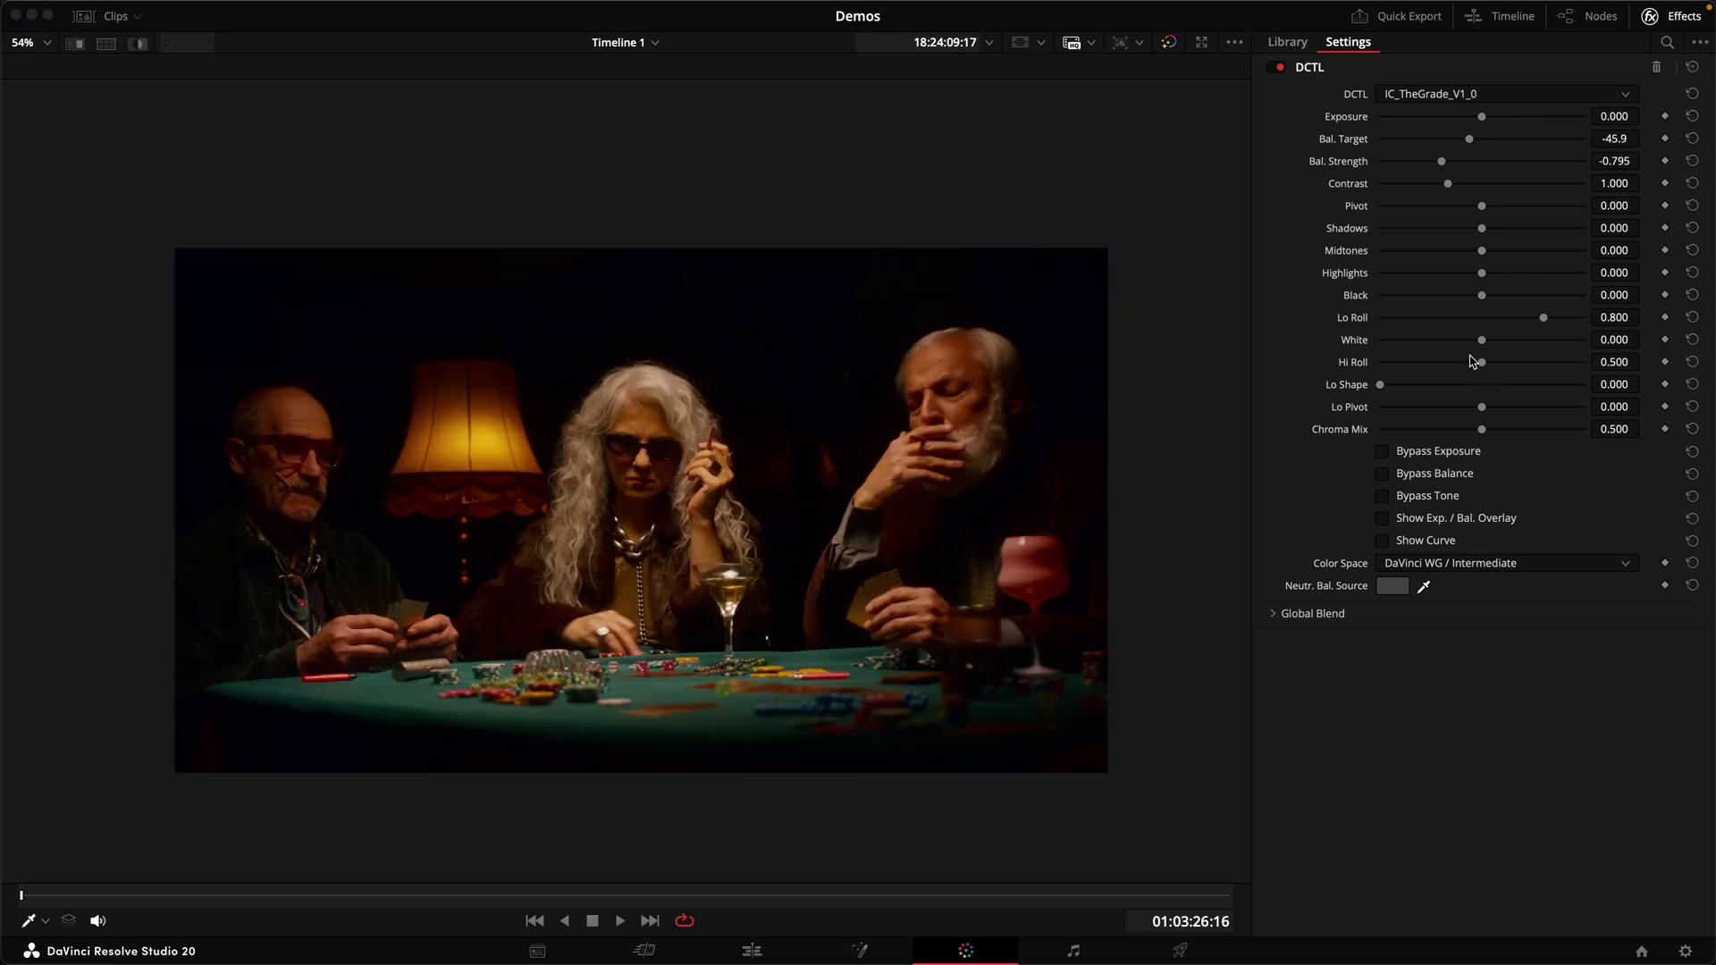
# Step: Lift the poker clip's shadows to 1.000 to inspect, then pull them down to -1.000
pyautogui.moveTo(1479, 230); pyautogui.dragTo(1678, 247)
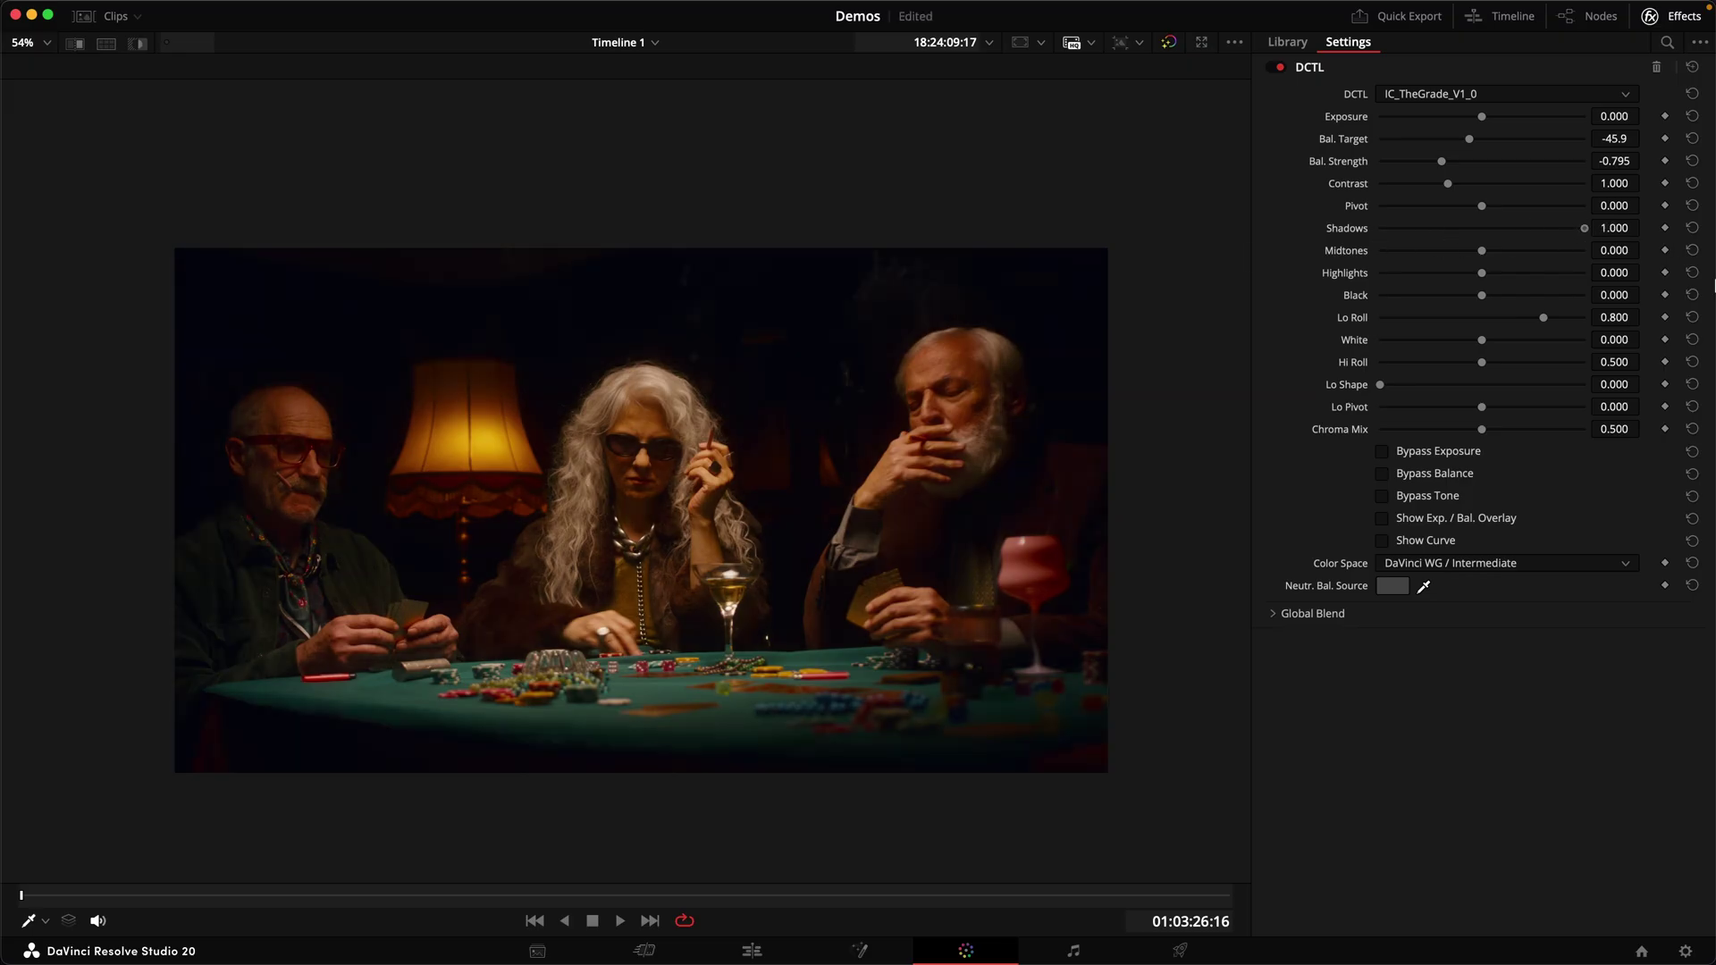
pyautogui.scroll(3, 313, 469)
pyautogui.scroll(3, 563, 536)
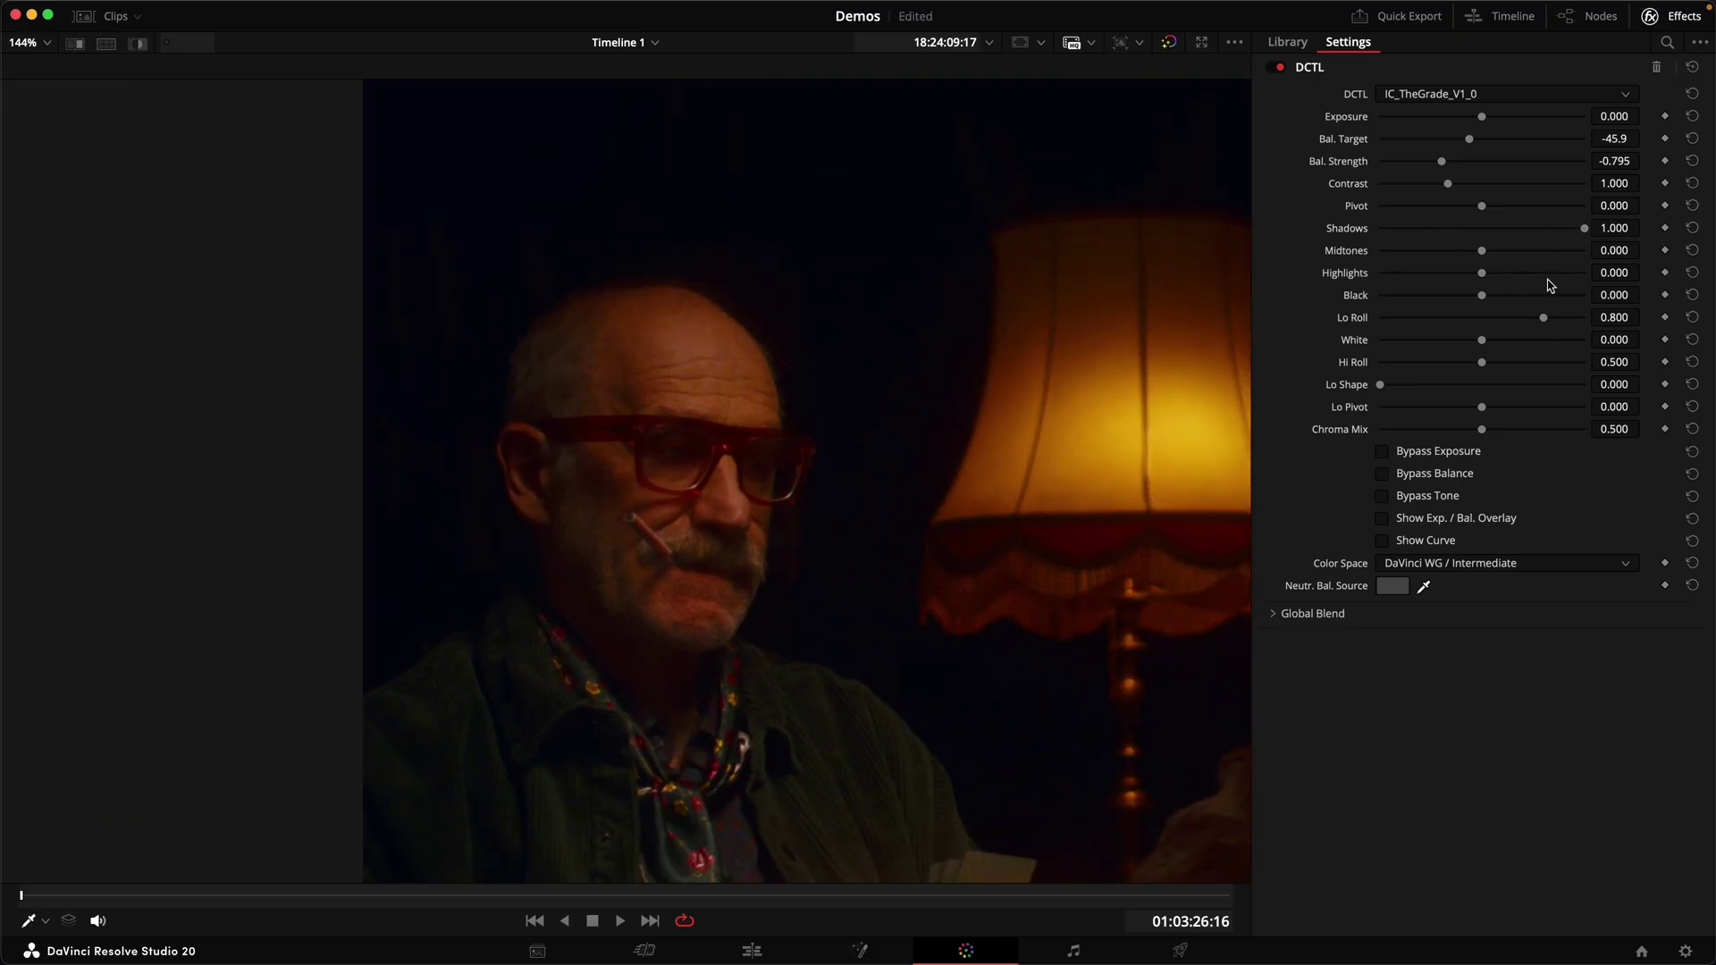
pyautogui.moveTo(1561, 234); pyautogui.dragTo(1198, 281)
pyautogui.scroll(-5, 459, 659)
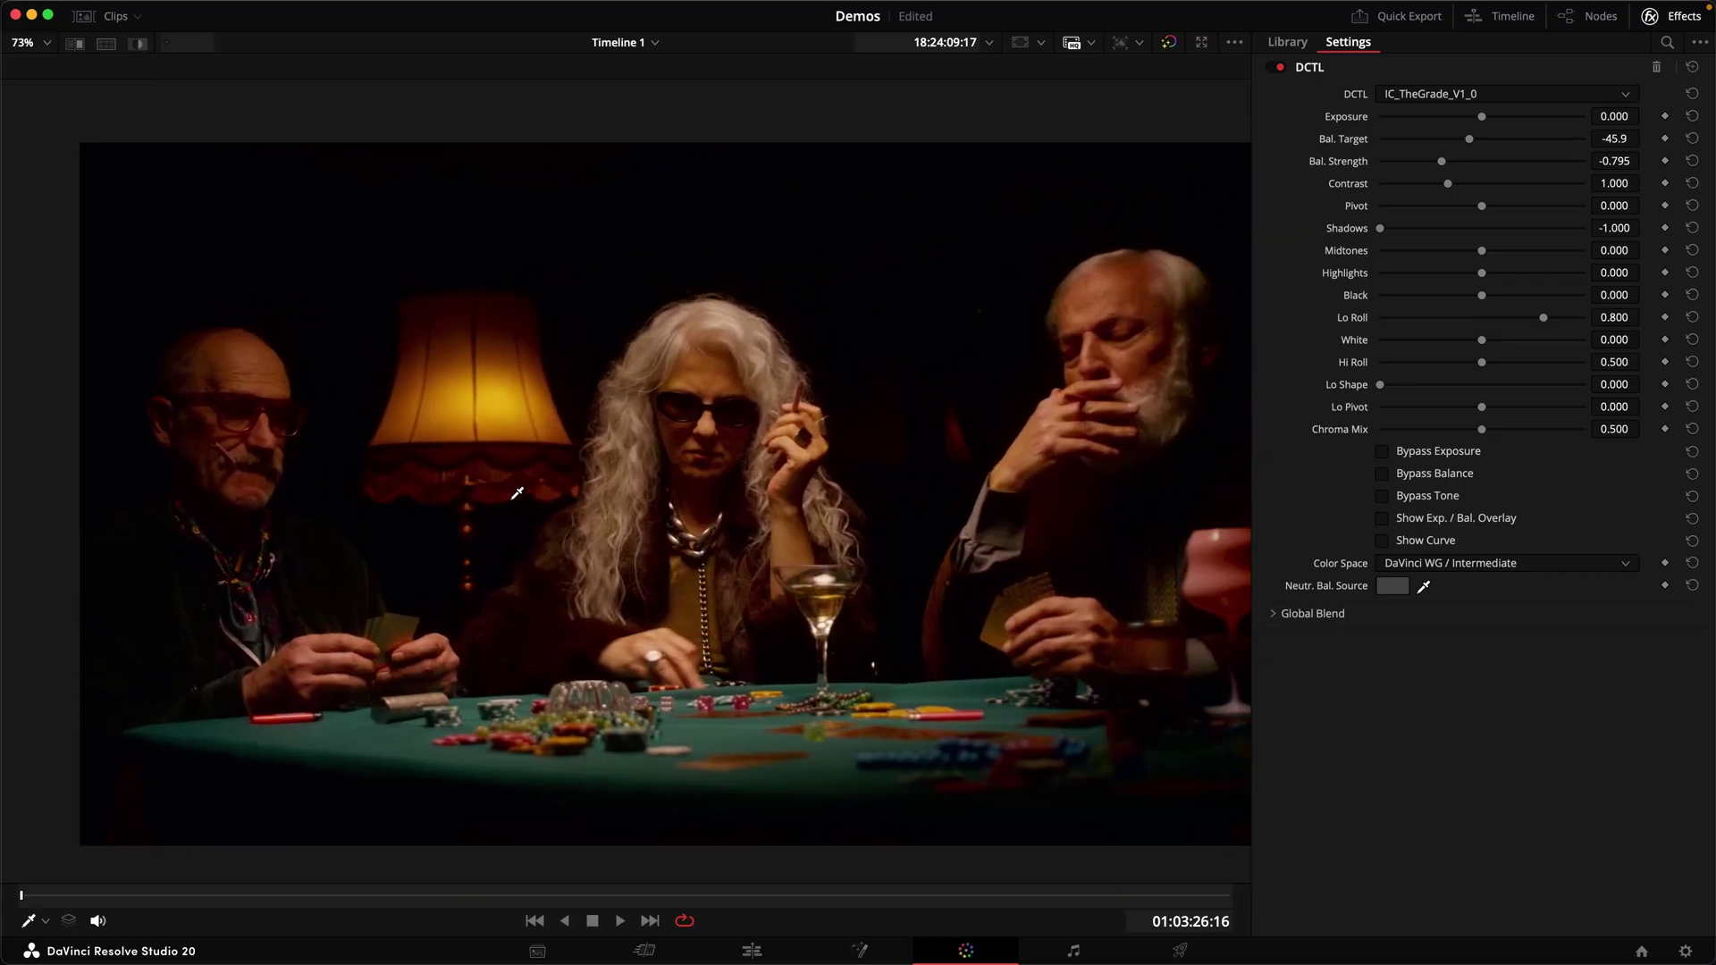
pyautogui.moveTo(517, 493); pyautogui.dragTo(511, 484)
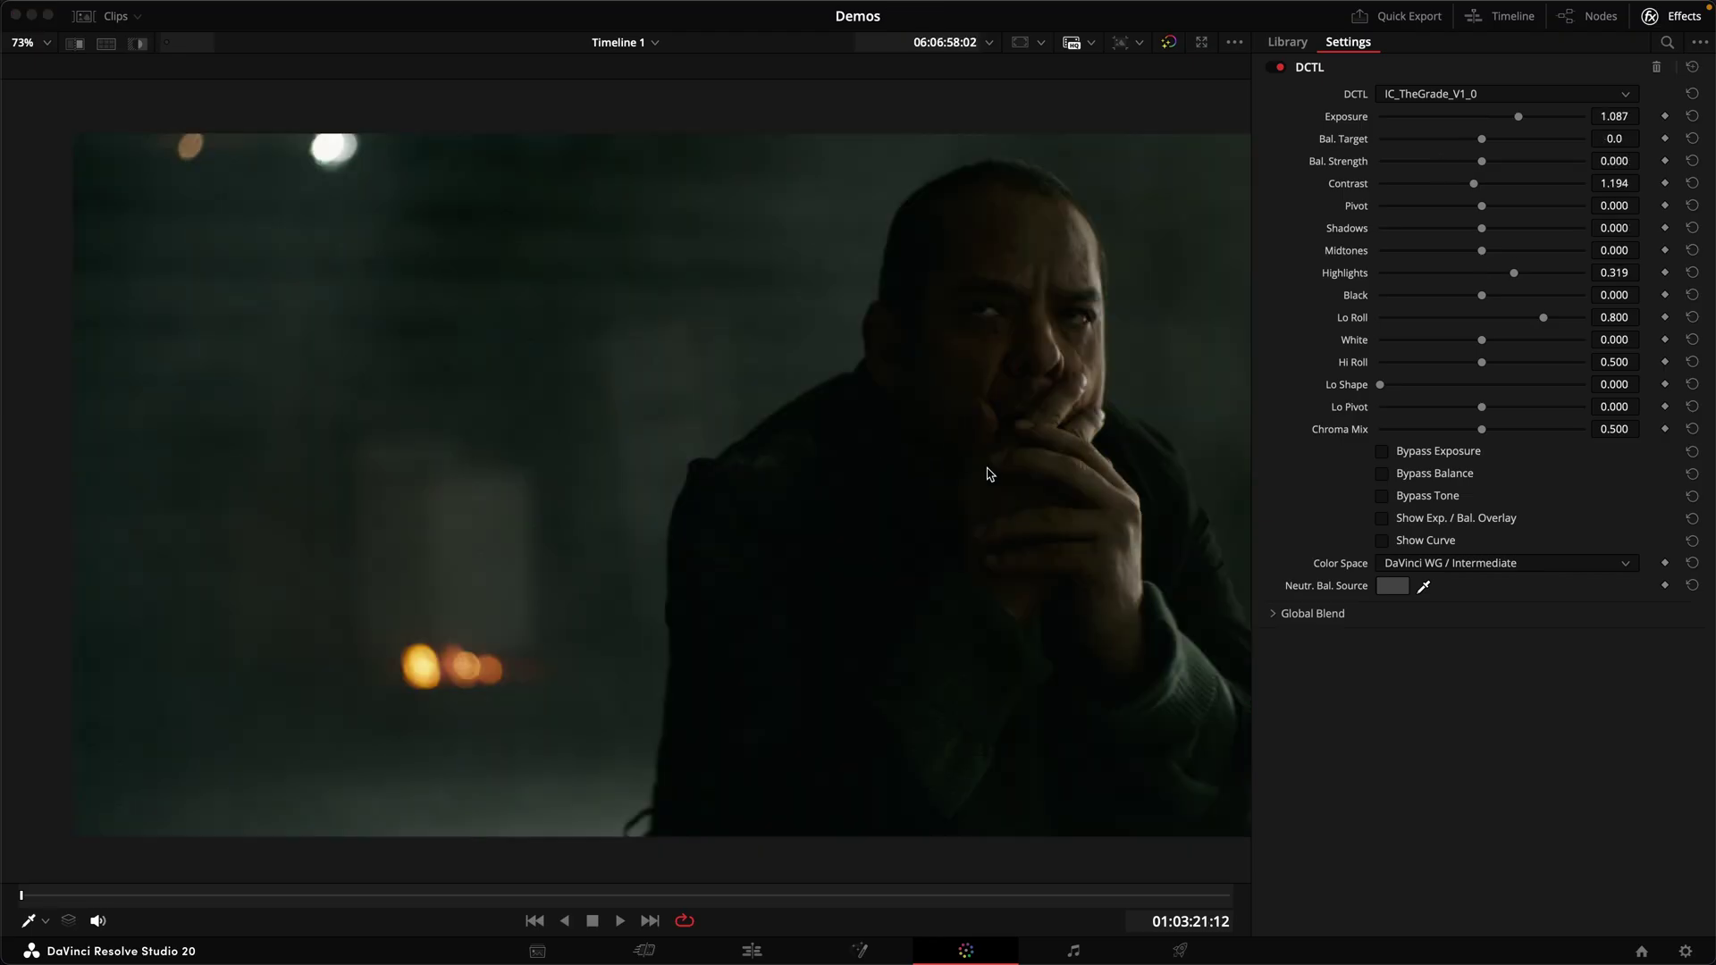
# Step: With the tone curve shown, reset Shadows to 0.000 and lift Black to 0.415 with Lo Roll 0.258
pyautogui.scroll(-2, 924, 491)
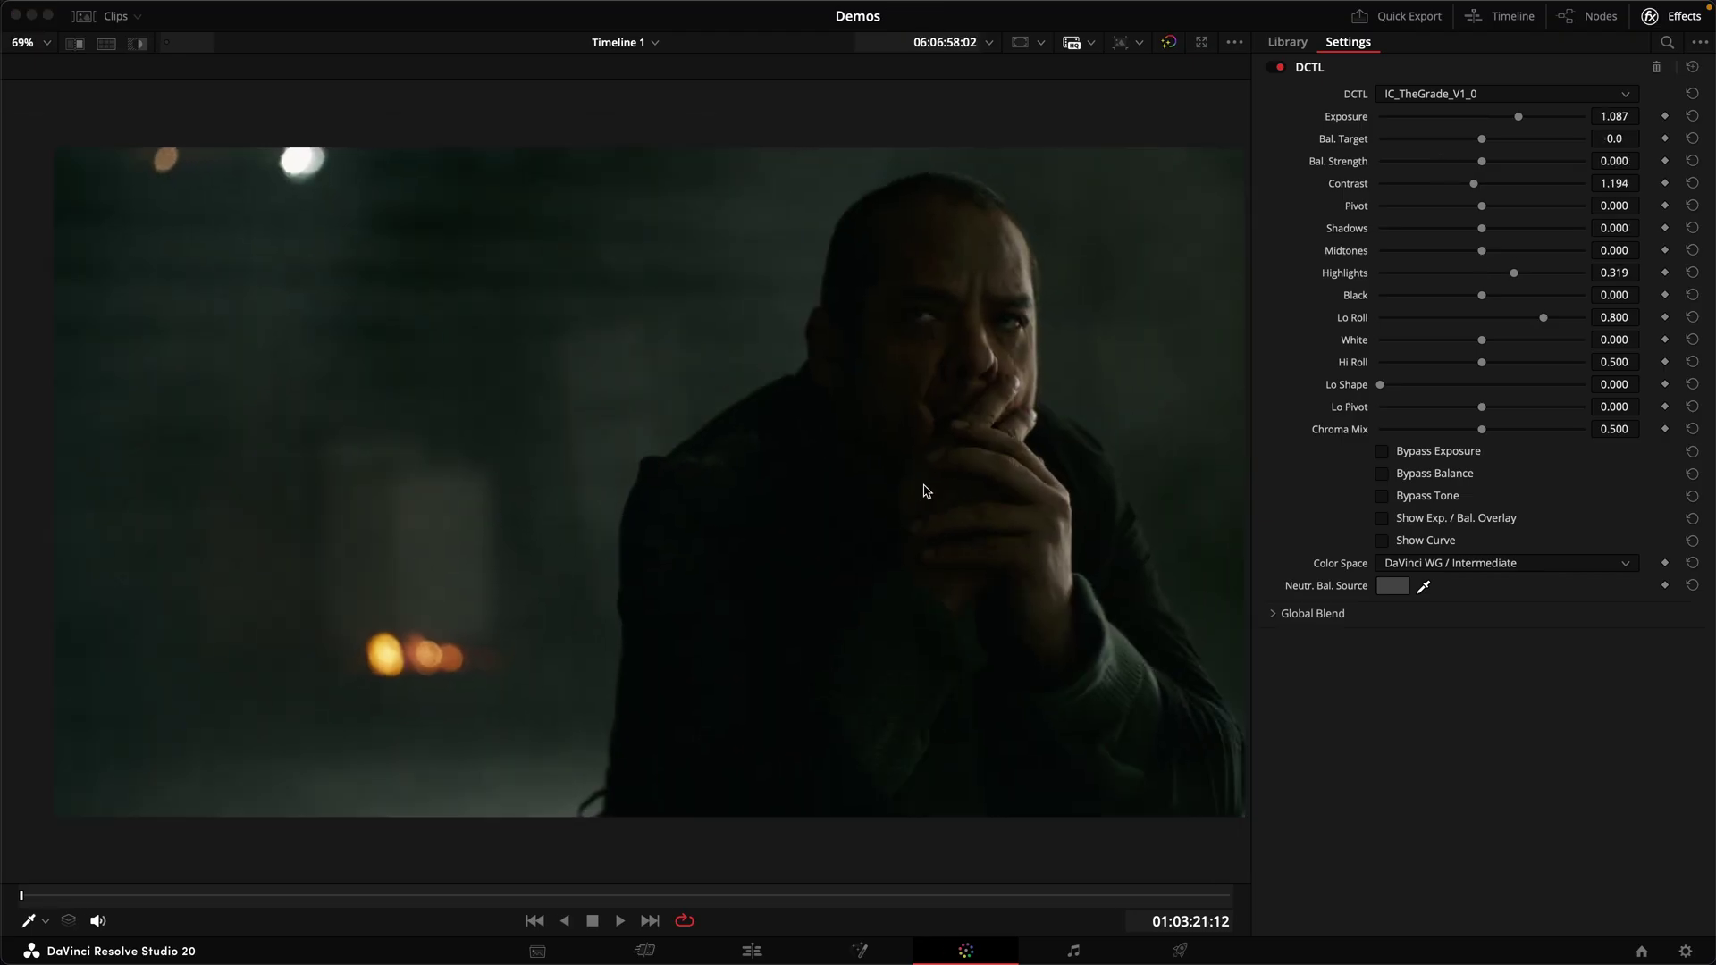
pyautogui.click(1410, 540)
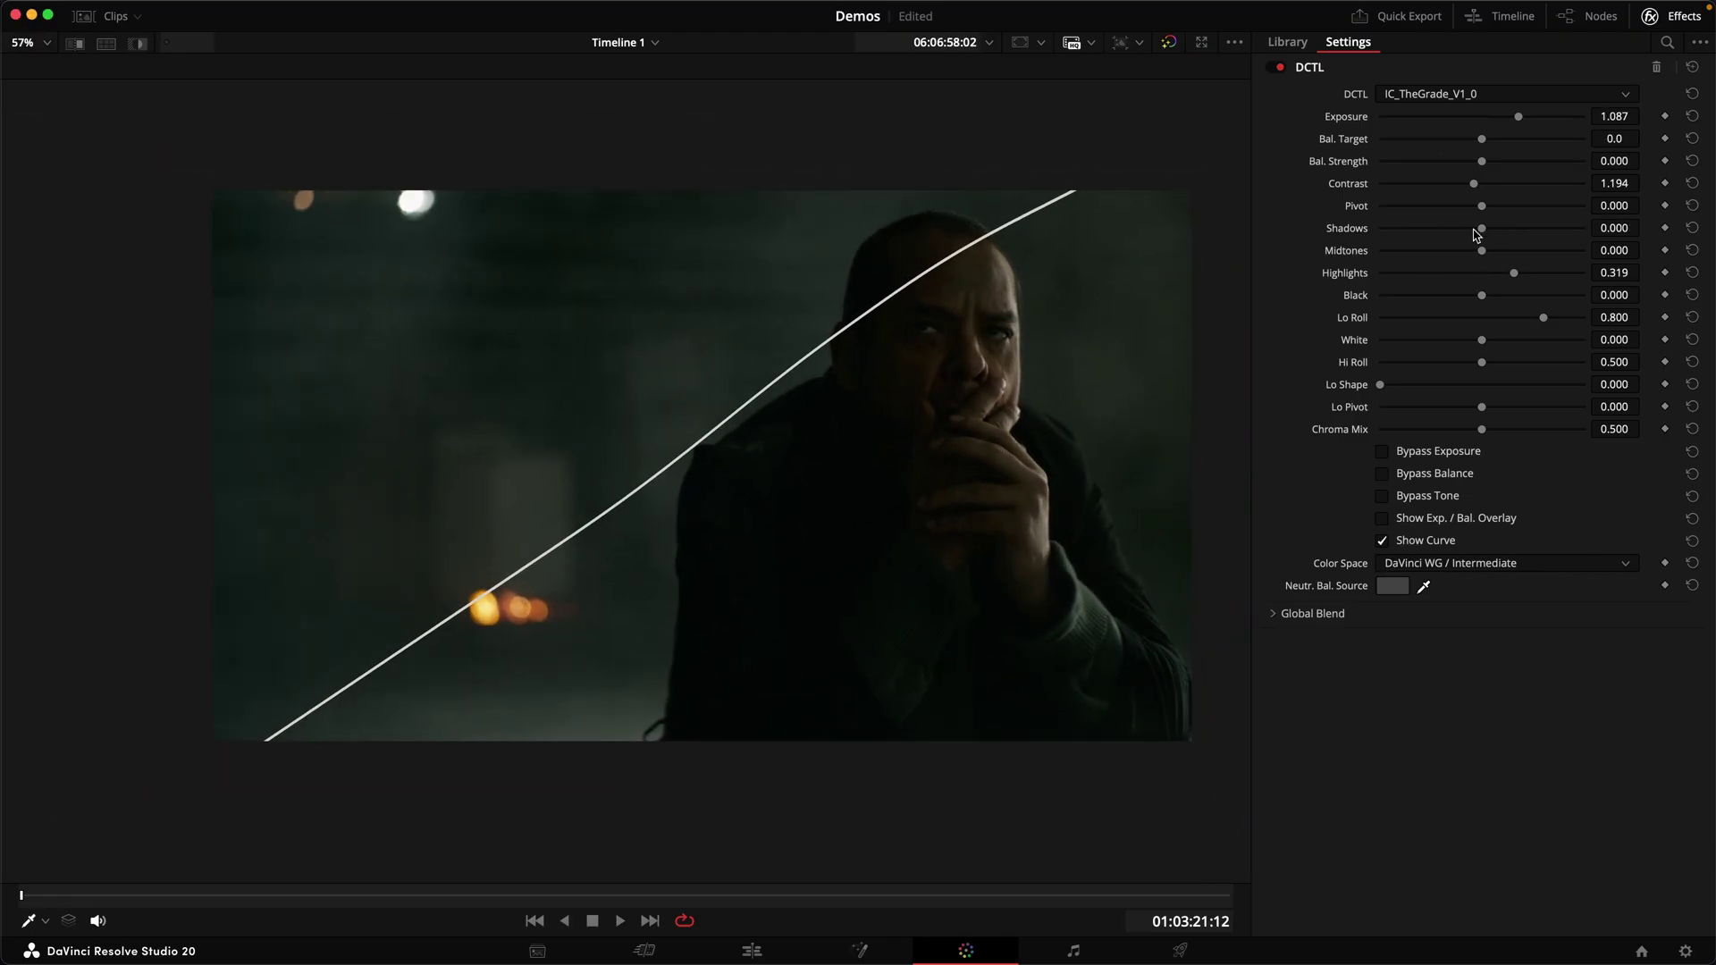
pyautogui.moveTo(1480, 230); pyautogui.dragTo(1583, 266)
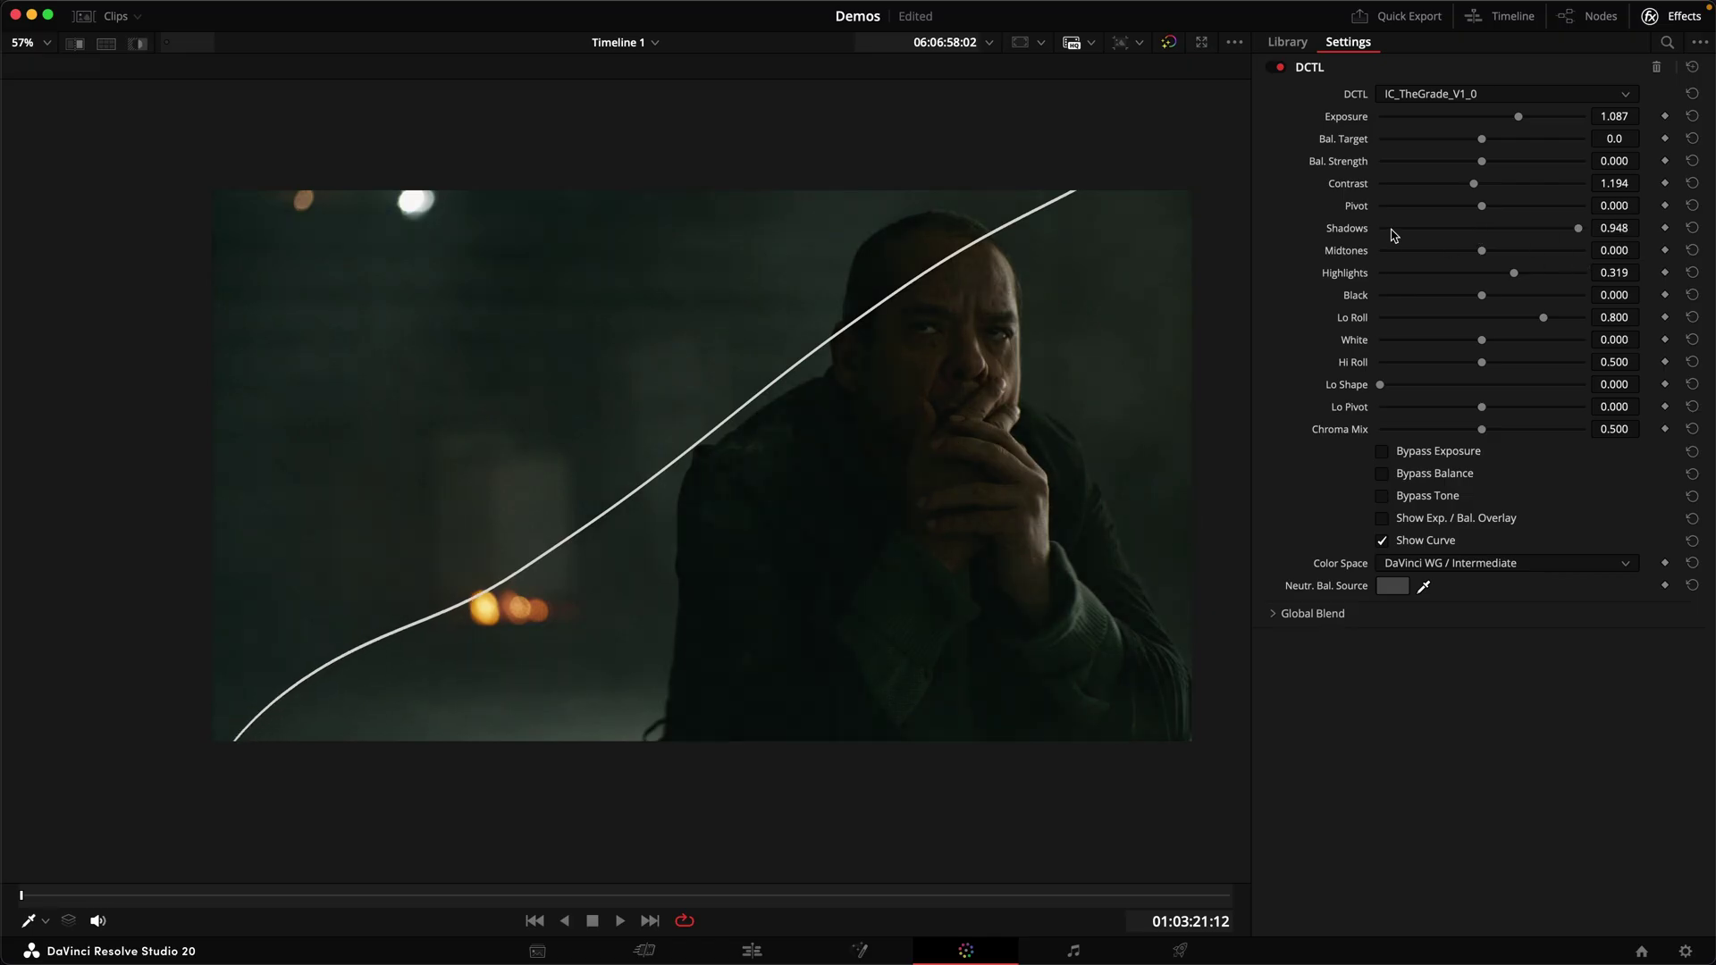
pyautogui.doubleClick(1361, 232)
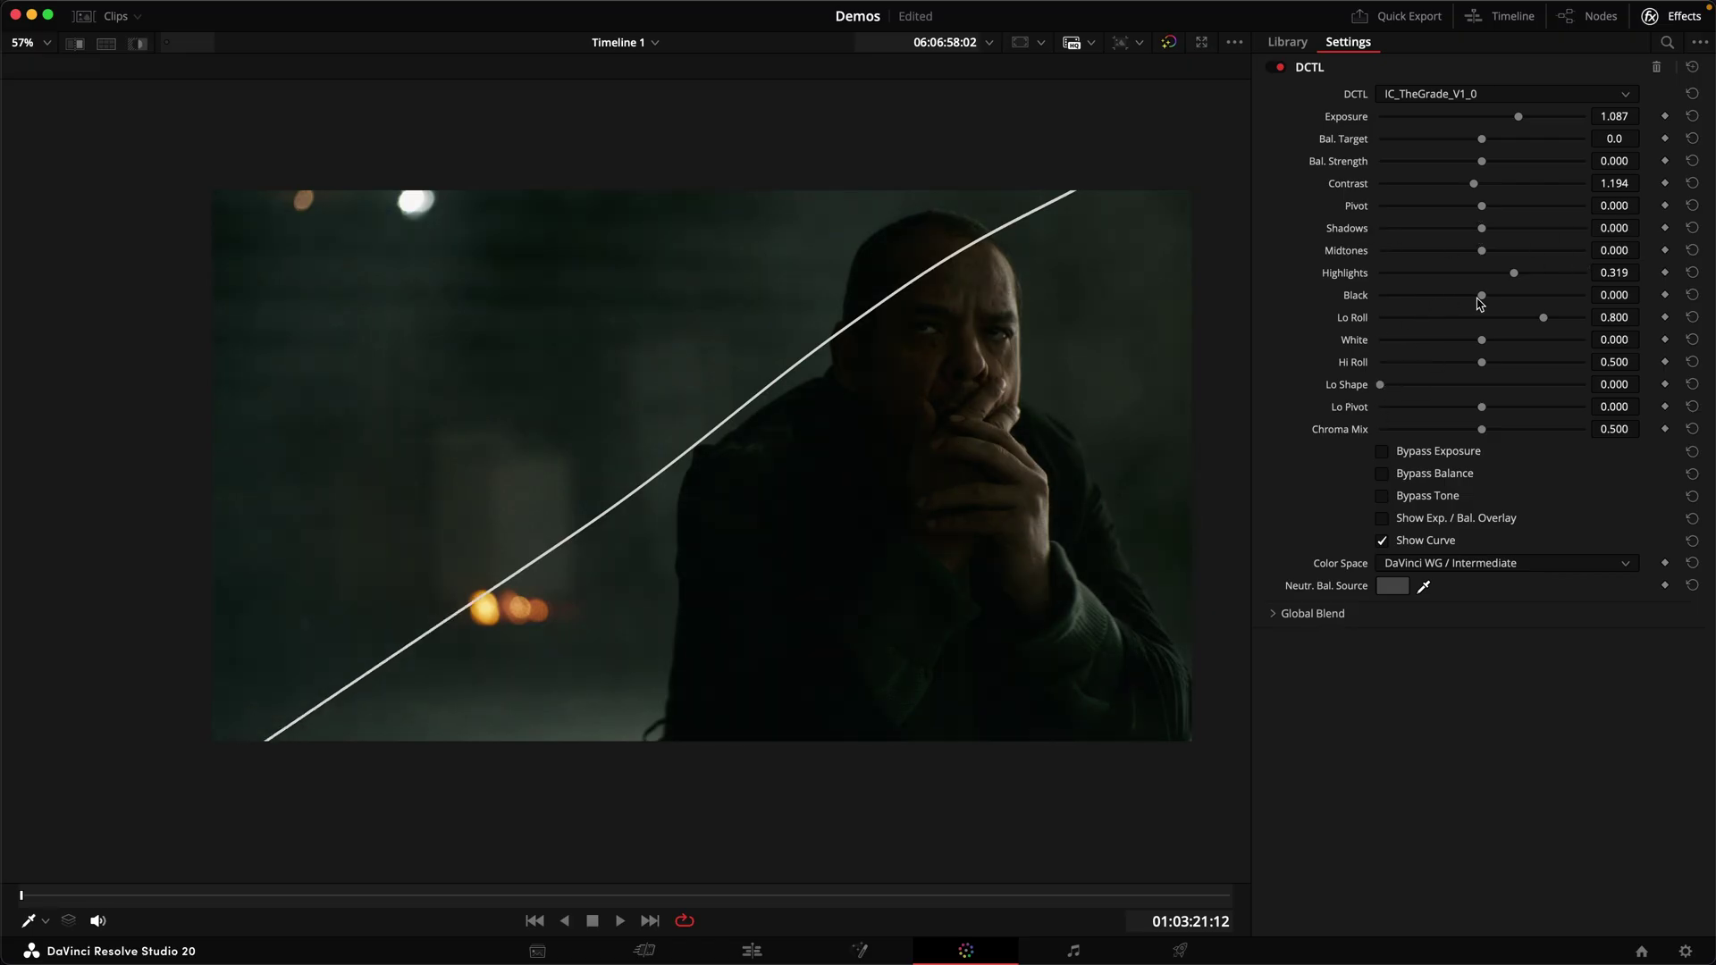
pyautogui.moveTo(1482, 298); pyautogui.dragTo(1434, 351)
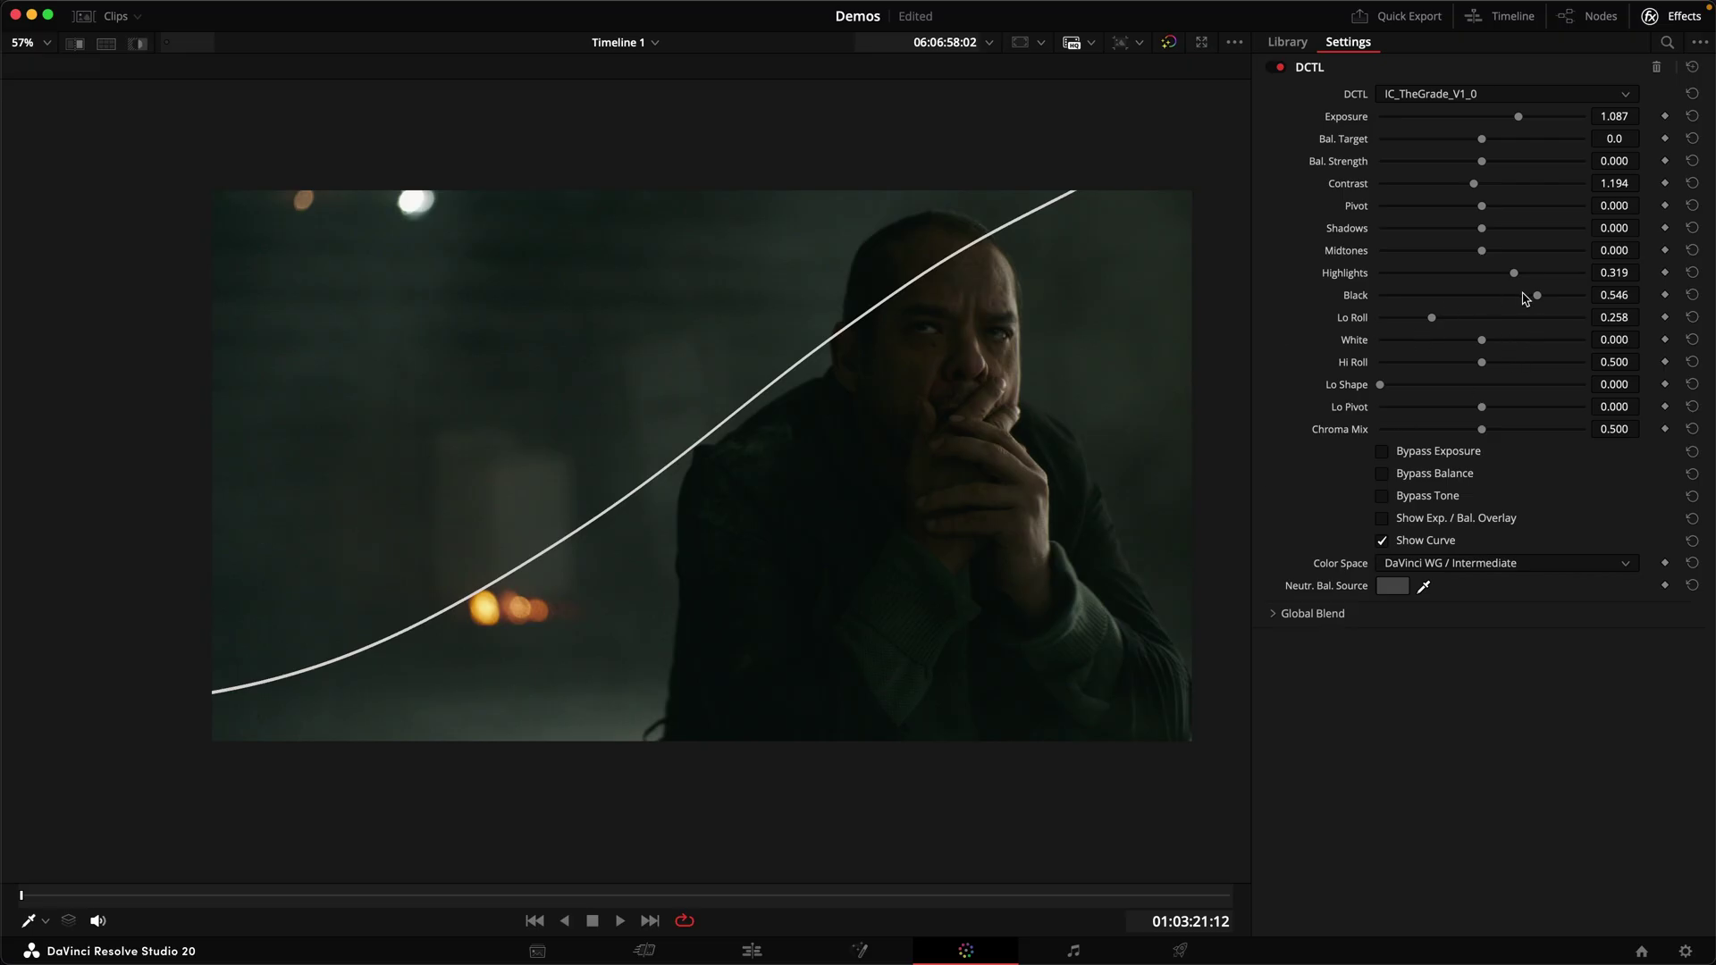
pyautogui.moveTo(1525, 298); pyautogui.dragTo(1526, 300)
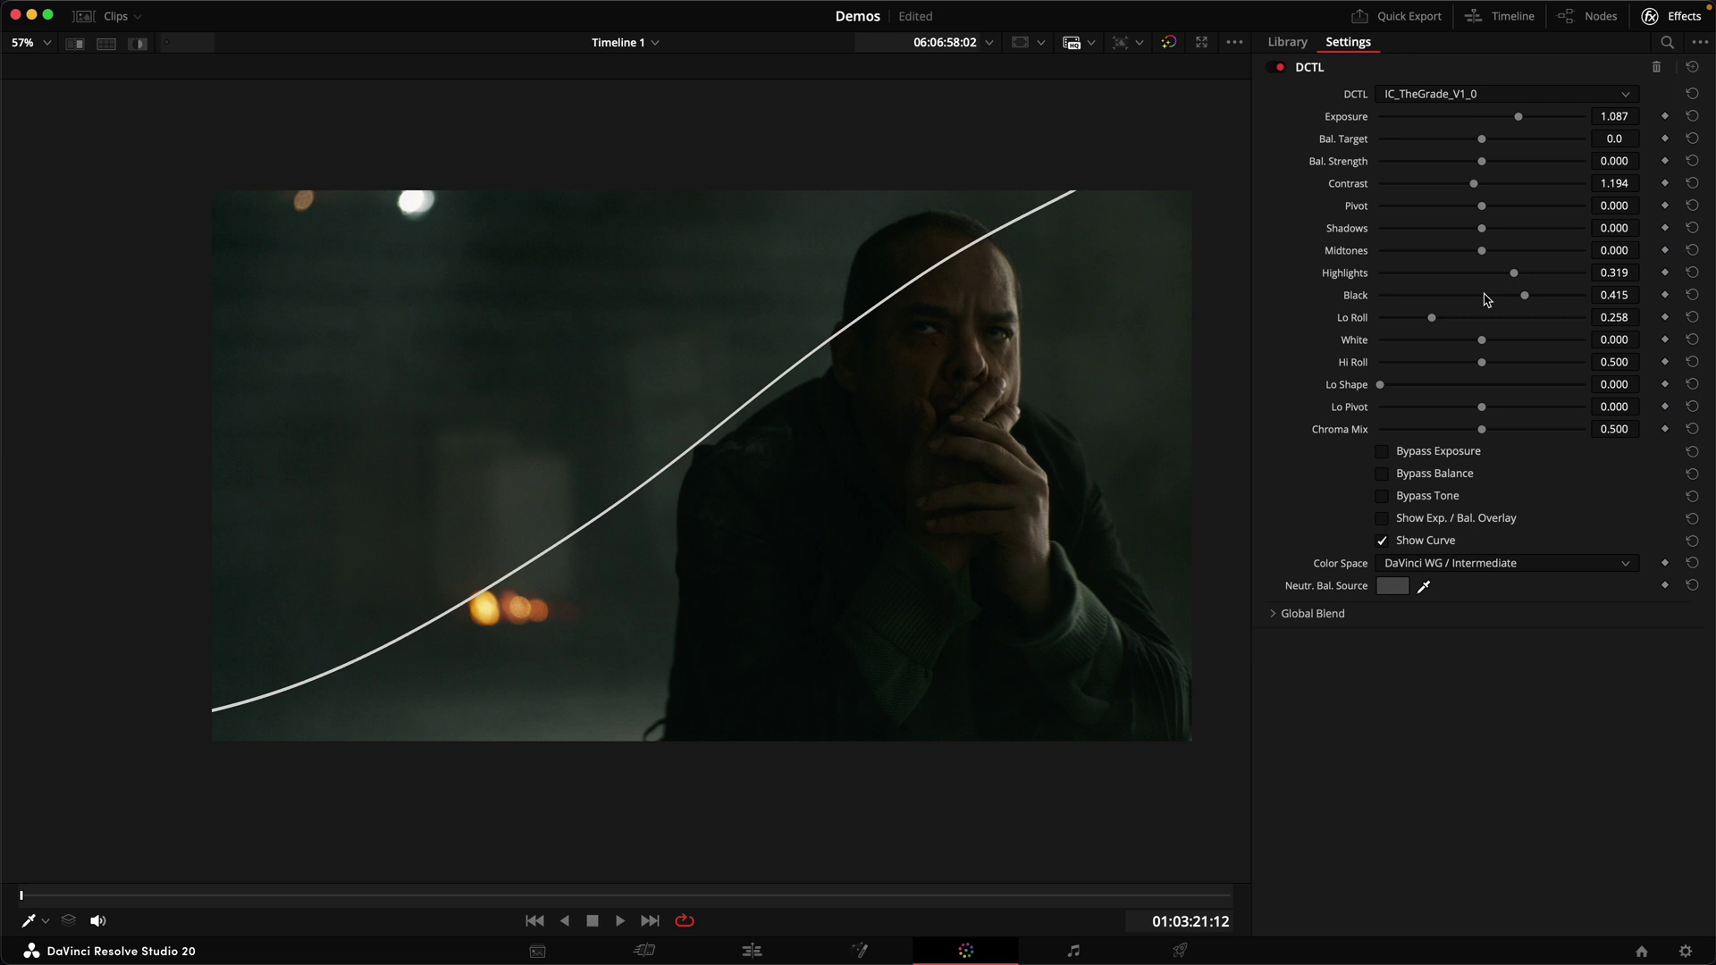
pyautogui.click(1431, 542)
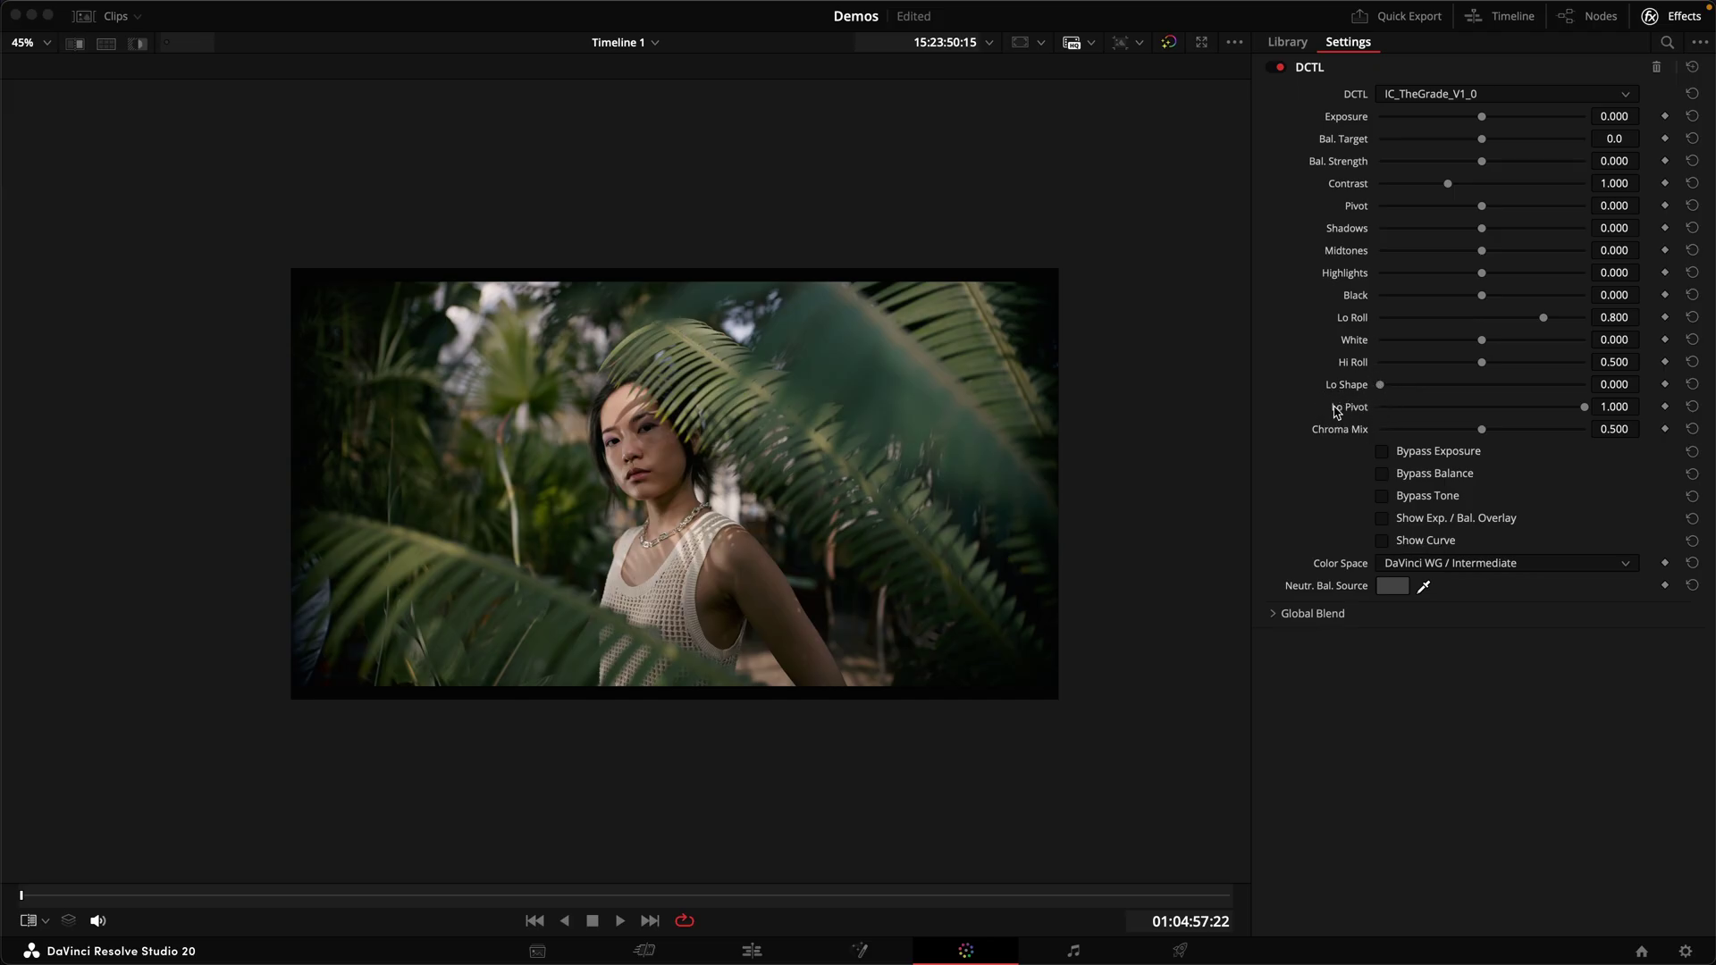
# Step: Raise the fern clip's Lo Shape to bend the curve's toe, settling it at 0.755
pyautogui.click(1382, 540)
pyautogui.scroll(3, 518, 489)
pyautogui.scroll(3, 521, 487)
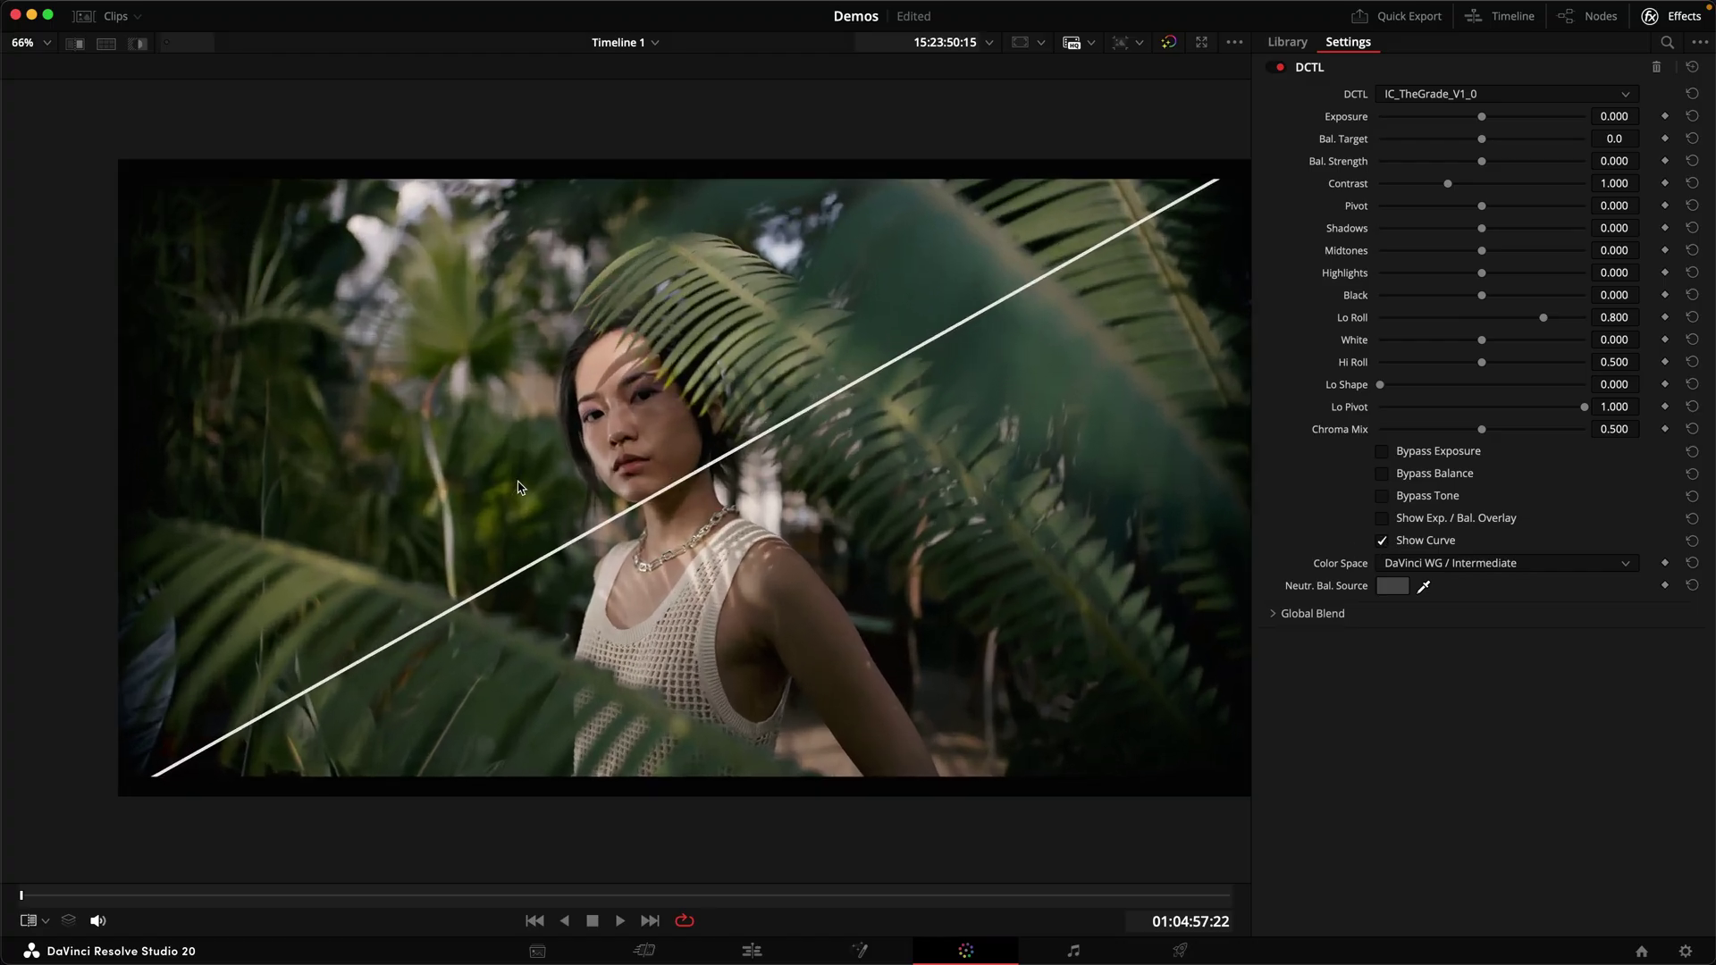
pyautogui.moveTo(1382, 386); pyautogui.dragTo(1595, 393)
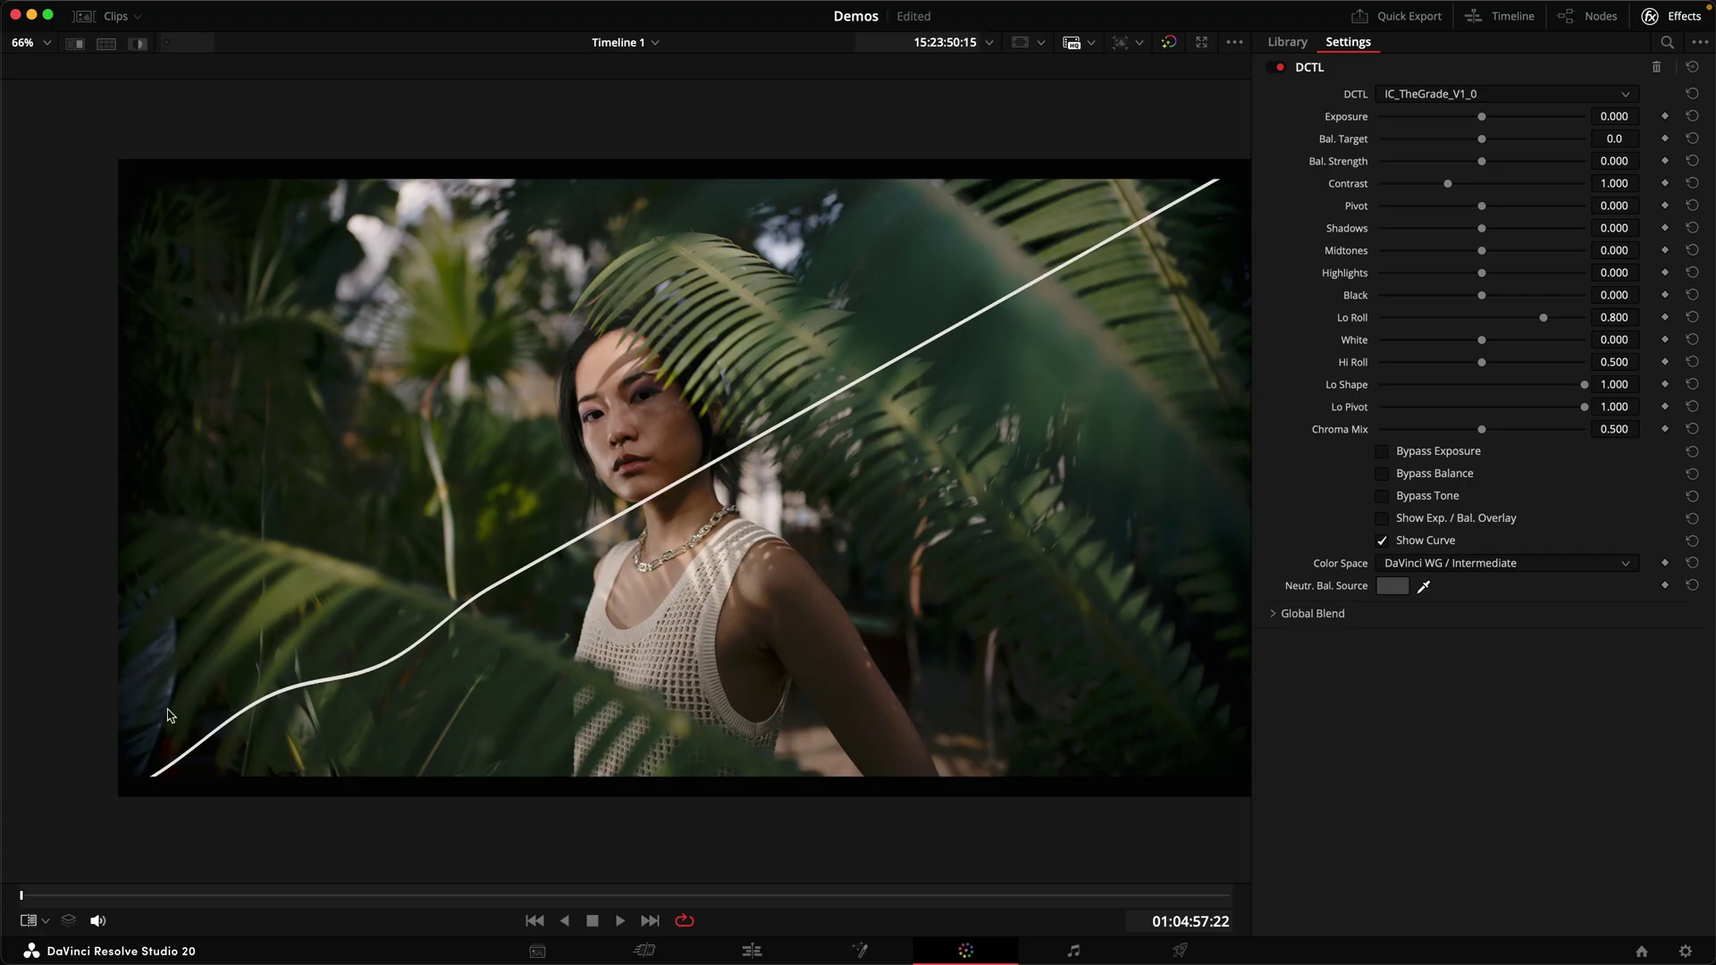
pyautogui.click(1408, 543)
pyautogui.moveTo(1574, 390); pyautogui.dragTo(1613, 407)
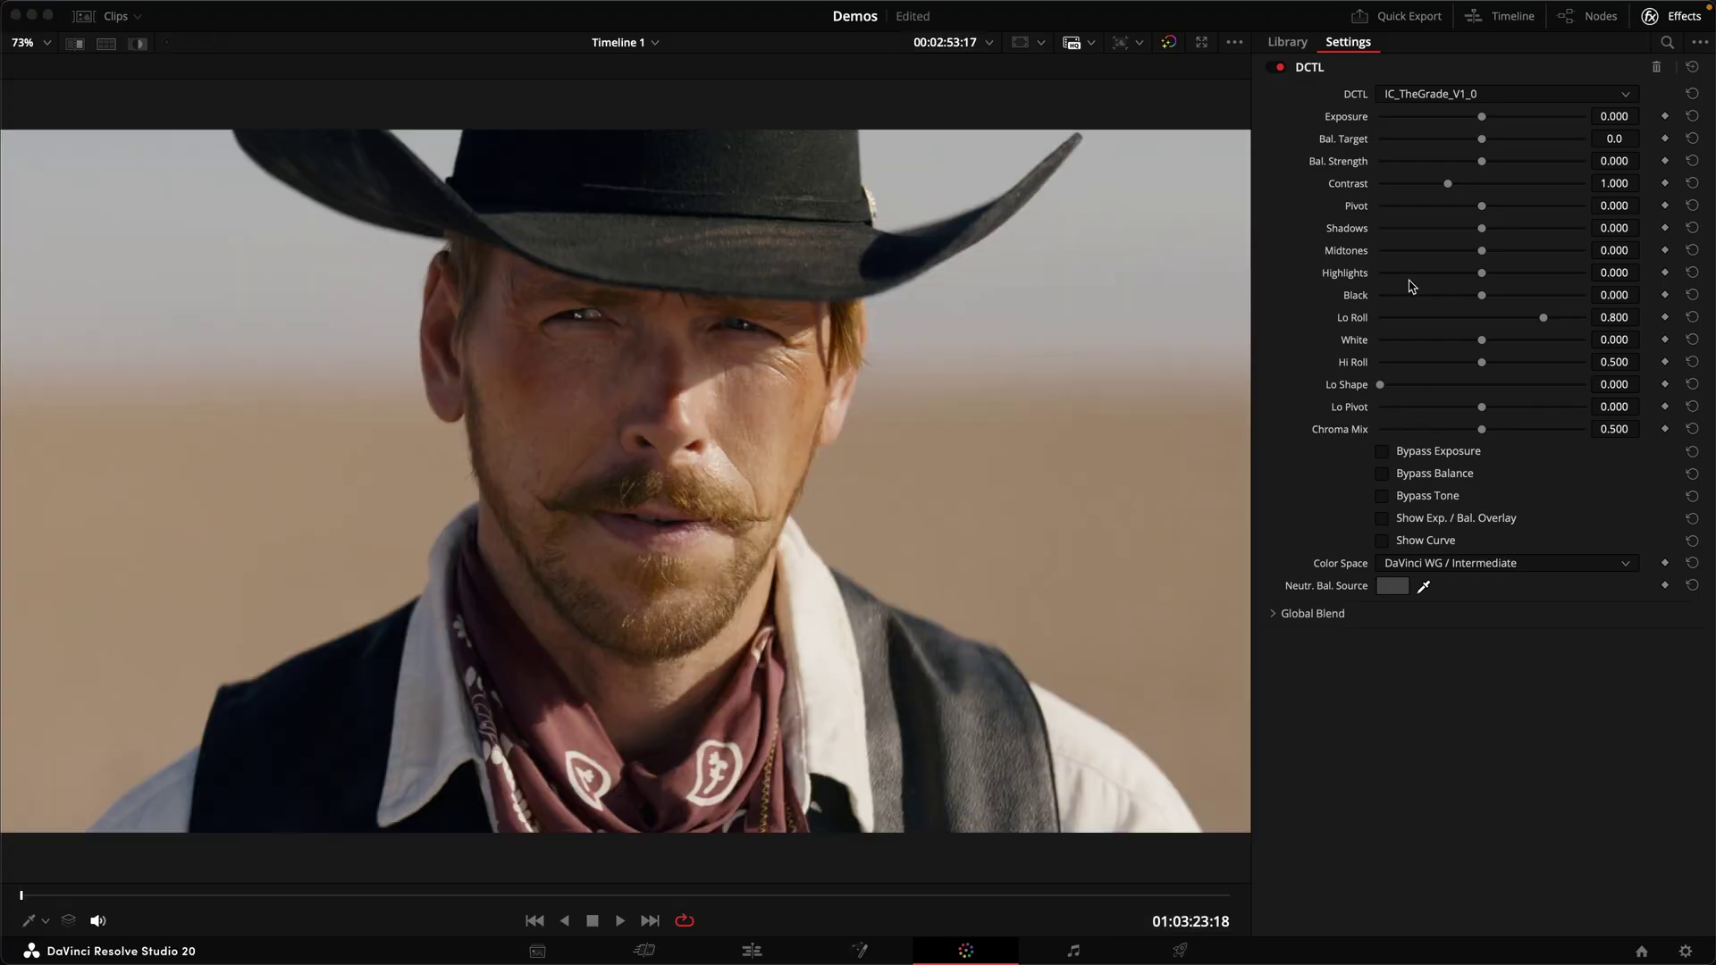
# Step: Adjust the cowboy clip's Contrast and Chroma Mix, leaving Contrast at 1.168 and Chroma Mix 0.000
pyautogui.moveTo(1446, 185); pyautogui.dragTo(1489, 184)
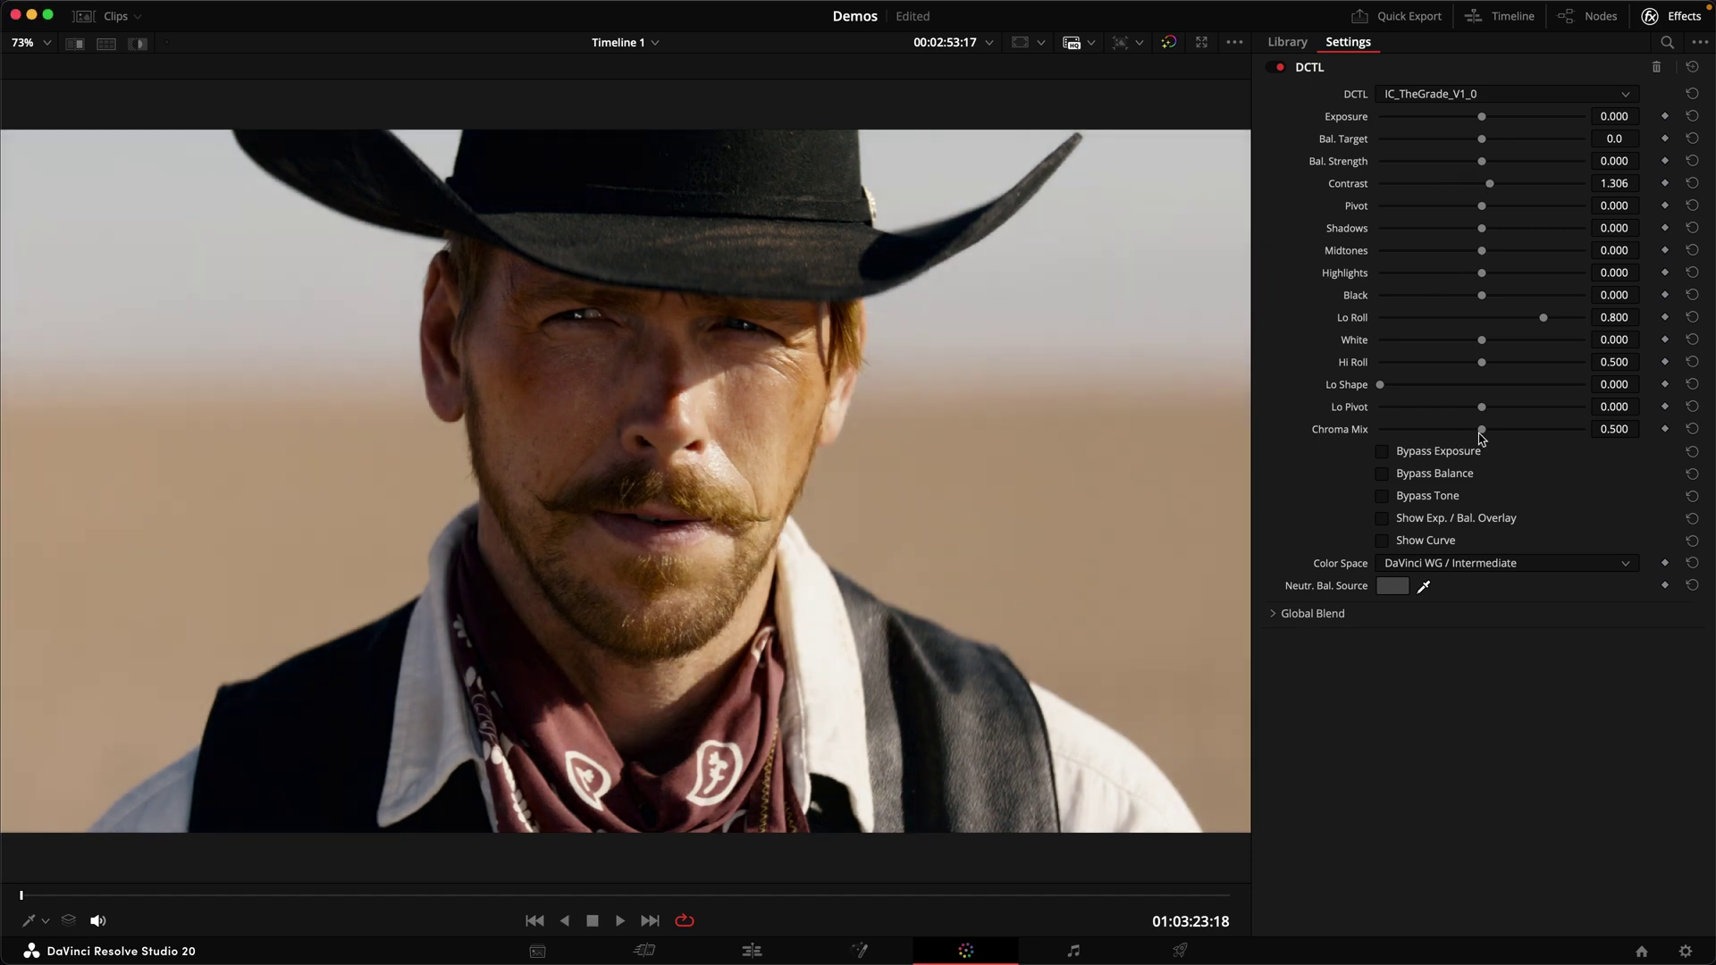
pyautogui.moveTo(1482, 435); pyautogui.dragTo(1696, 428)
pyautogui.moveTo(1489, 184); pyautogui.dragTo(1498, 191)
pyautogui.moveTo(1569, 432); pyautogui.dragTo(1314, 433)
pyautogui.moveTo(1499, 185)
pyautogui.mouseDown()
pyautogui.moveTo(1472, 183)
pyautogui.moveTo(1521, 188)
pyautogui.mouseUp()
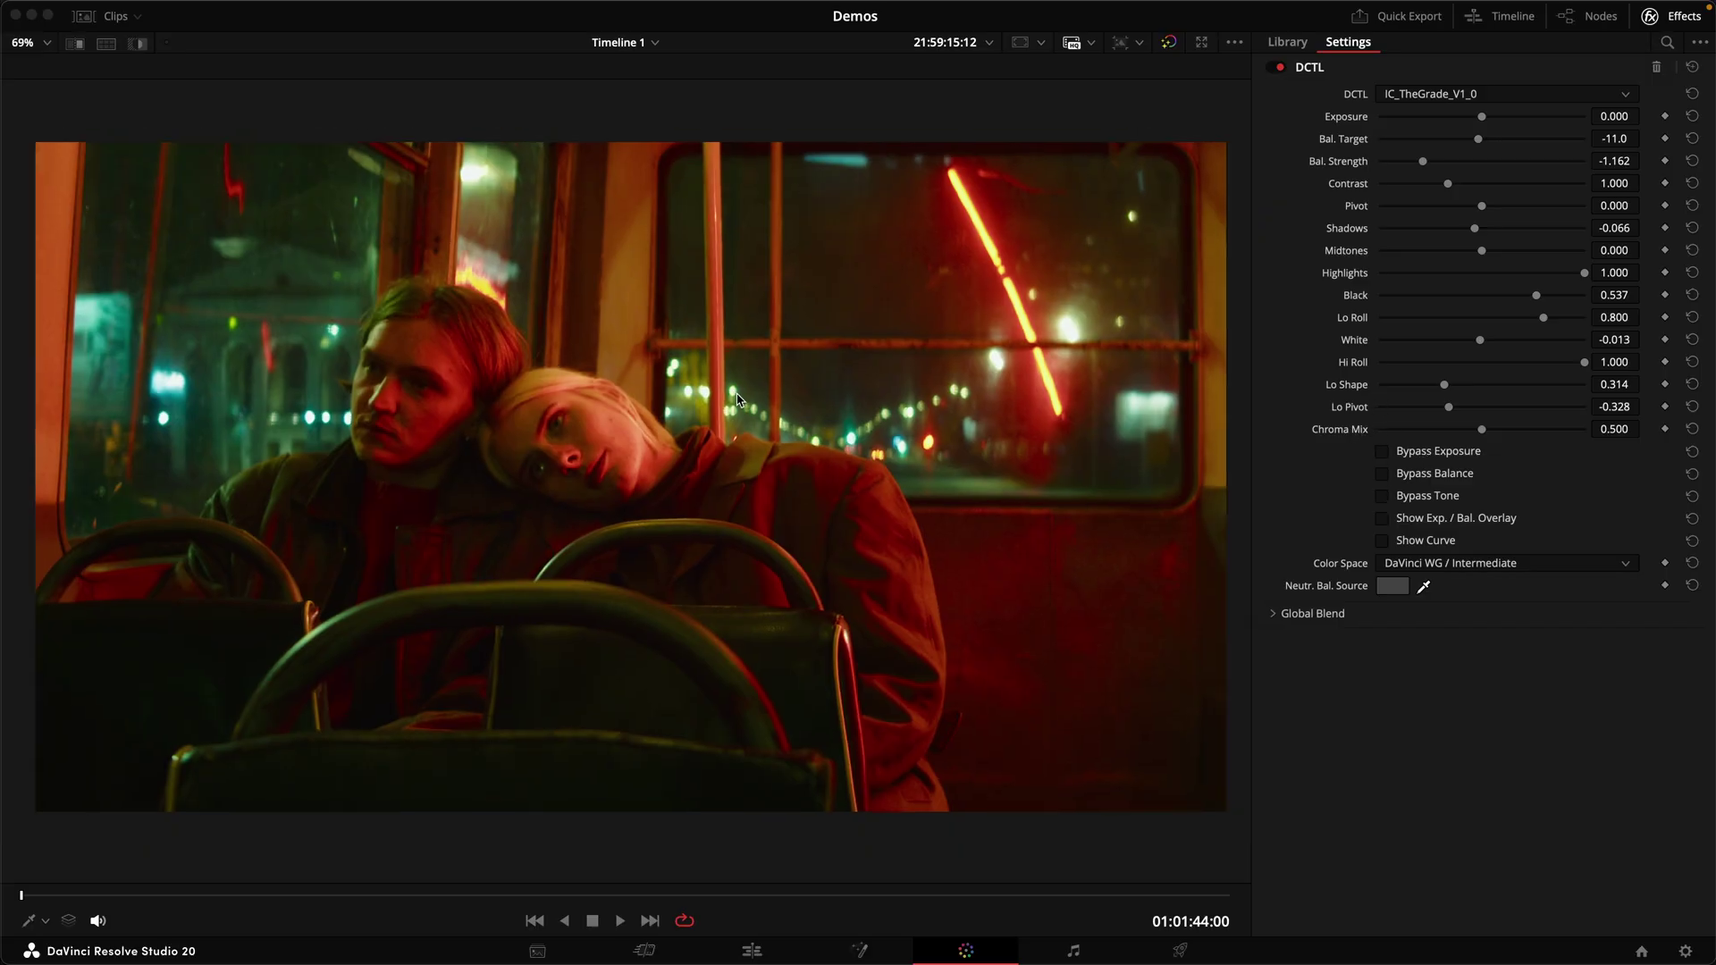
pyautogui.hotkey('alt', 'f')
pyautogui.hotkey('alt', 'f')
pyautogui.click(1382, 452)
pyautogui.click(1382, 475)
pyautogui.click(1382, 479)
pyautogui.click(1382, 497)
pyautogui.click(1384, 476)
pyautogui.click(1383, 496)
pyautogui.click(1383, 496)
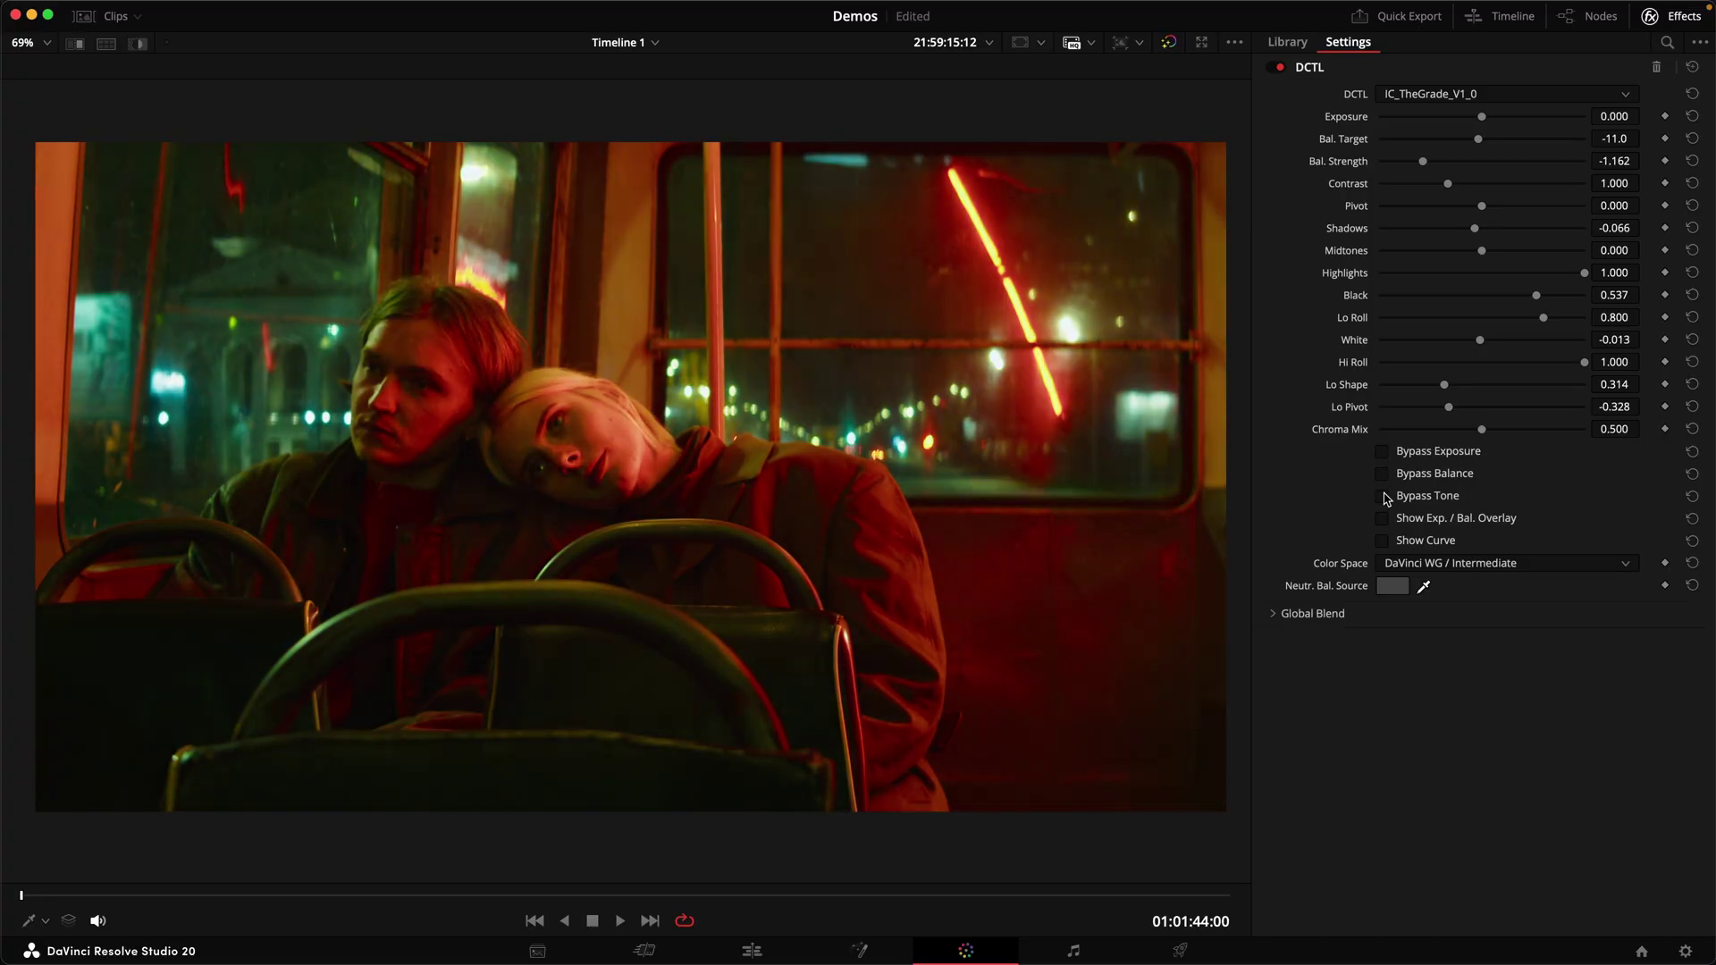